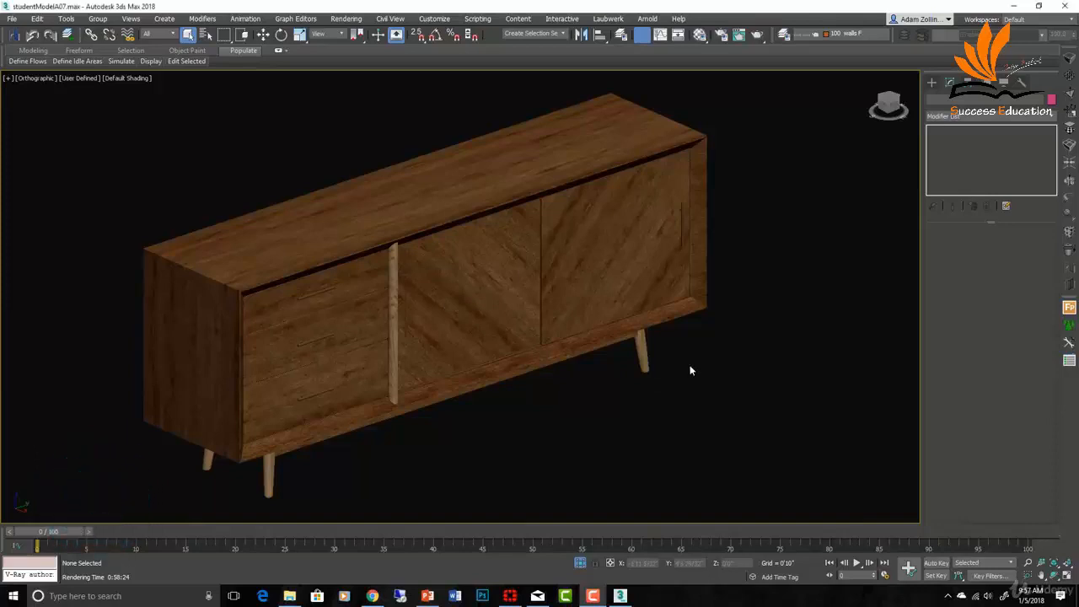
# Step: Open the Material Editor and inspect the buffet Multi/Sub-Object material and the dark wood VRayBlendMtl beside it
pyautogui.click(700, 39)
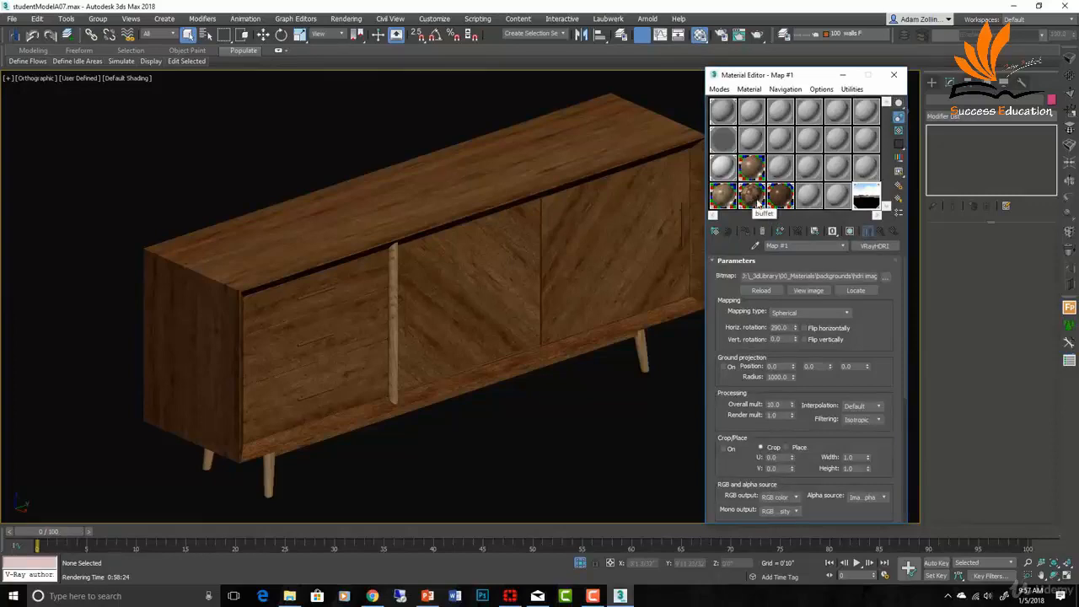
pyautogui.doubleClick(753, 196)
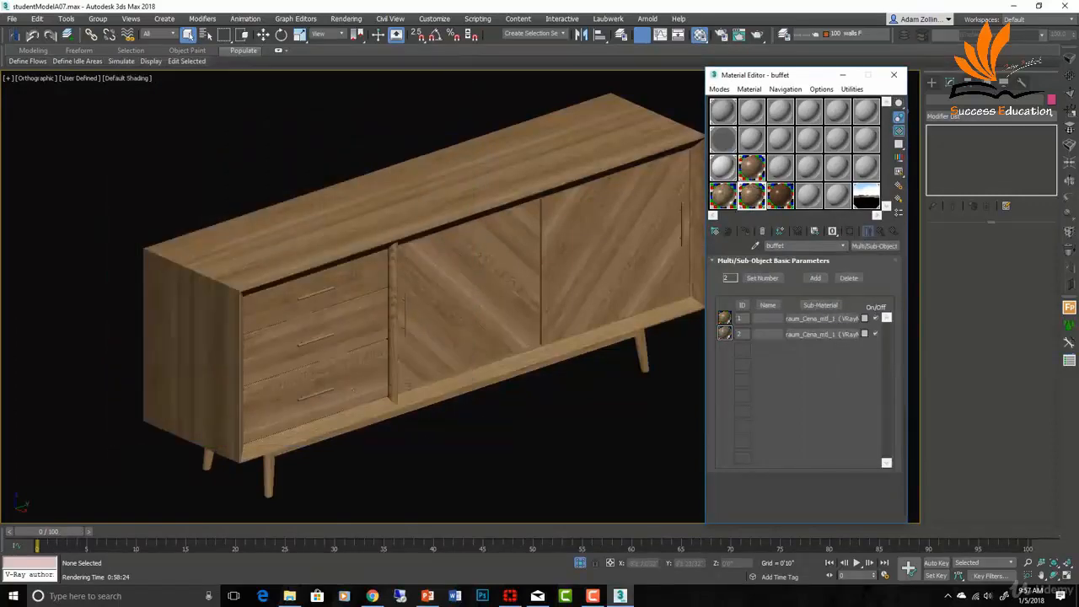
pyautogui.scroll(-3, 505, 379)
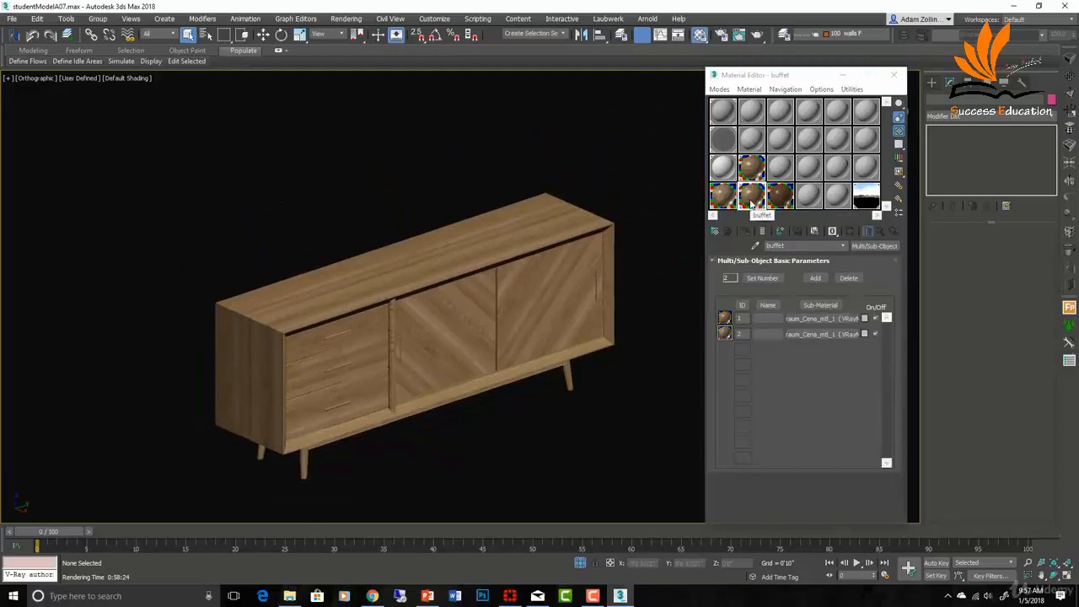
pyautogui.click(782, 205)
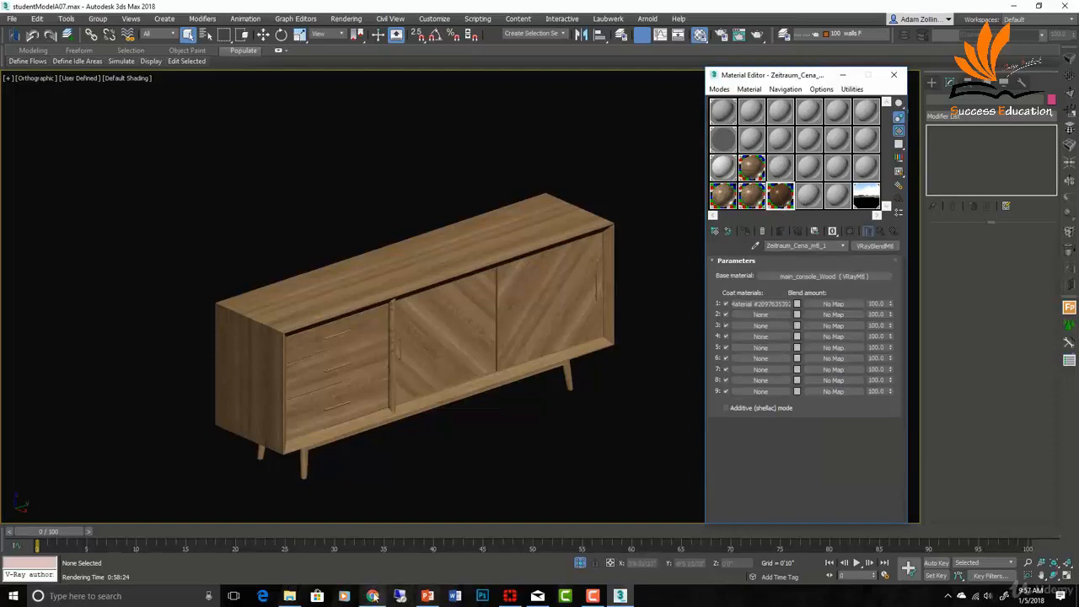
# Step: View the reference photos and render of wooden sideboards in Photos, and return to 3ds Max
pyautogui.moveTo(372, 595)
pyautogui.moveTo(289, 595)
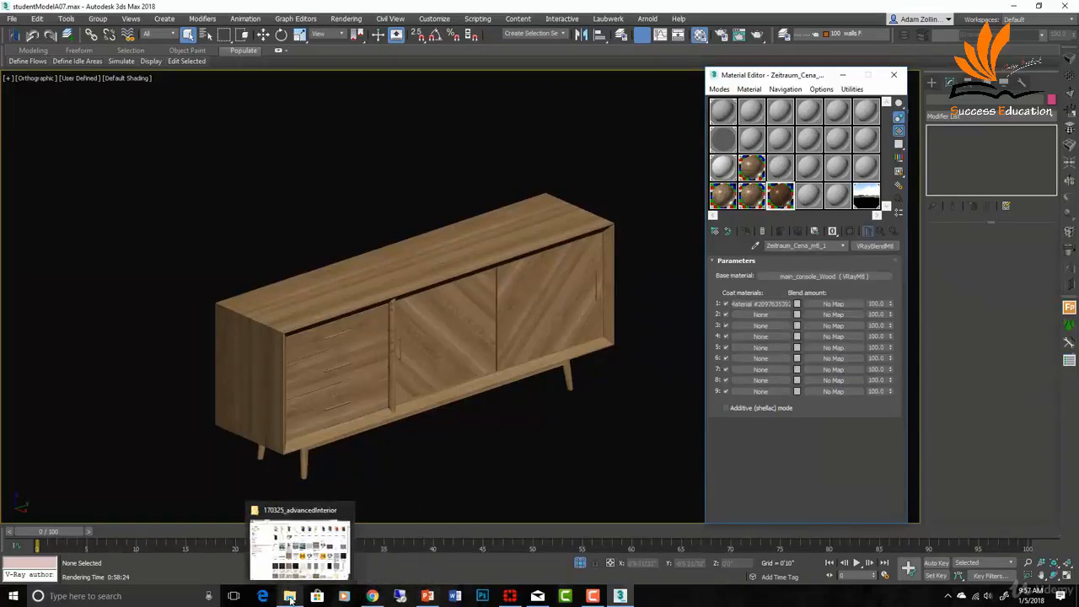
pyautogui.click(373, 512)
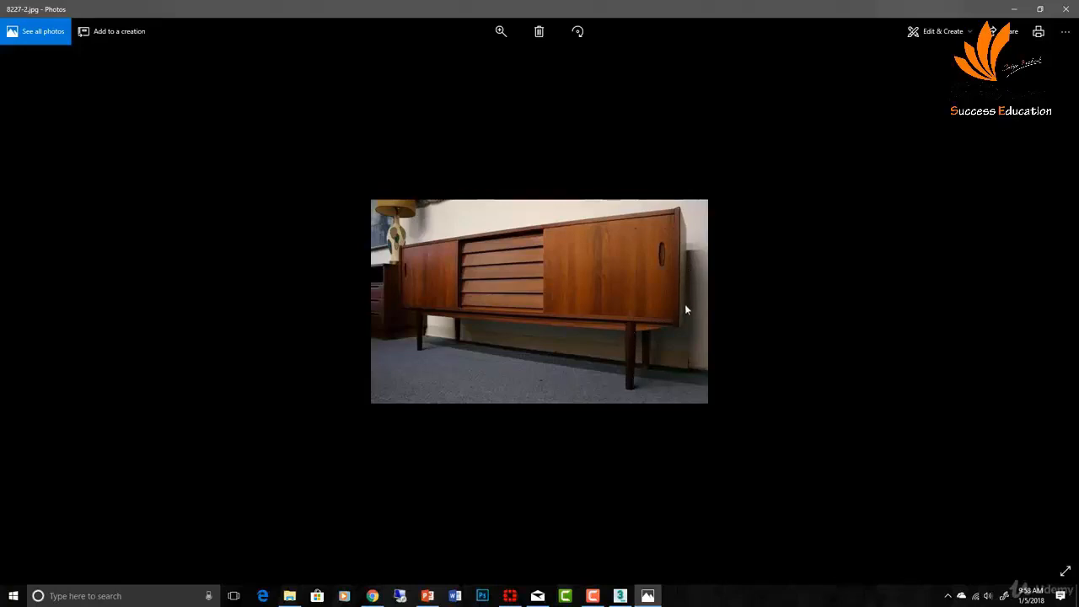
pyautogui.press('Right')
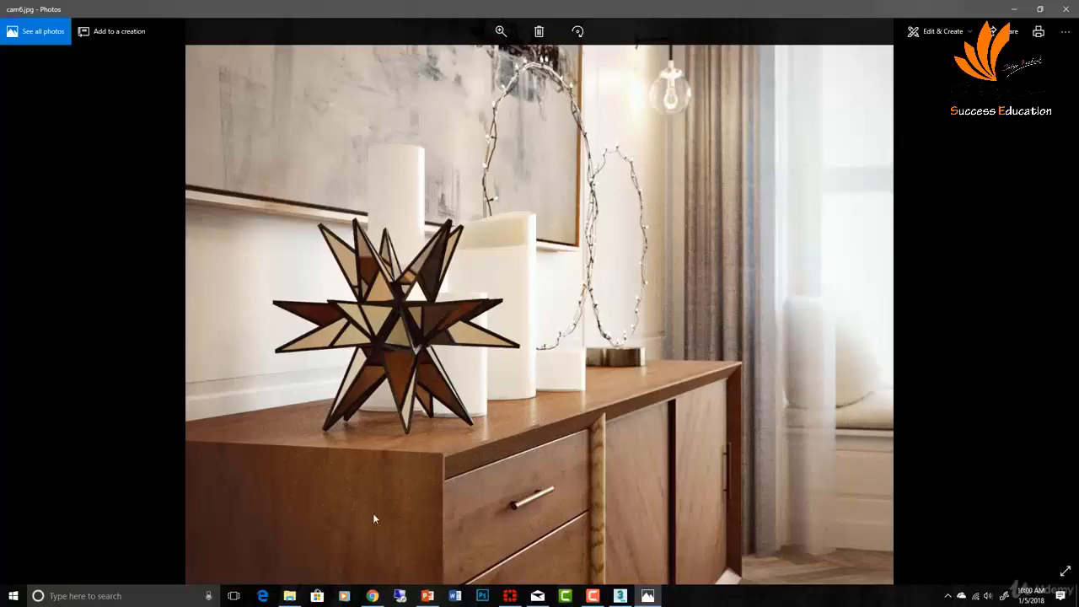
pyautogui.hotkey('alt', 'F4')
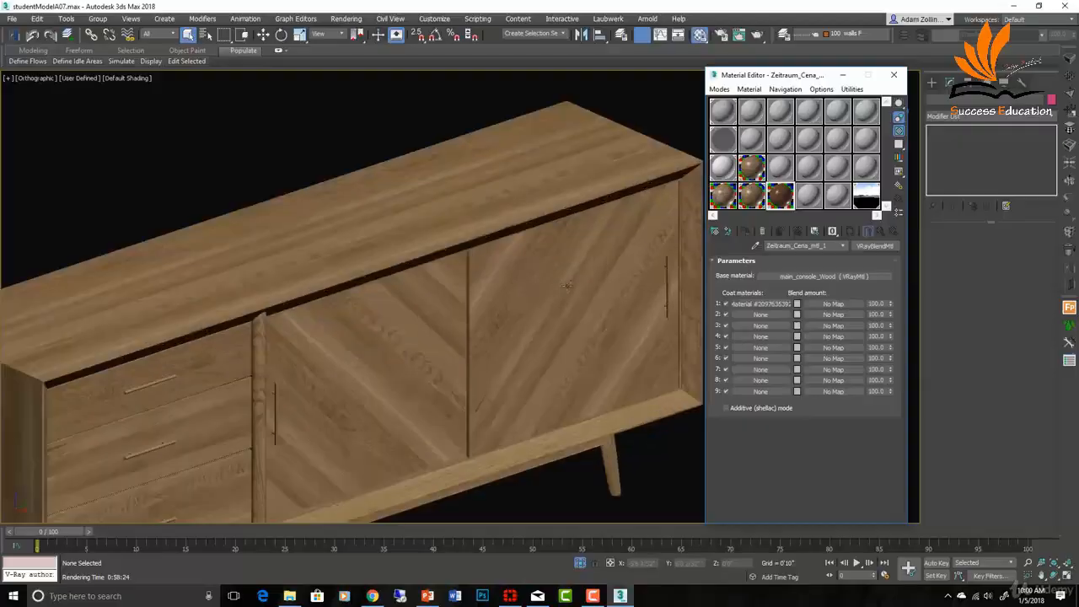
# Step: Place sub-material 1 of the buffet material into the 22 - Default sample slot for editing
pyautogui.moveTo(564, 288); pyautogui.dragTo(567, 298, button='middle')
pyautogui.click(751, 199)
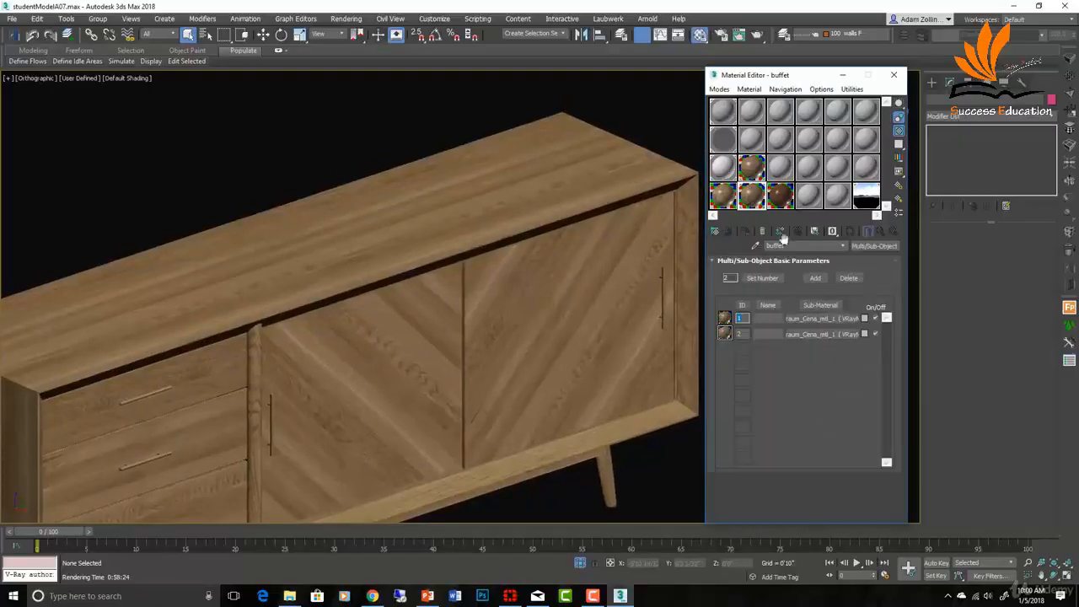
pyautogui.moveTo(831, 318); pyautogui.dragTo(807, 189)
pyautogui.click(807, 195)
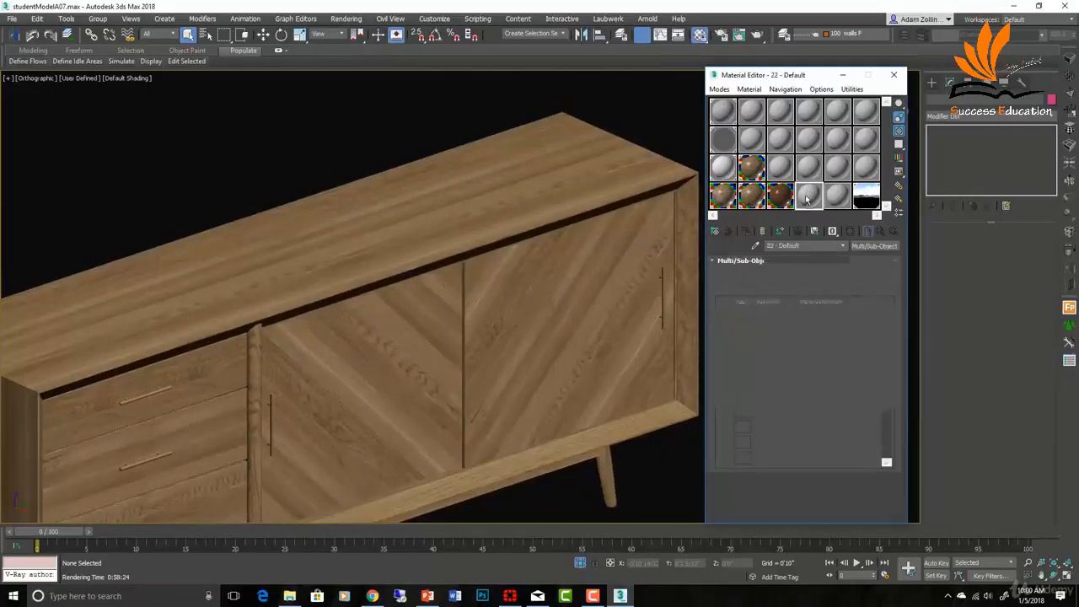
pyautogui.moveTo(815, 274); pyautogui.dragTo(848, 337)
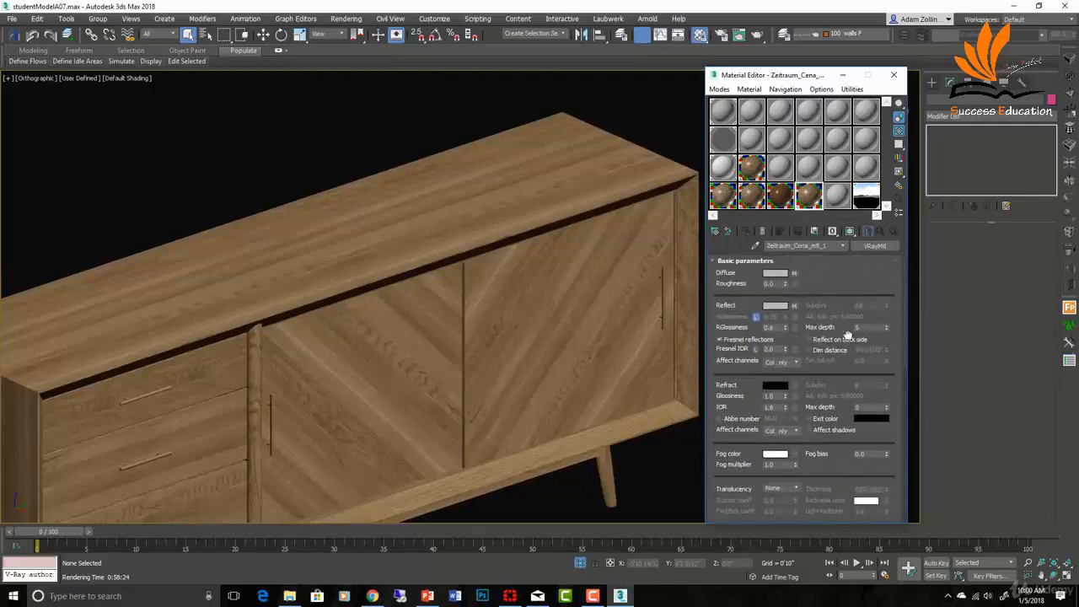
# Step: Replace the bitmap in the wood material's Diffuse map with buffetWood_dif
pyautogui.moveTo(859, 520); pyautogui.dragTo(860, 458)
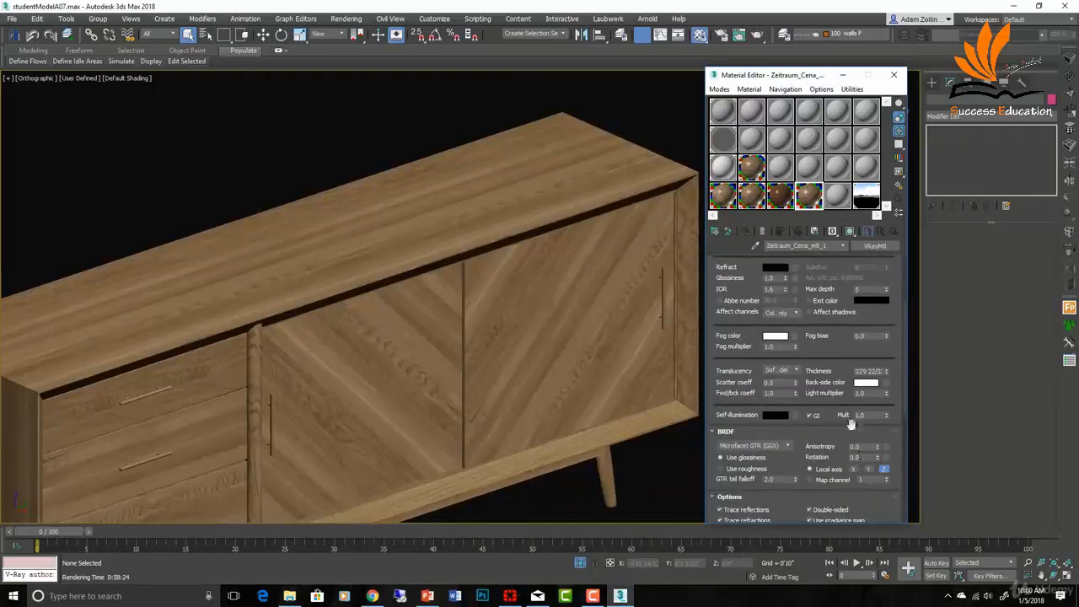
pyautogui.scroll(3, 854, 404)
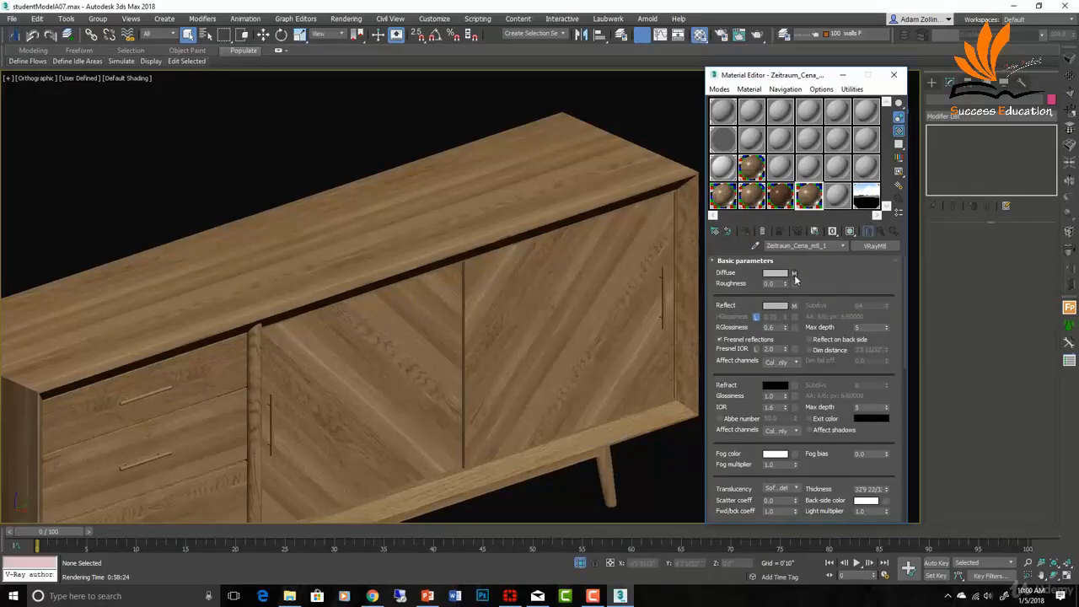
pyautogui.click(793, 273)
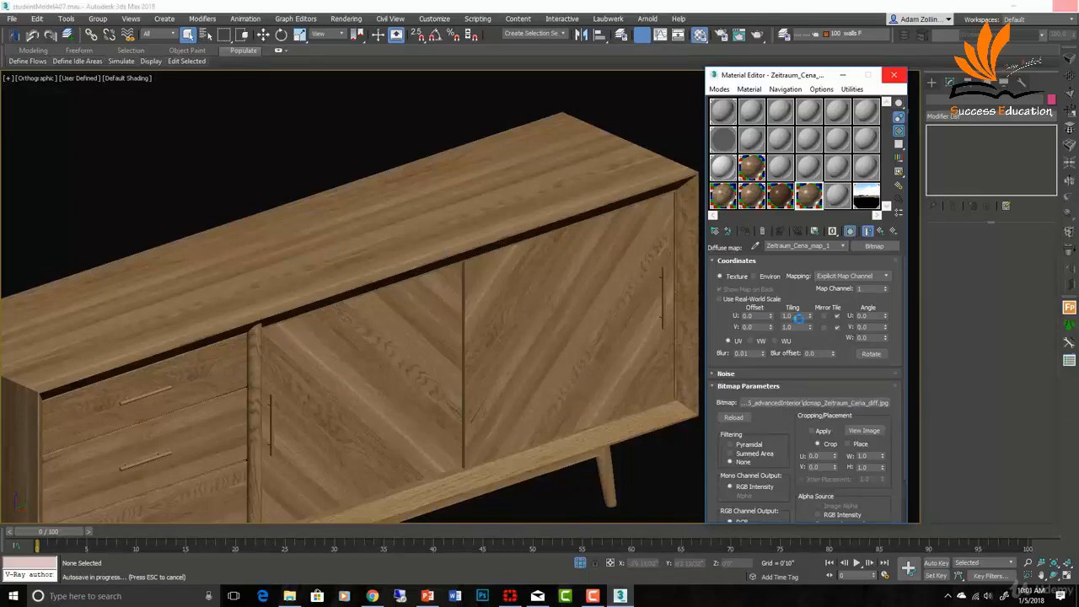
pyautogui.click(857, 403)
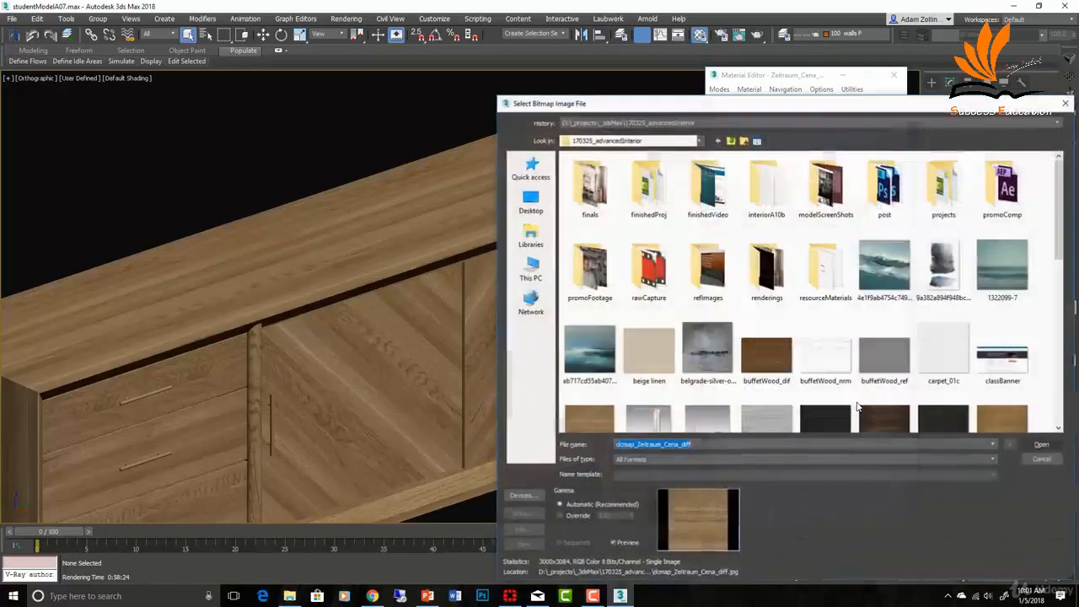
pyautogui.click(763, 367)
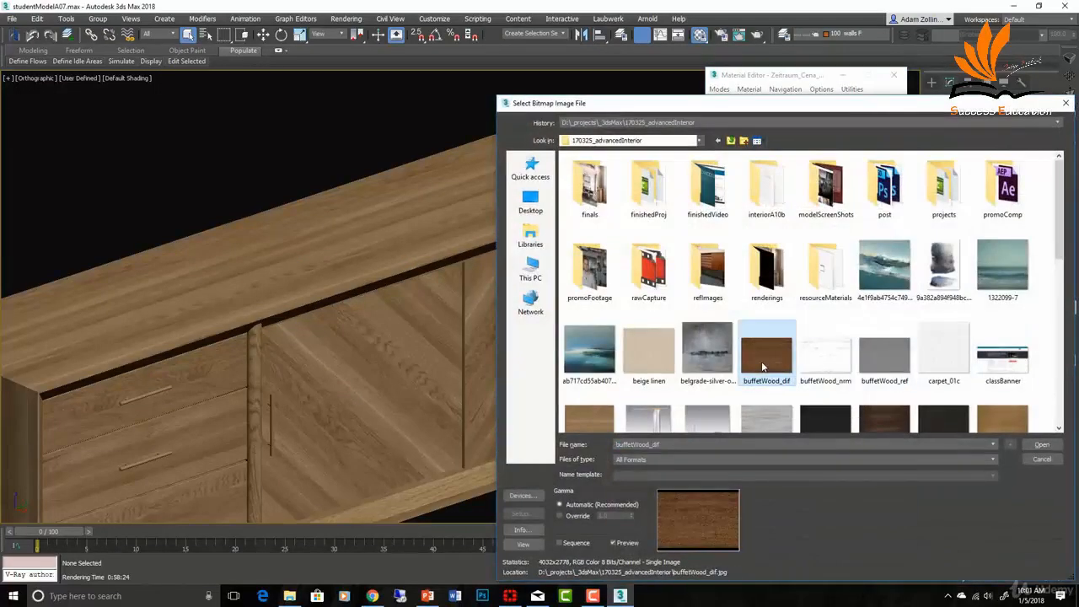
pyautogui.doubleClick(763, 367)
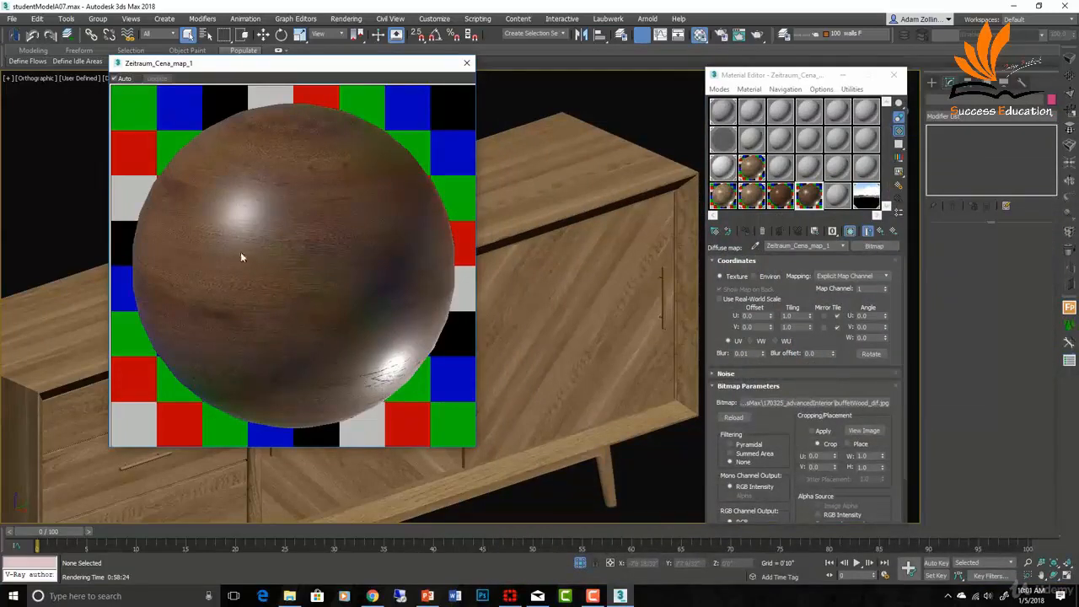
# Step: Examine the wood grain of the diffuse bitmap in the cropping preview and close it
pyautogui.click(874, 431)
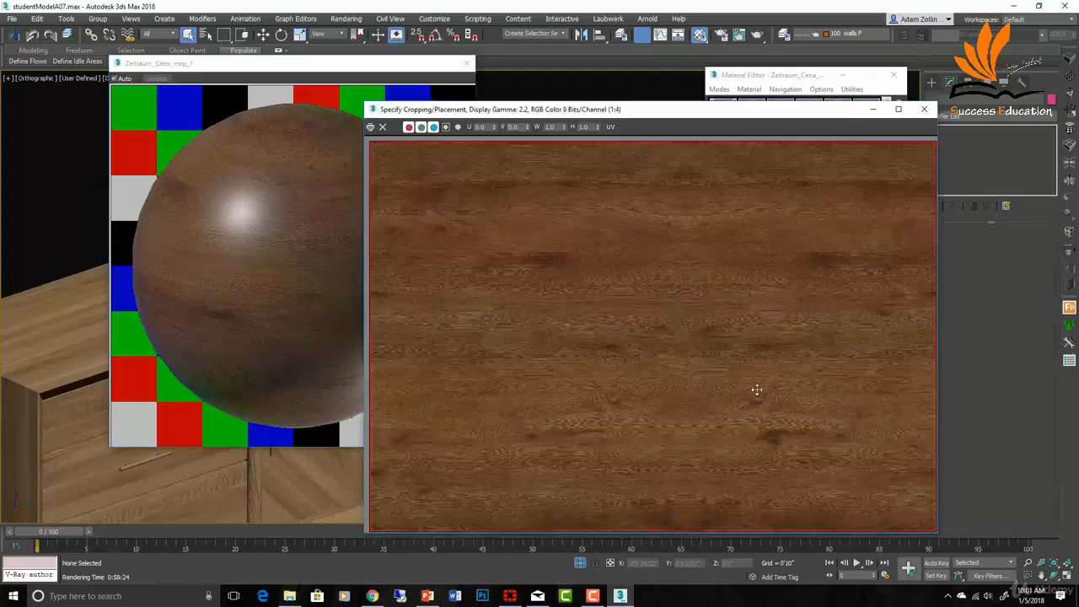
pyautogui.scroll(1, 703, 385)
pyautogui.scroll(-2, 704, 385)
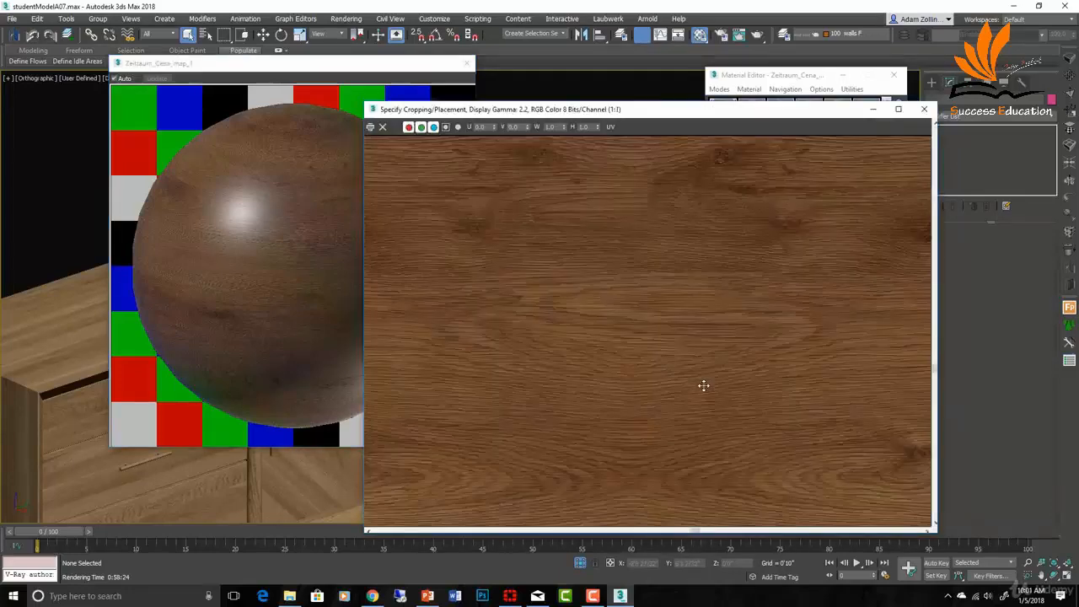
pyautogui.click(925, 110)
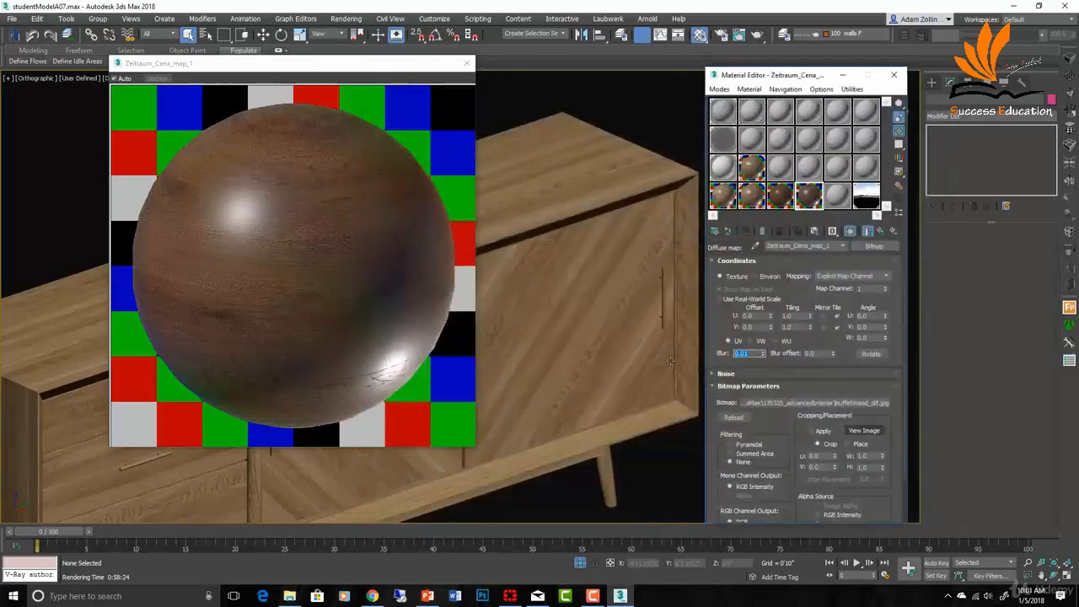
# Step: Set the diffuse map's blur to 0.3, and use buffetWood_ref with 0.3 blur for the Reflect map
pyautogui.write('0.3')
pyautogui.press('Return')
pyautogui.click(881, 232)
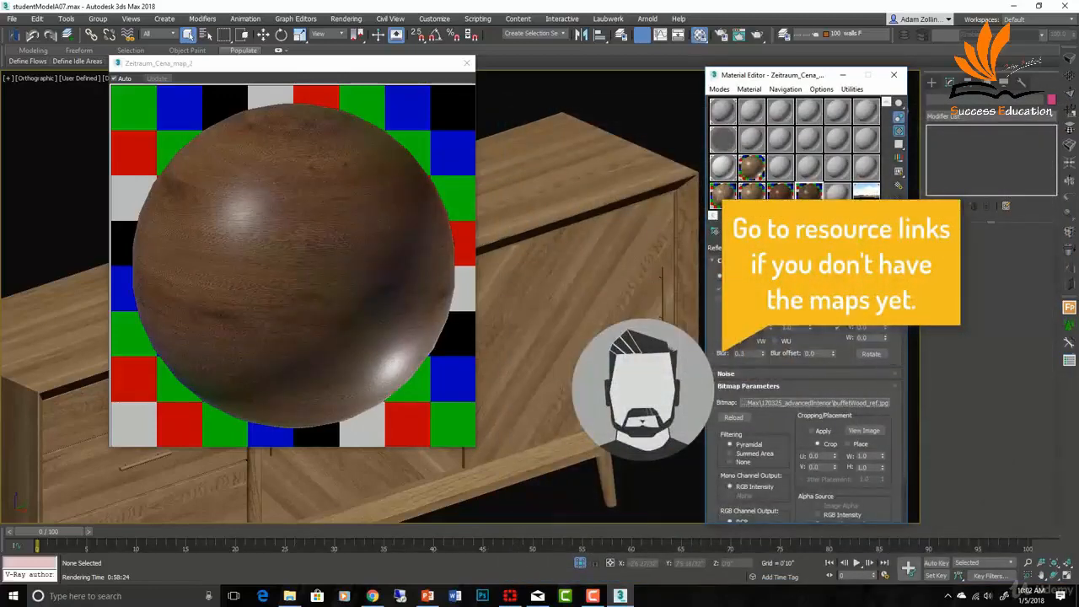
pyautogui.click(881, 231)
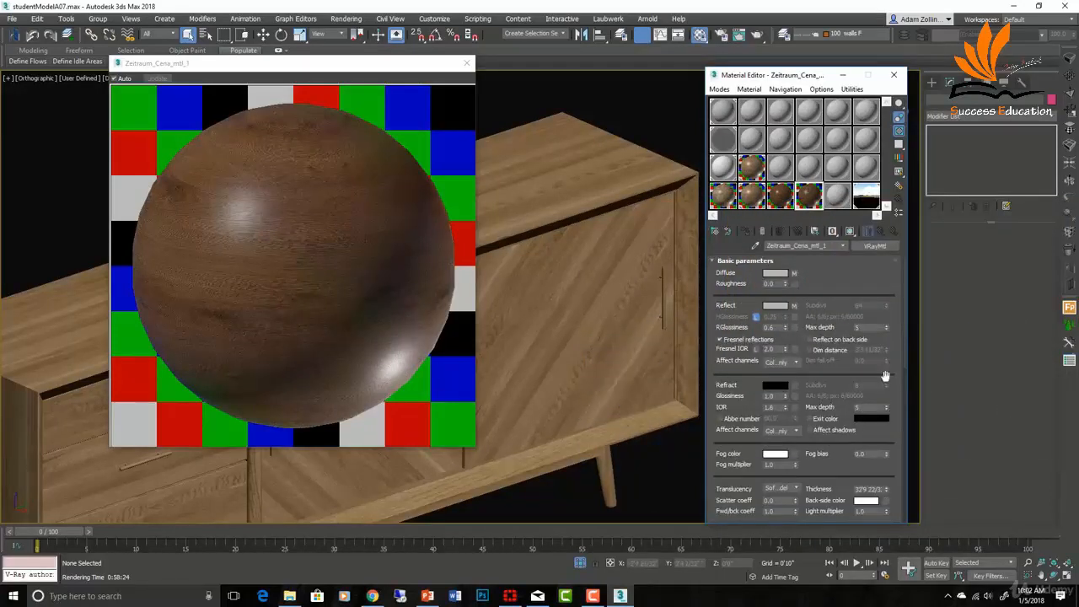
# Step: Replace the bitmap in the wood material's Bump map with buffetWood_nrm
pyautogui.moveTo(847, 372); pyautogui.dragTo(763, 1)
pyautogui.click(841, 506)
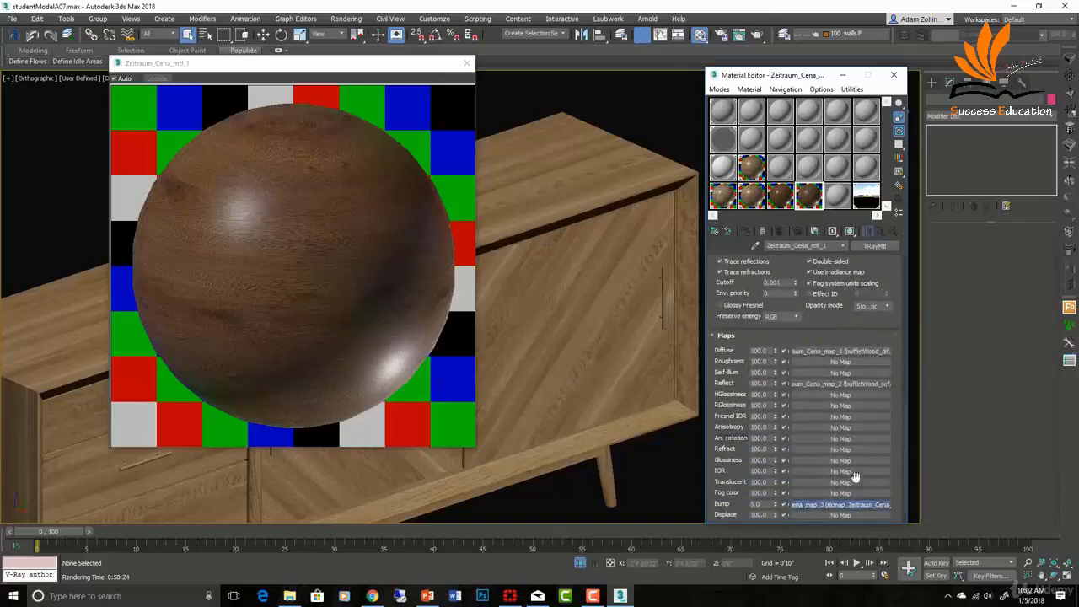
pyautogui.click(856, 353)
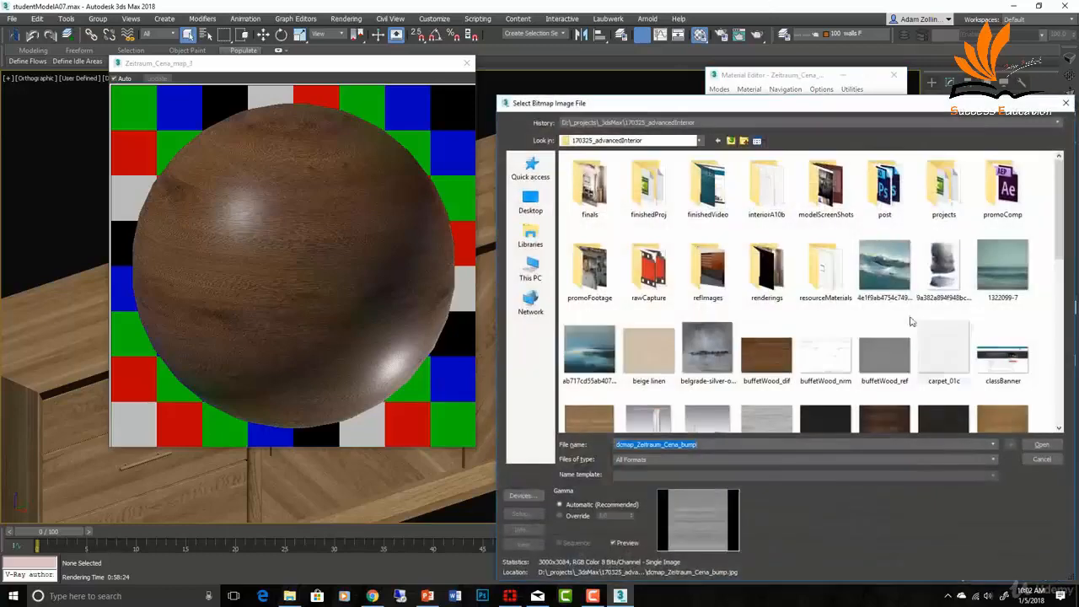
pyautogui.doubleClick(831, 352)
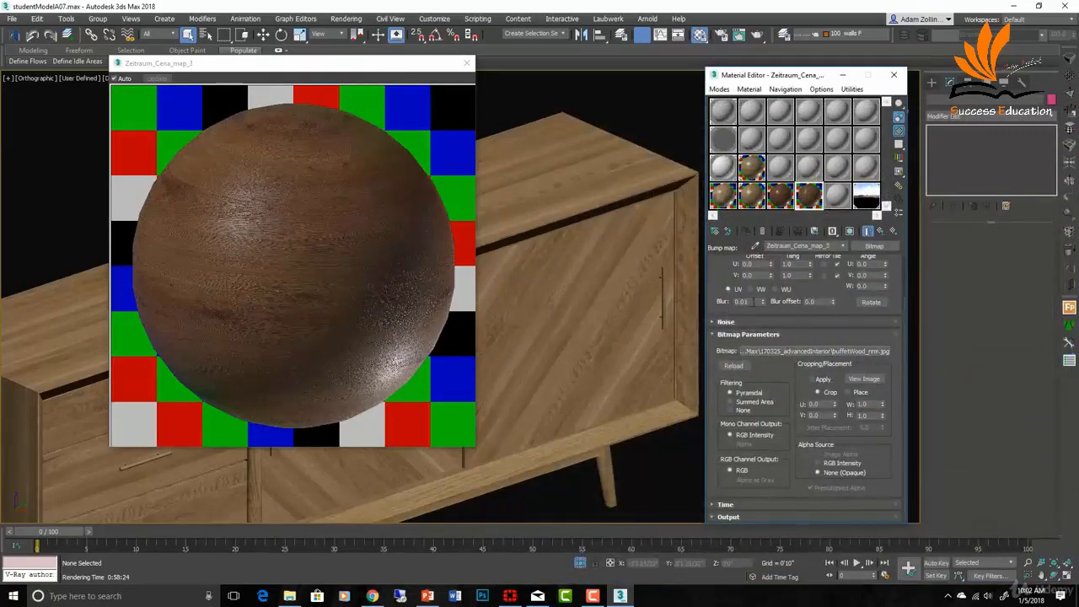
# Step: Set the bump map's blur to 0.5 and the material's Bump amount to 3.0
pyautogui.doubleClick(750, 302)
pyautogui.press('BackSpace')
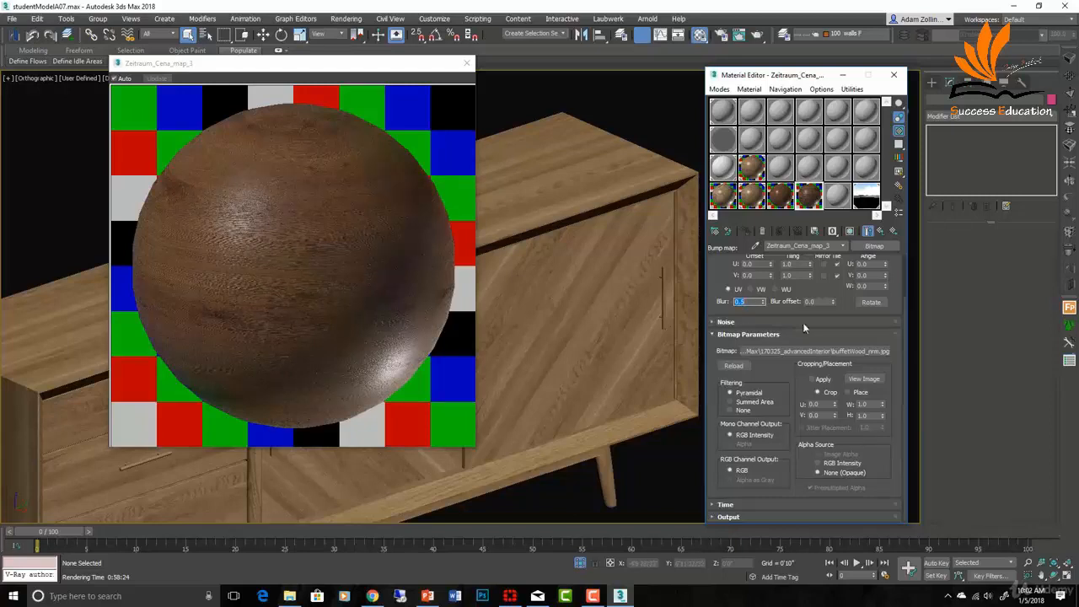
pyautogui.click(881, 231)
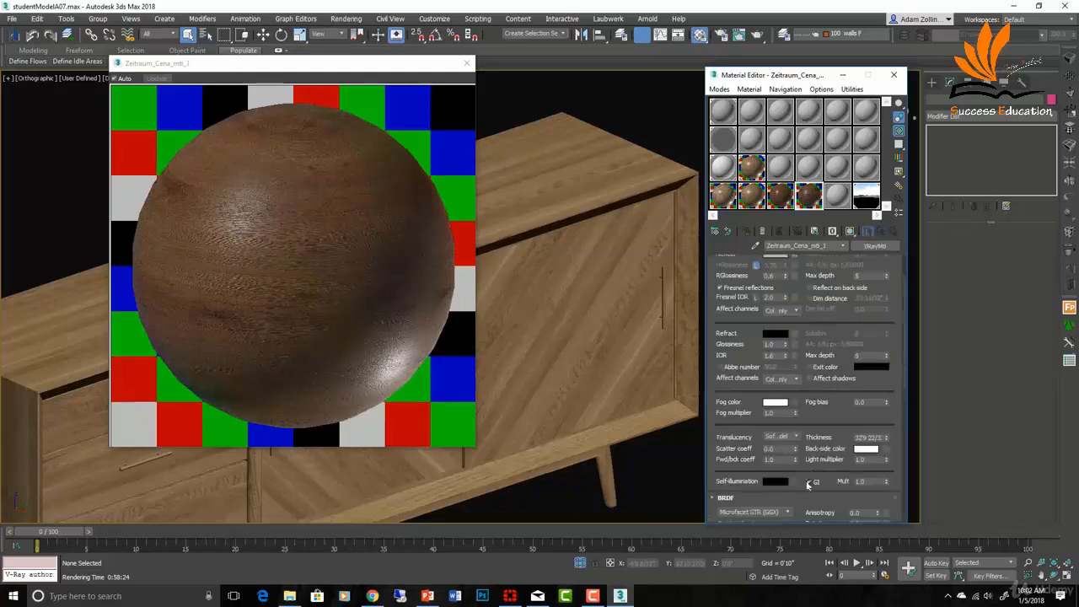
pyautogui.scroll(-5, 799, 483)
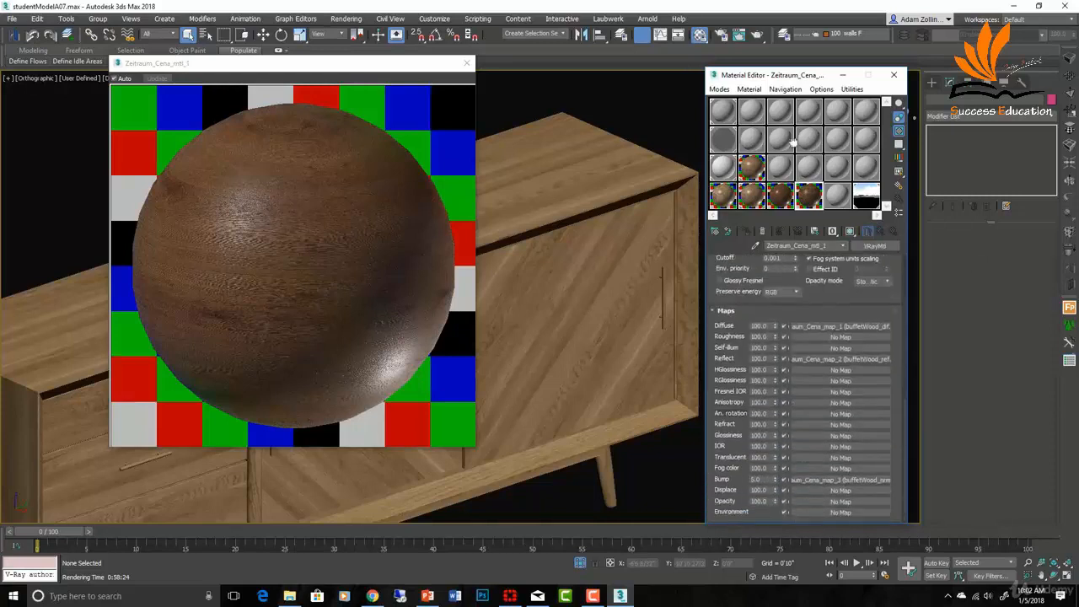
pyautogui.doubleClick(758, 478)
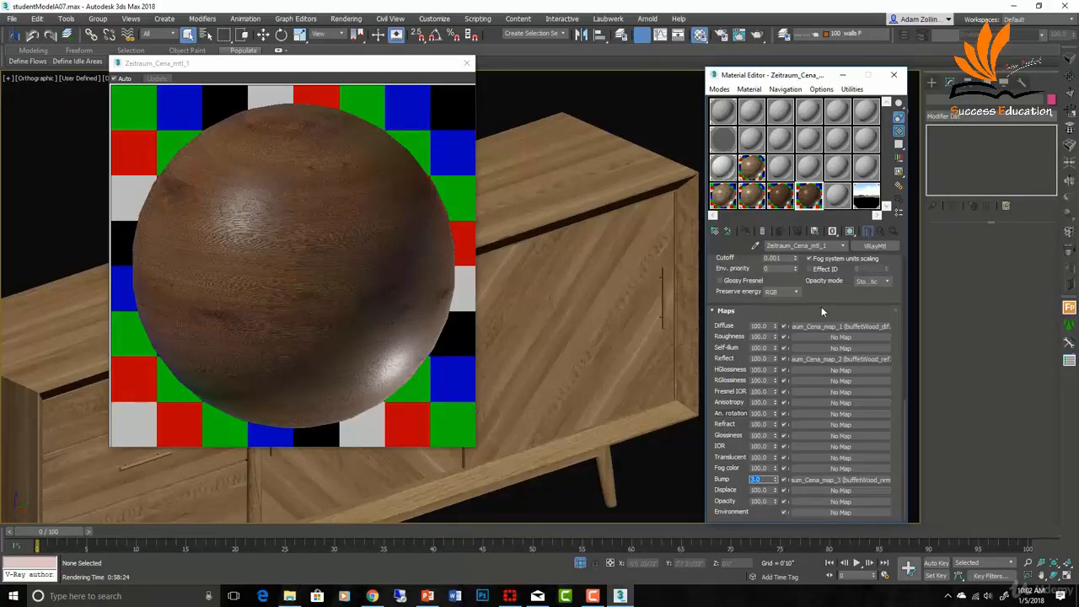
# Step: Review the wood material's basic parameters and BRDF settings
pyautogui.scroll(10, 829, 337)
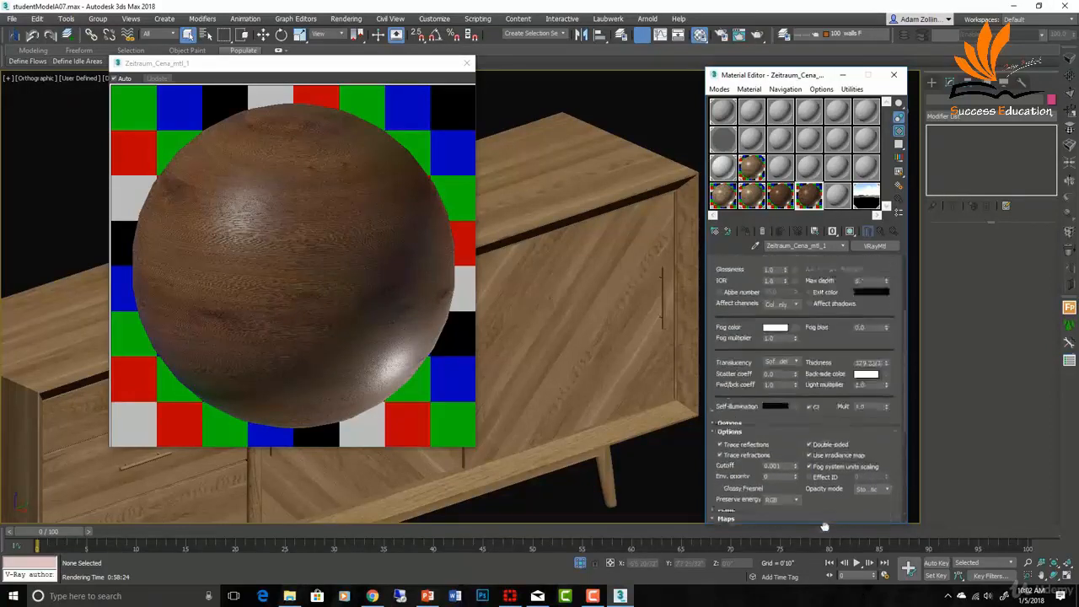
pyautogui.scroll(2, 822, 346)
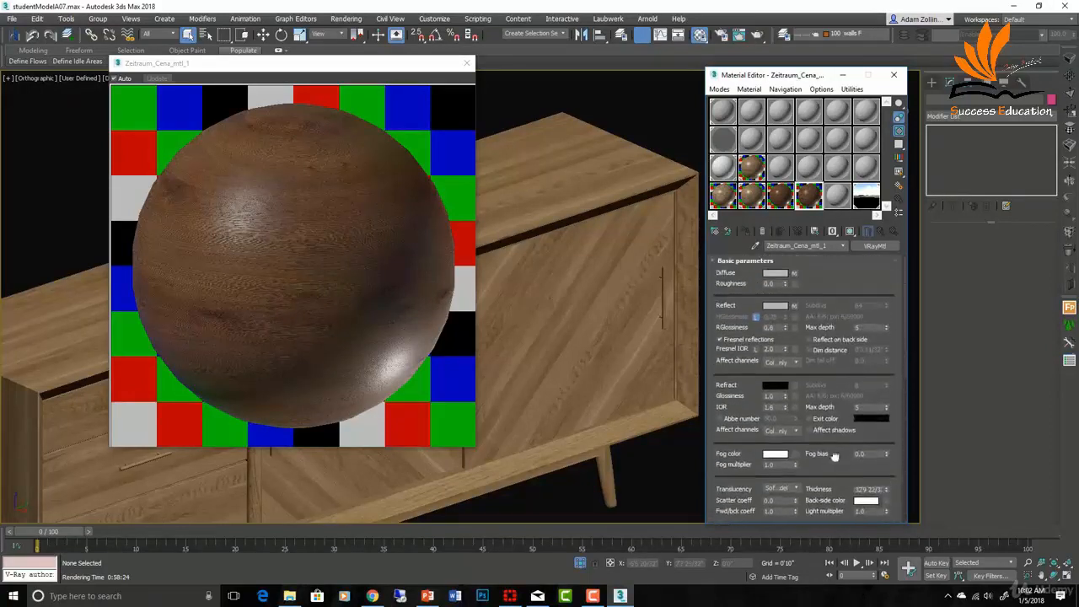
pyautogui.moveTo(841, 457); pyautogui.dragTo(830, 237)
pyautogui.click(713, 348)
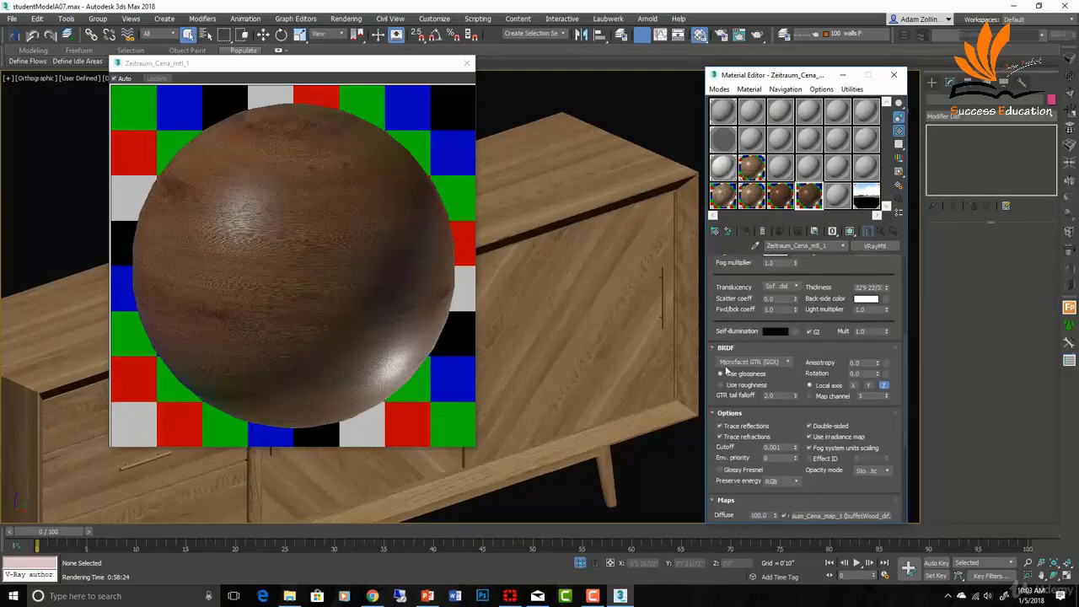
# Step: Toggle Fresnel reflections off and back on for the wood material, and set its Fresnel IOR to 3.5
pyautogui.scroll(5, 762, 358)
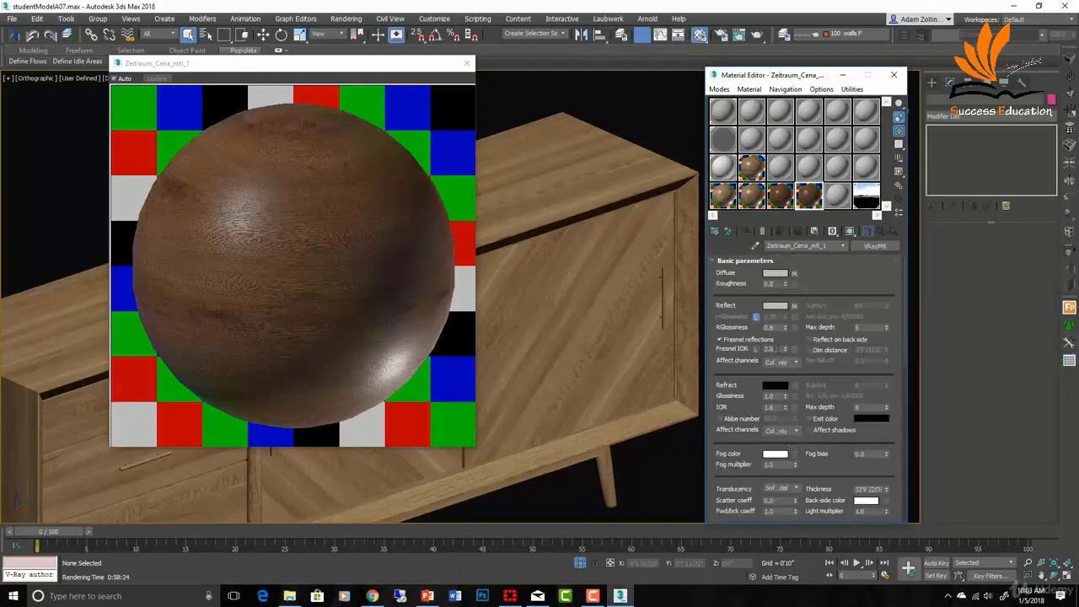
pyautogui.click(720, 339)
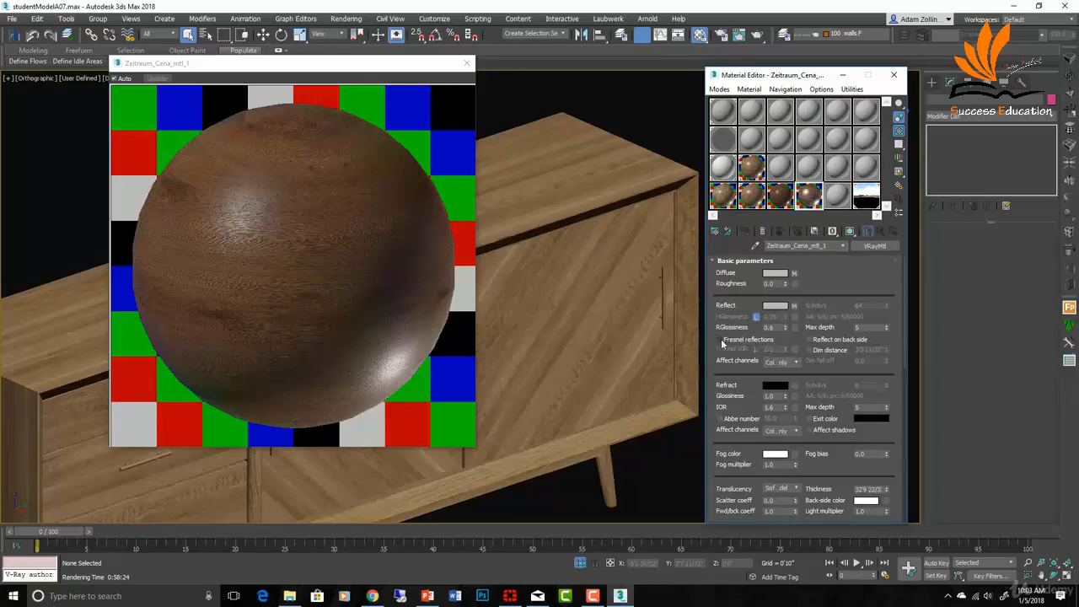
pyautogui.click(721, 340)
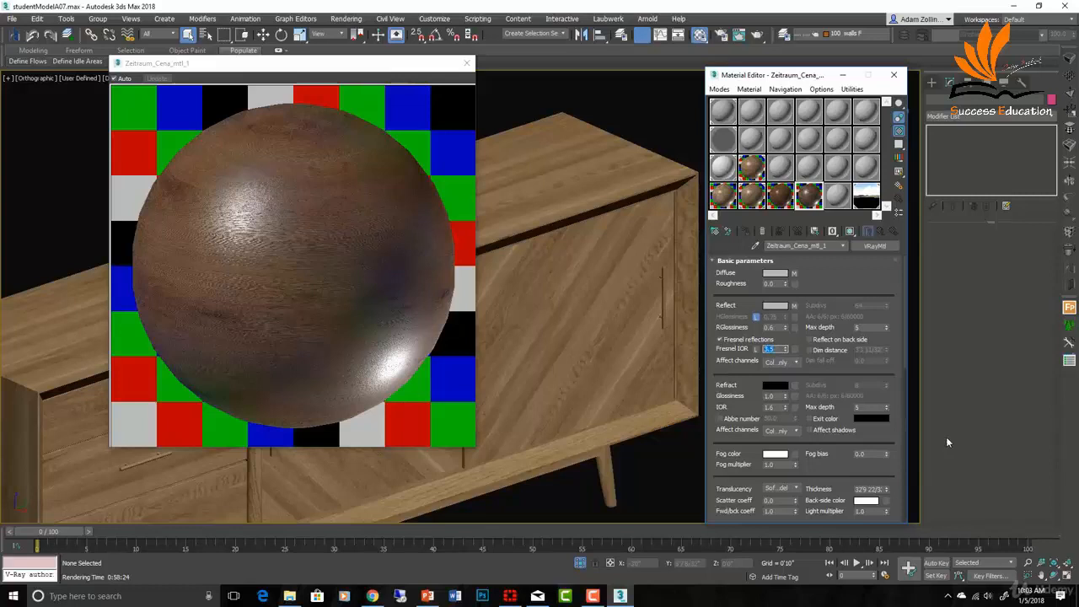
# Step: Set the wood material's Fresnel IOR to 2.0 and its reflection glossiness to 0.5
pyautogui.write('2')
pyautogui.press('Return')
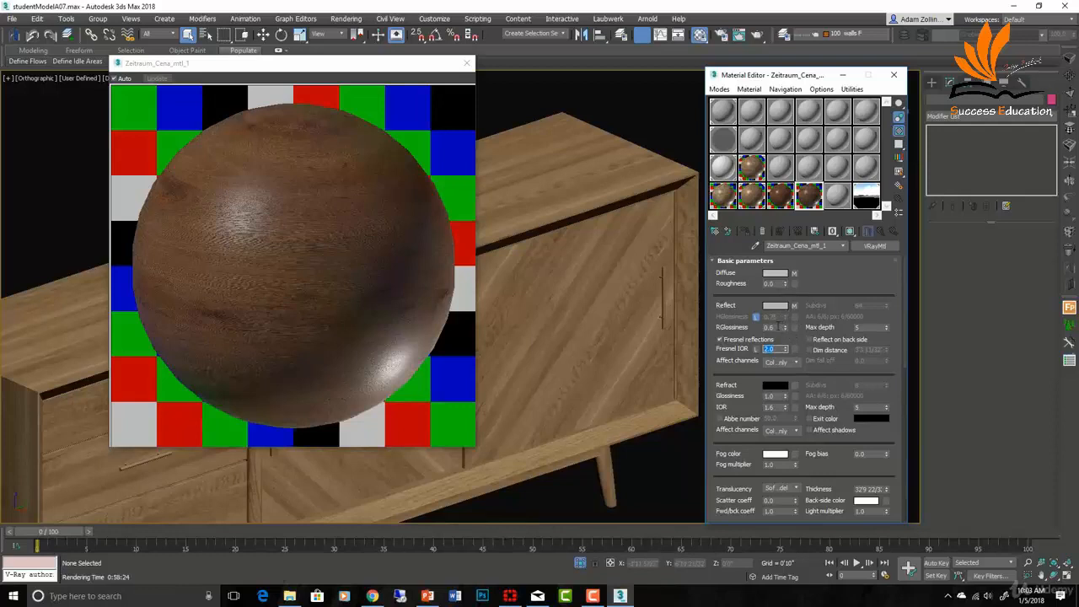
pyautogui.click(769, 327)
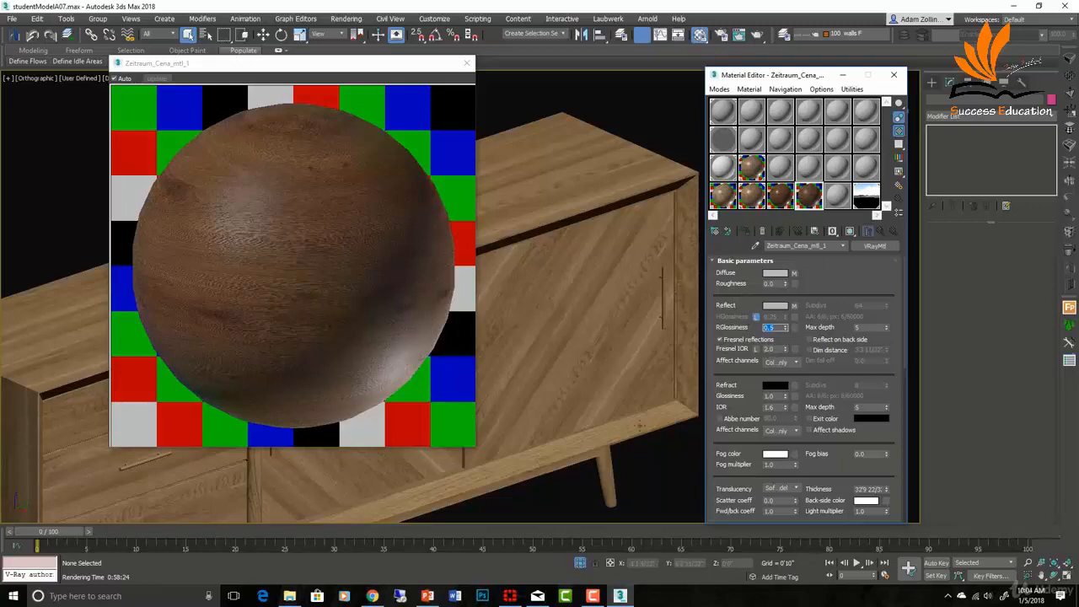
# Step: Change the wood material's type to VRayBlendMtl, keeping the old material as a sub-material
pyautogui.scroll(-10, 801, 388)
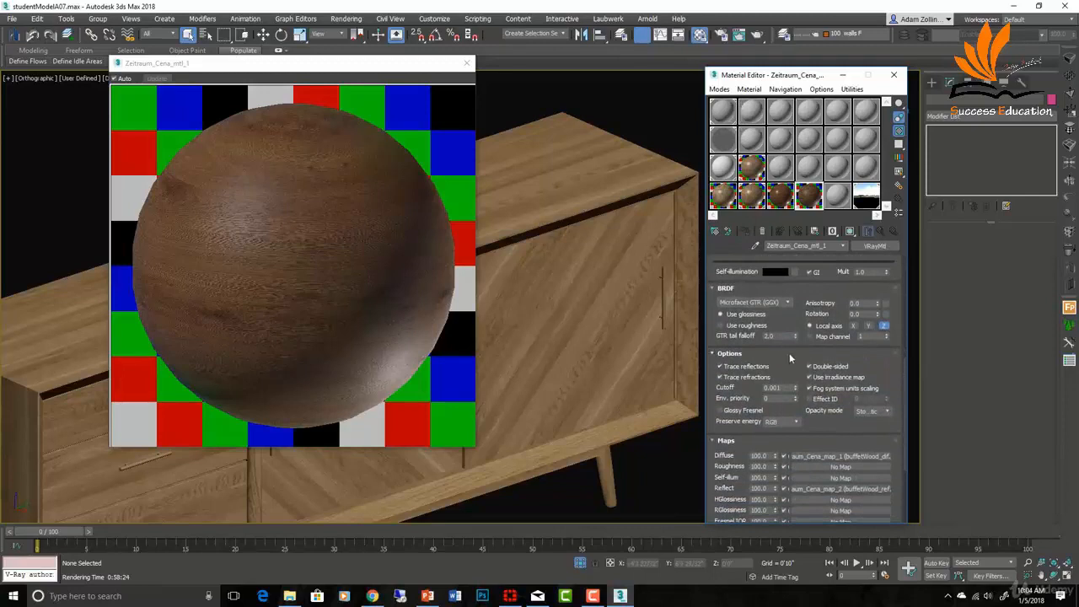
pyautogui.moveTo(776, 342); pyautogui.dragTo(777, 603)
pyautogui.scroll(-10, 813, 304)
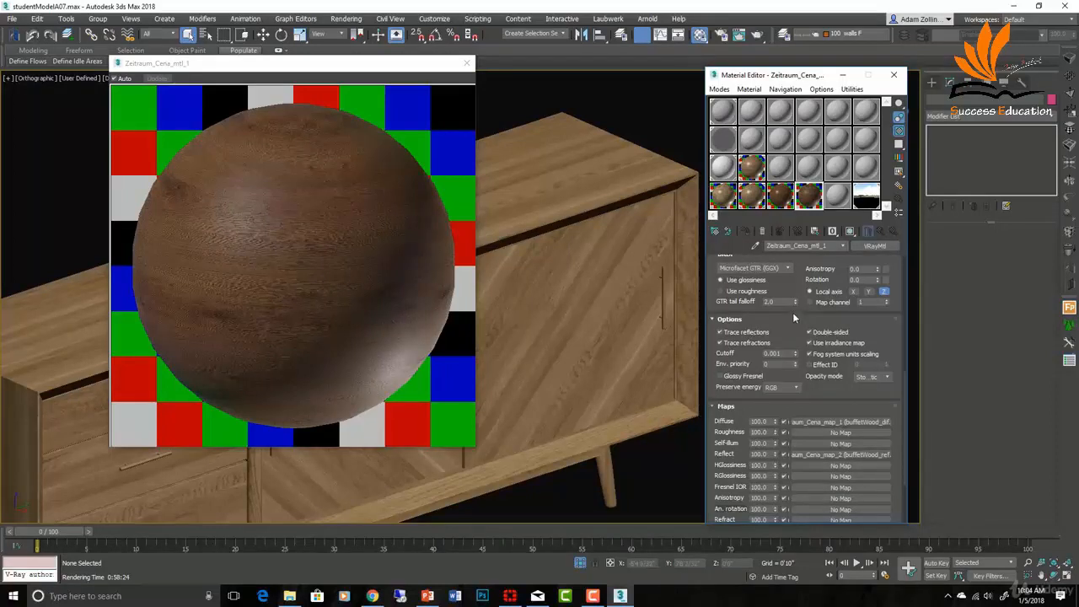
pyautogui.scroll(1, 792, 307)
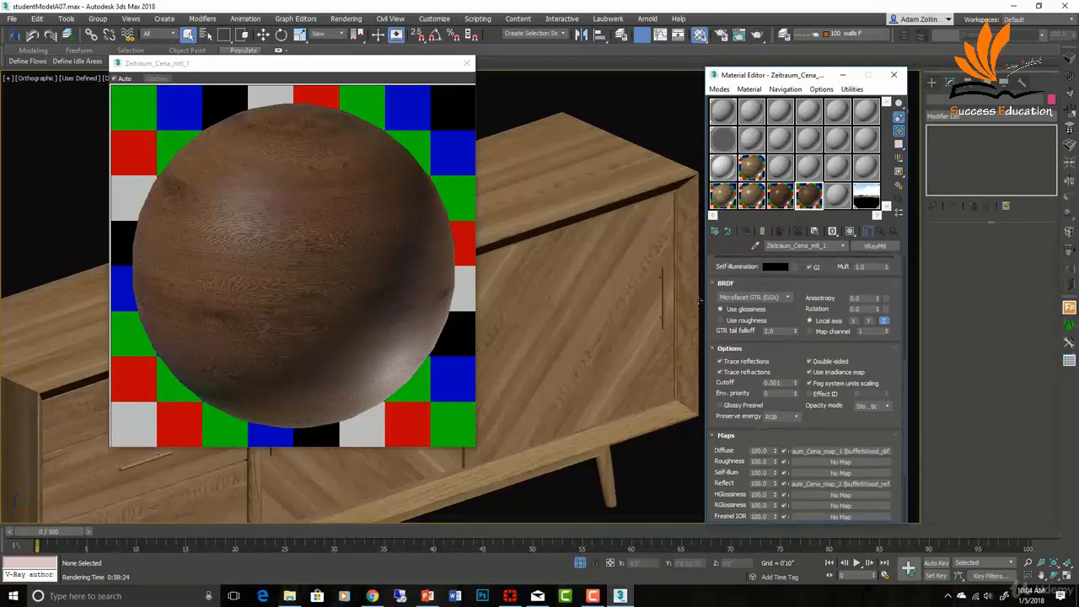
pyautogui.scroll(8, 801, 276)
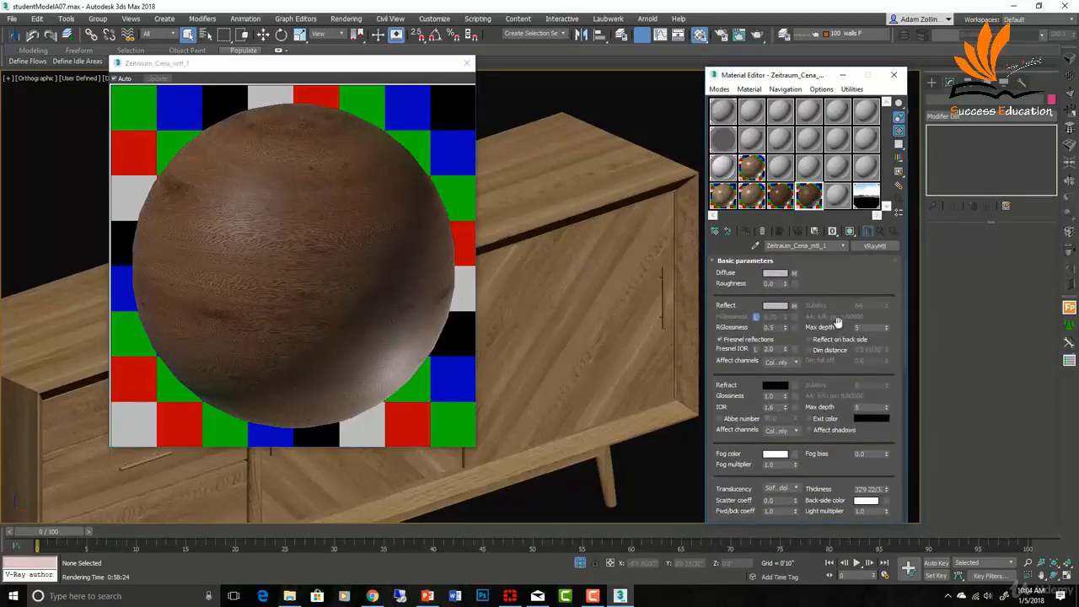
pyautogui.click(876, 247)
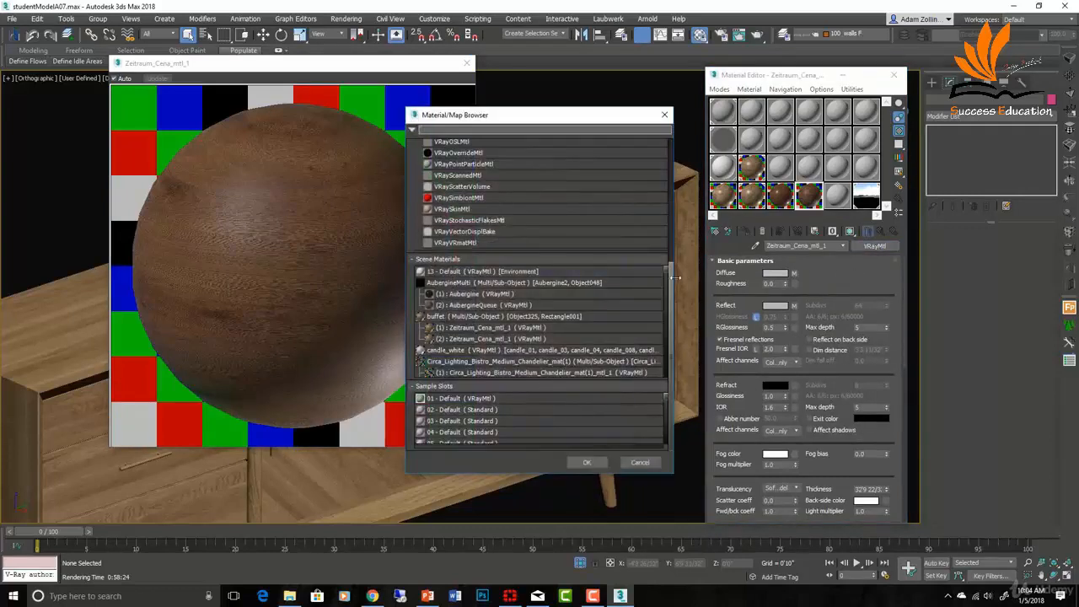
pyautogui.moveTo(672, 283); pyautogui.dragTo(674, 149)
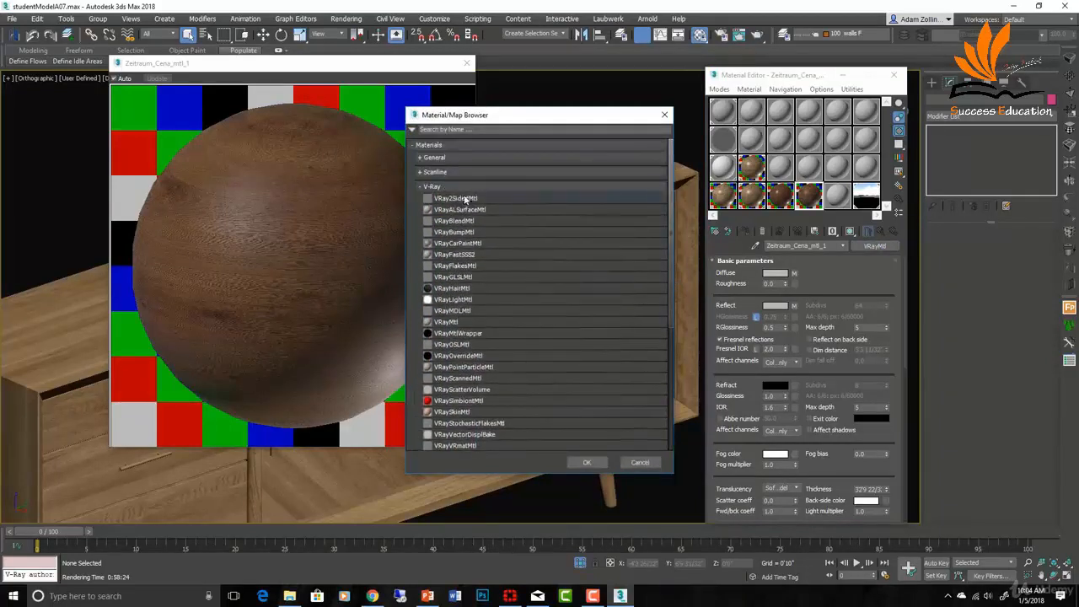
pyautogui.click(466, 221)
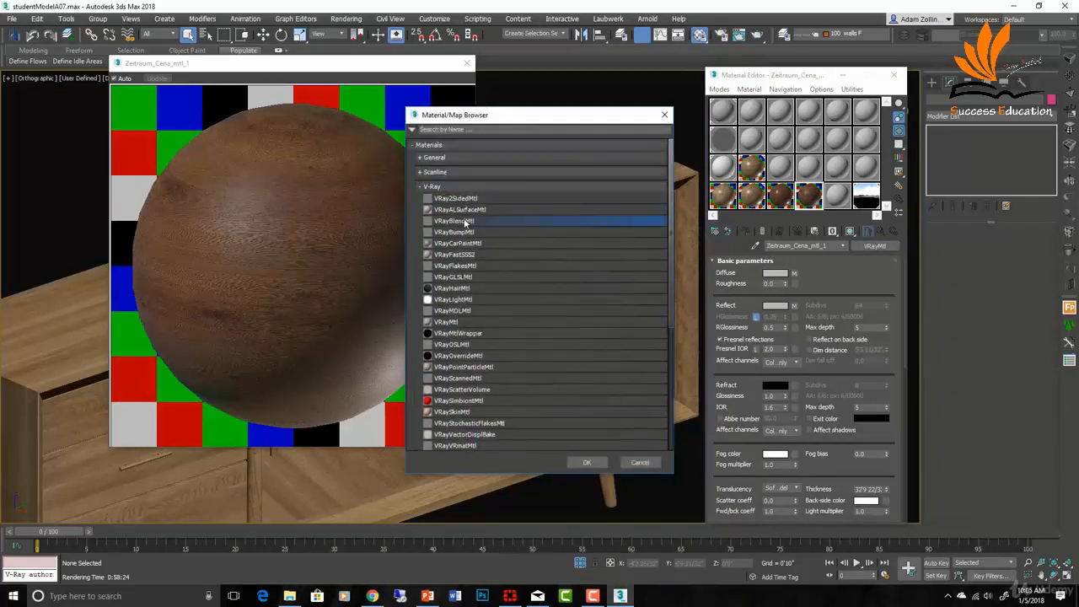
pyautogui.click(580, 459)
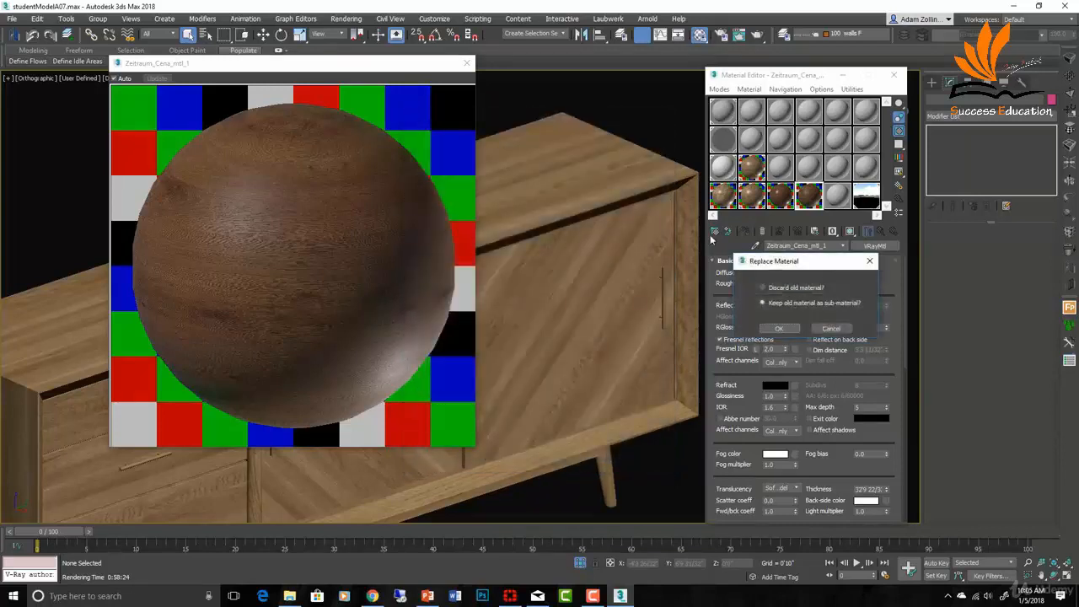
pyautogui.click(778, 328)
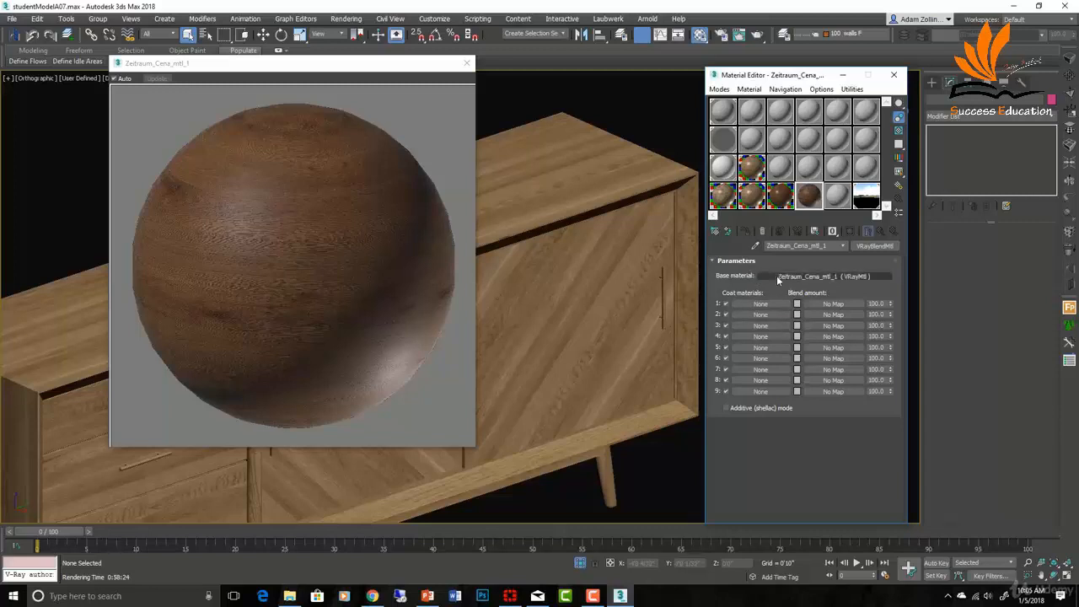
# Step: Add a VRayMtl as the blend material's first coat and set its diffuse color to black
pyautogui.click(763, 306)
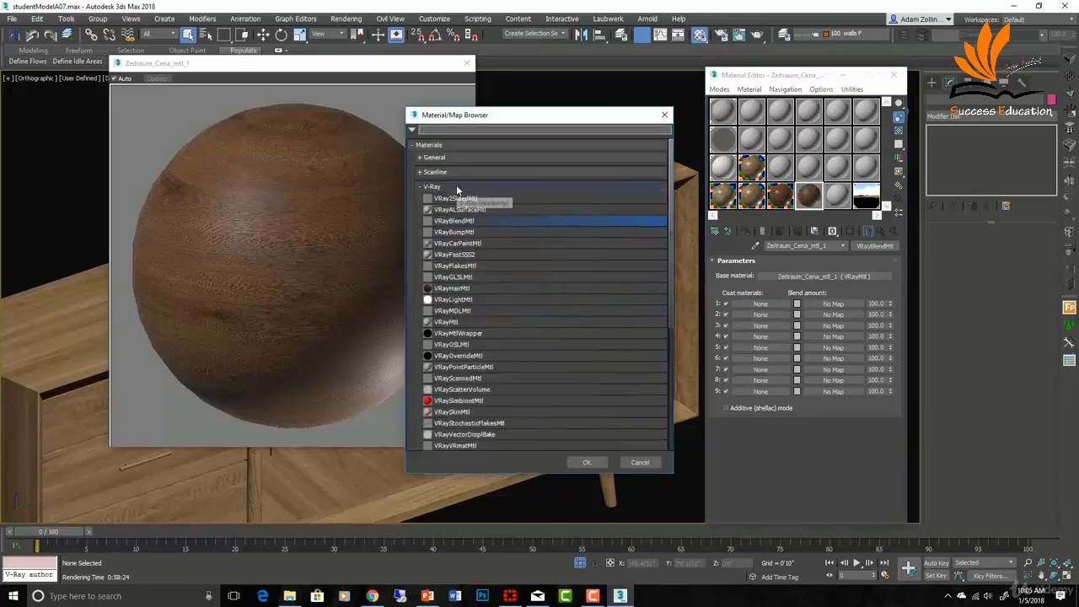
pyautogui.click(503, 322)
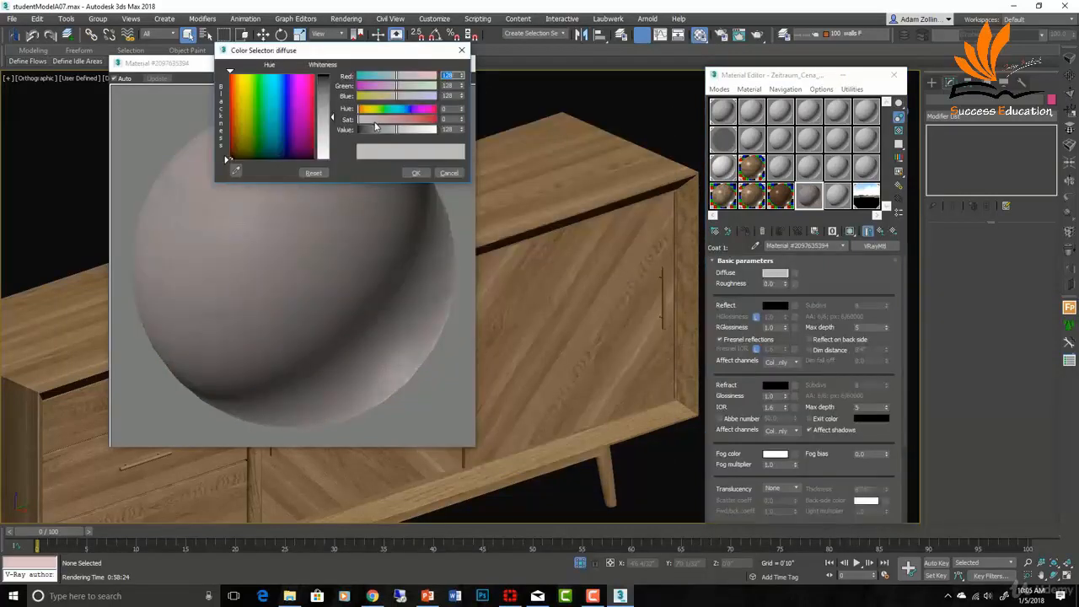
pyautogui.moveTo(375, 130); pyautogui.dragTo(350, 135)
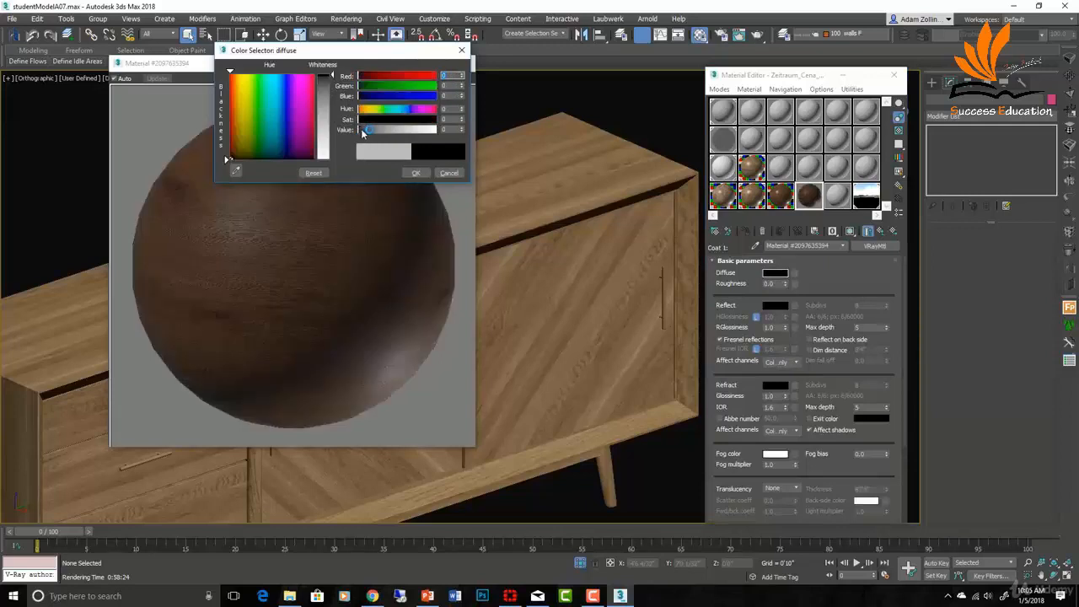
pyautogui.click(416, 172)
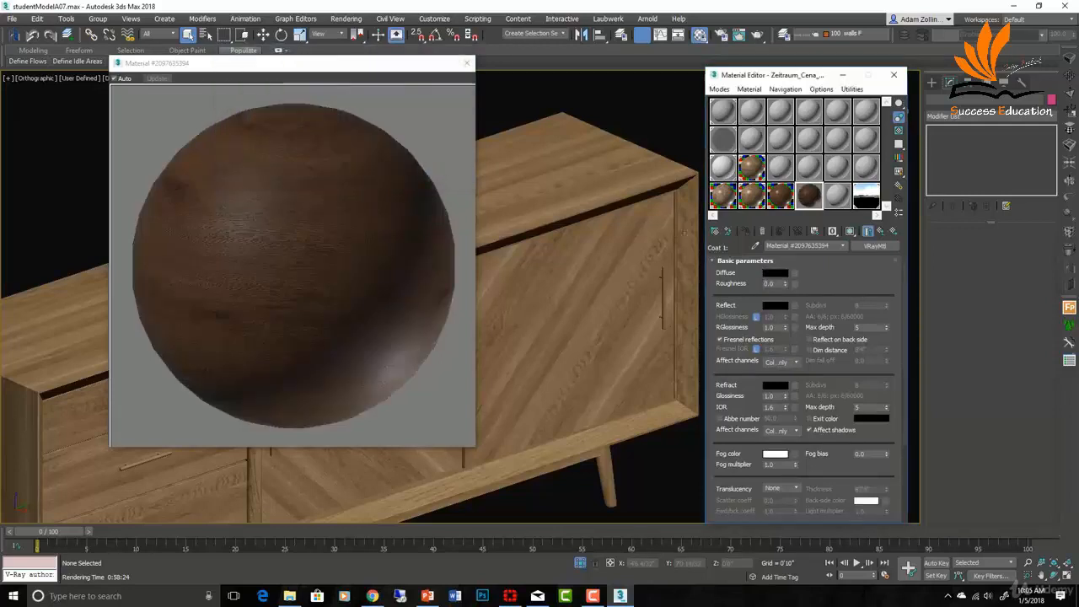
# Step: Set the coat's reflection color to an orange-brown with hue 14, saturation 192 and value about 139, consulting the reference photo 8227-2.jpg
pyautogui.click(772, 308)
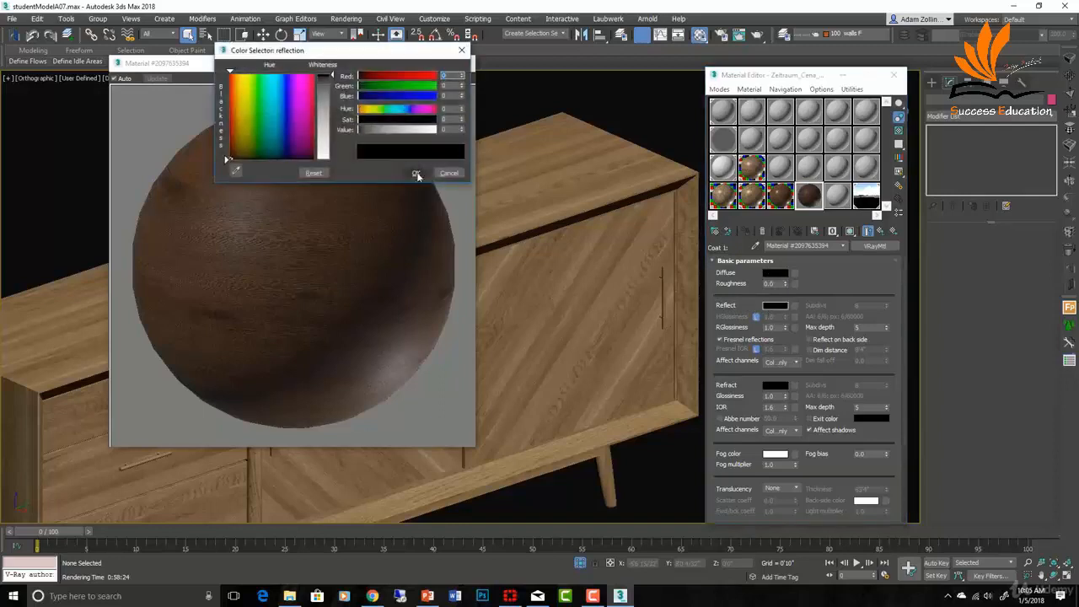
pyautogui.click(391, 130)
pyautogui.moveTo(361, 110); pyautogui.dragTo(408, 123)
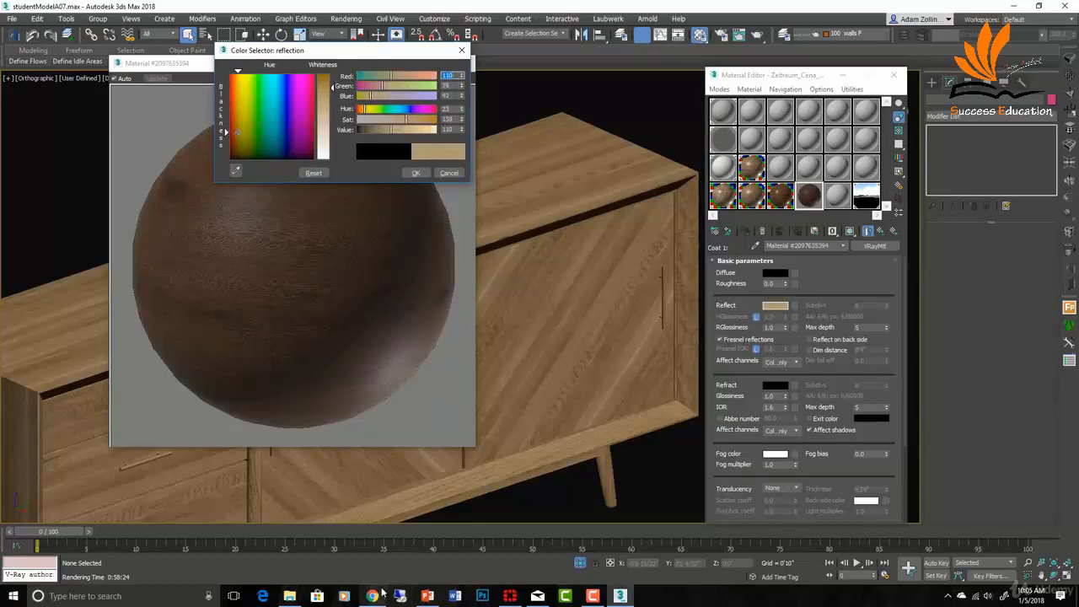
pyautogui.moveTo(372, 596)
pyautogui.moveTo(289, 596)
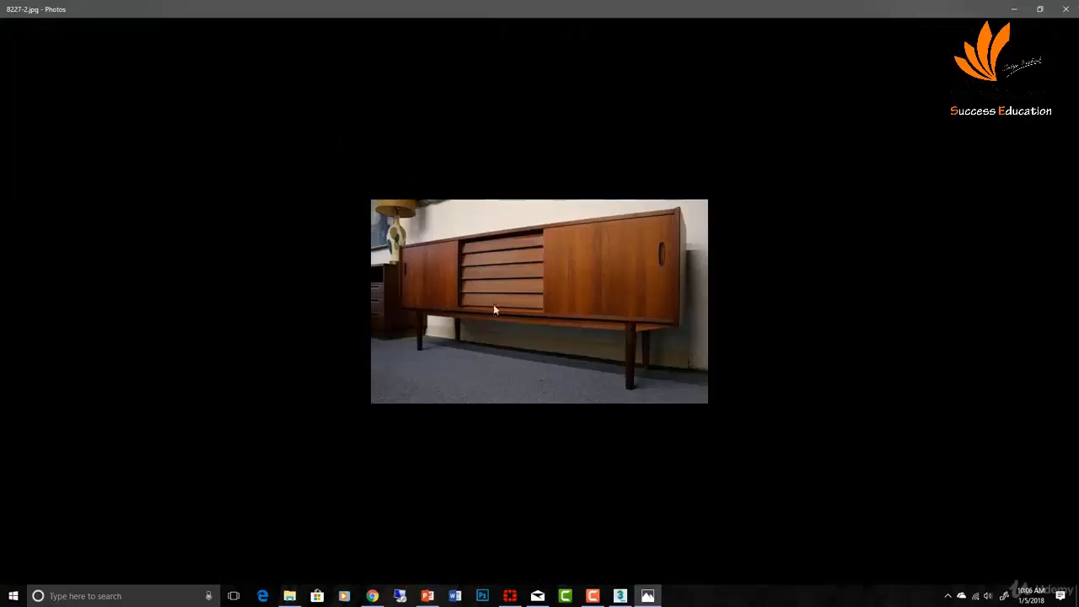
pyautogui.click(1017, 9)
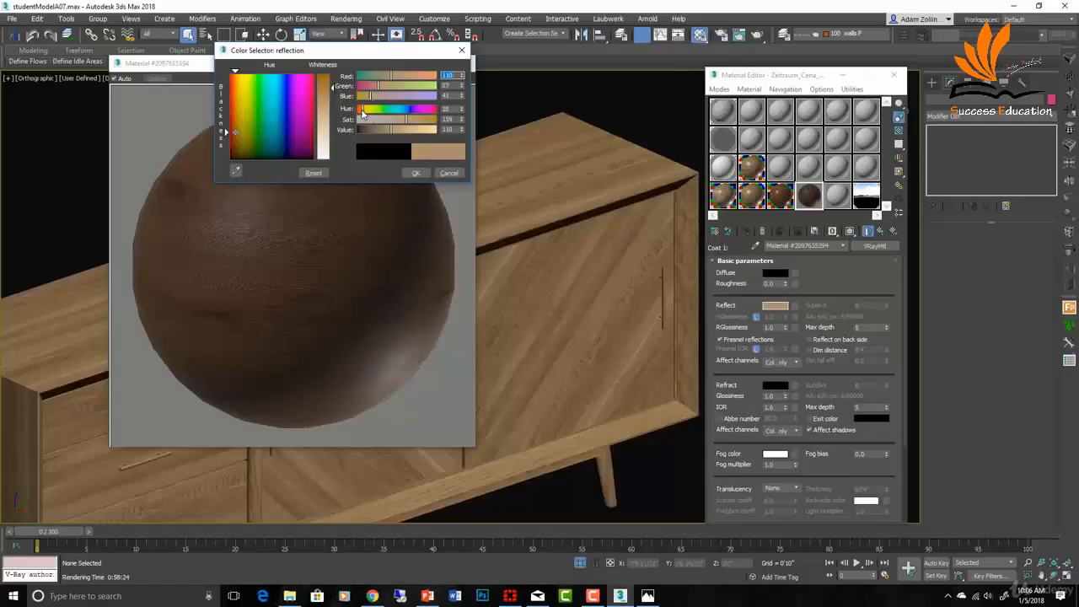
pyautogui.click(362, 110)
pyautogui.moveTo(407, 120); pyautogui.dragTo(416, 120)
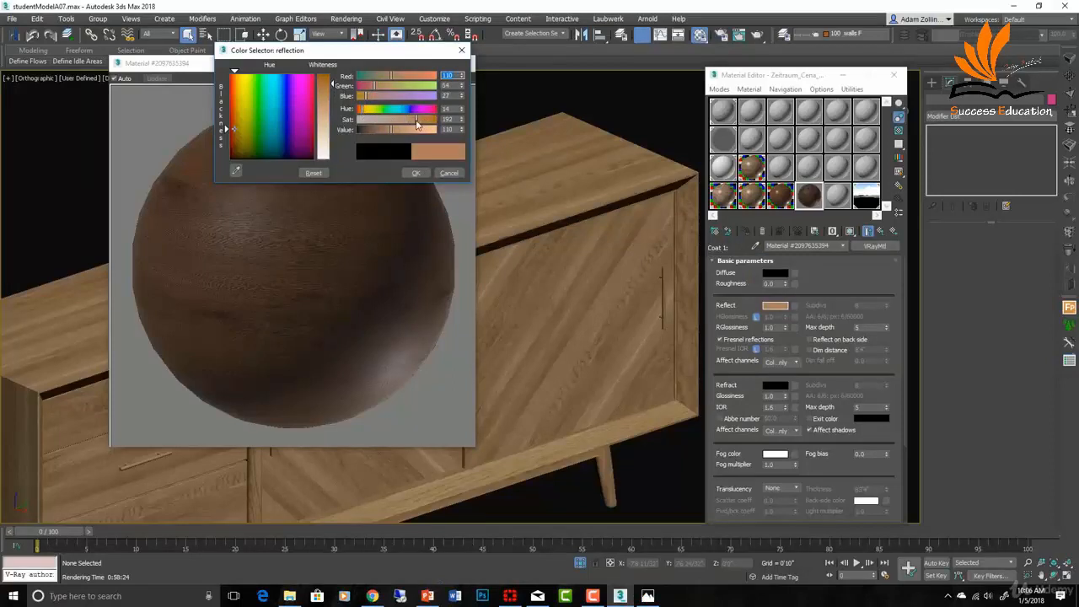
pyautogui.click(402, 129)
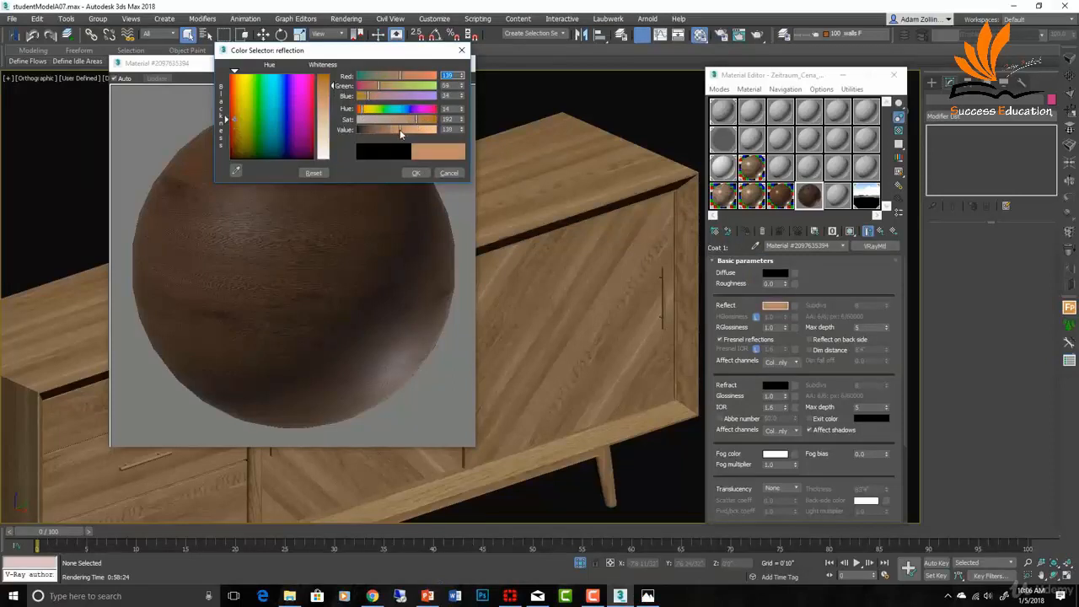
pyautogui.click(414, 173)
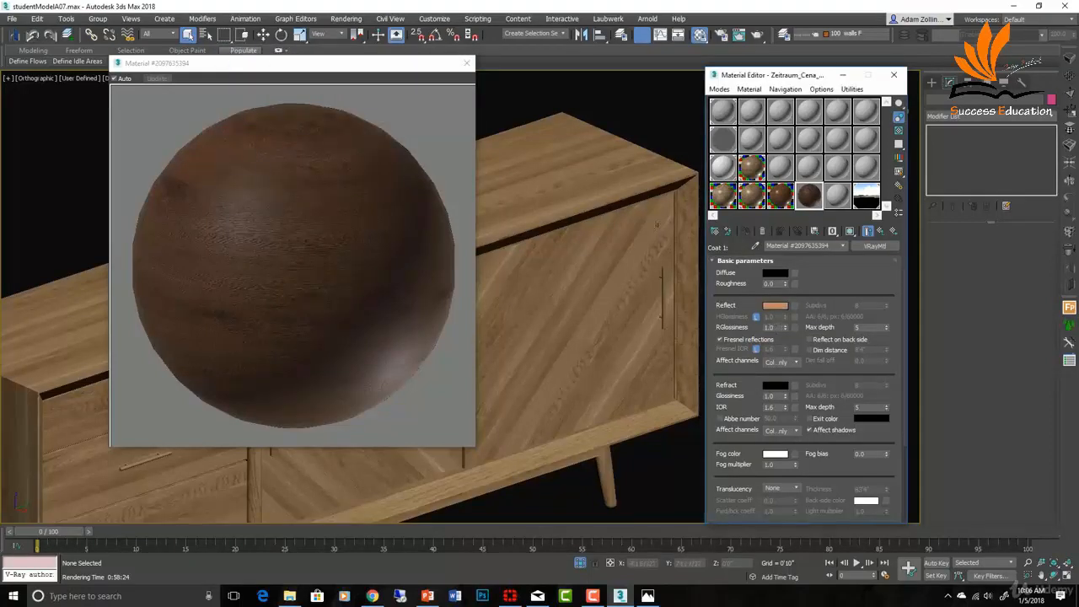
# Step: Turn on the checkered background in the material preview and set the coat's reflection glossiness to 0.8
pyautogui.click(898, 132)
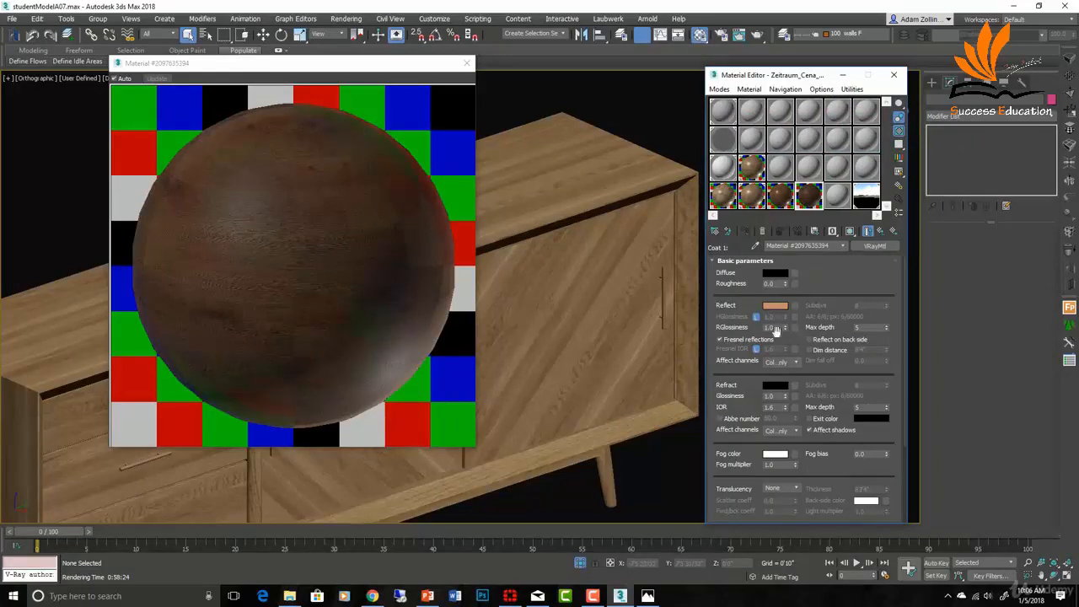
pyautogui.moveTo(779, 328); pyautogui.dragTo(762, 328)
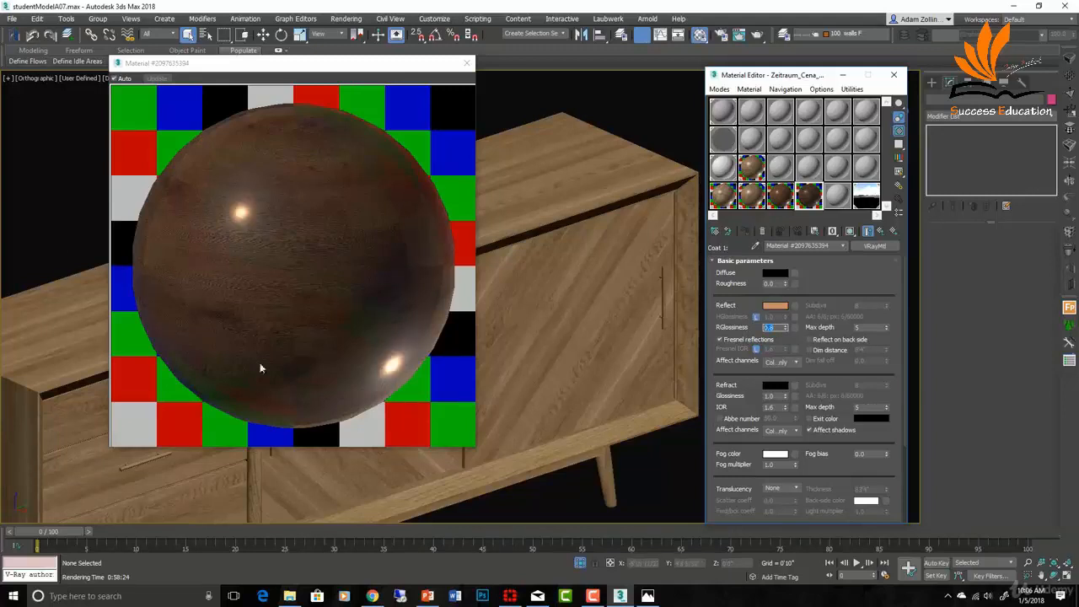
# Step: Copy the coat's reflection color to its diffuse color
pyautogui.rightClick(781, 308)
pyautogui.click(803, 313)
pyautogui.rightClick(777, 274)
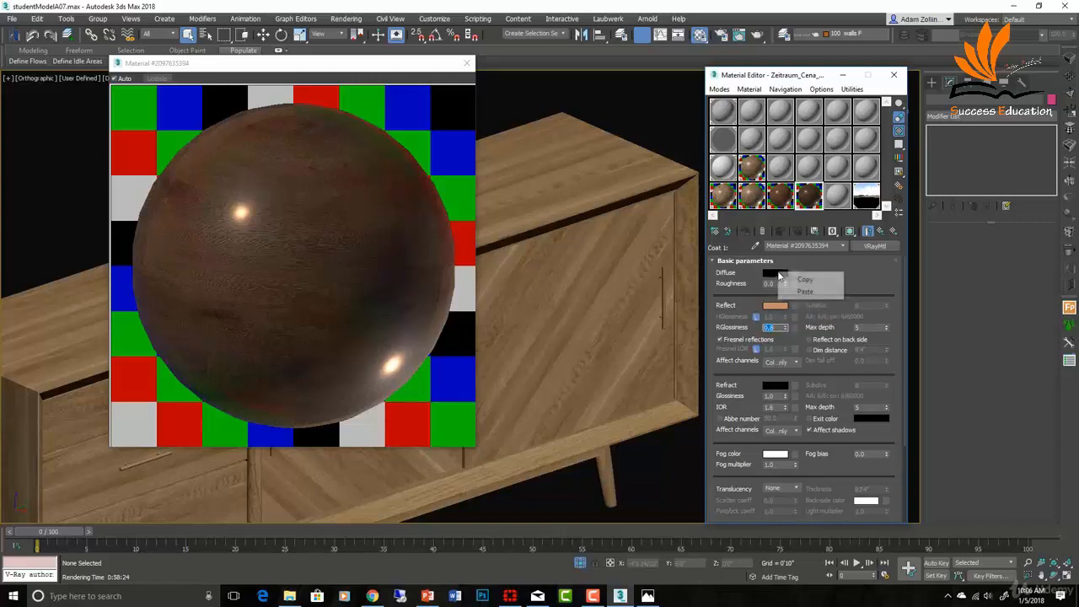
pyautogui.click(807, 290)
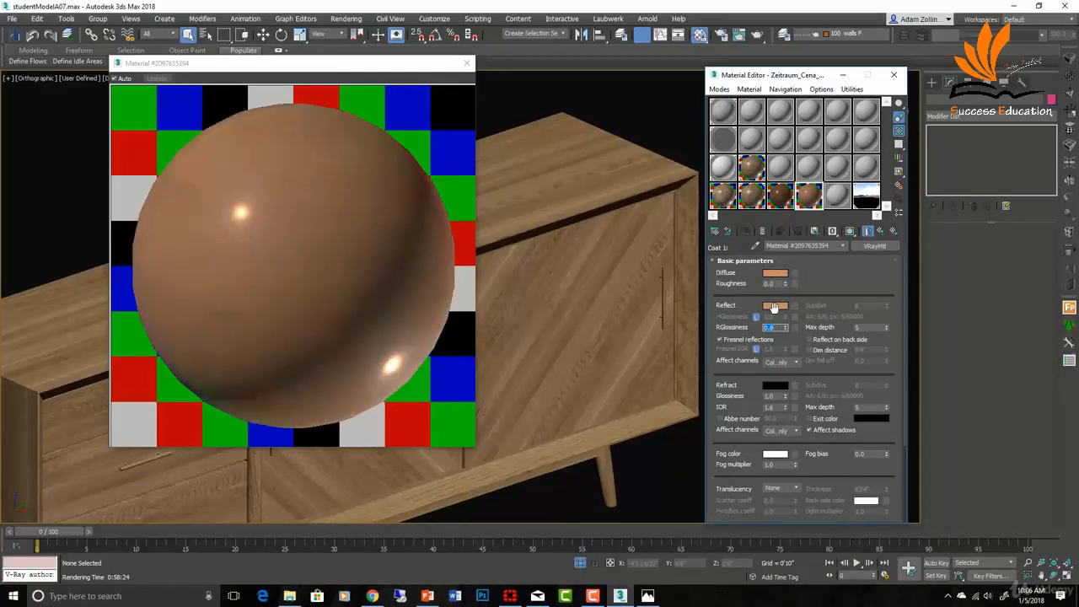
# Step: Darken the coat's diffuse color to a deep brown with hue 14, saturation 220 and value 31
pyautogui.click(775, 273)
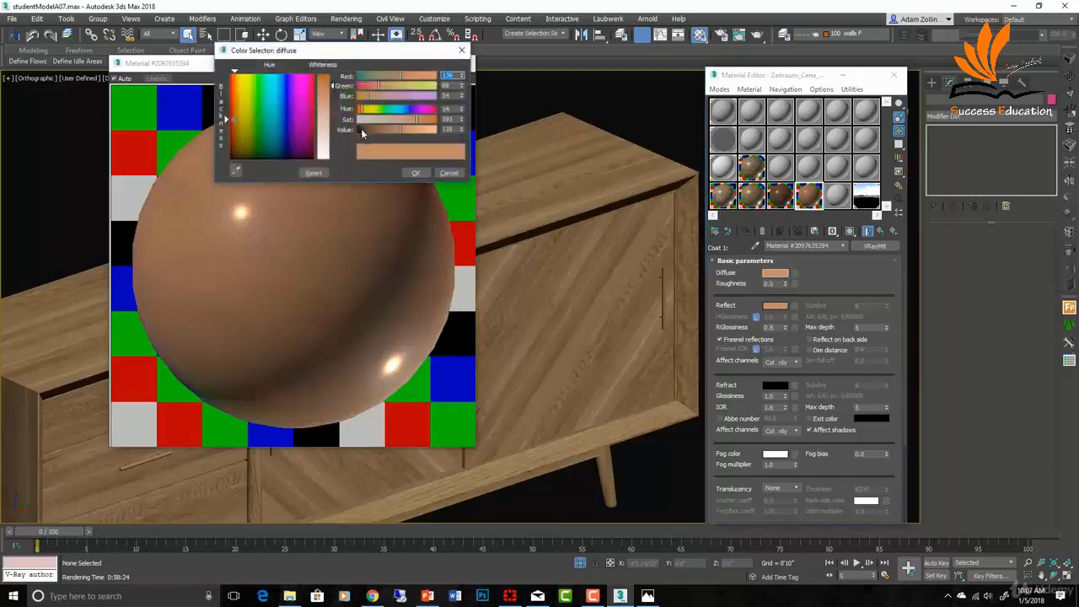
pyautogui.click(362, 132)
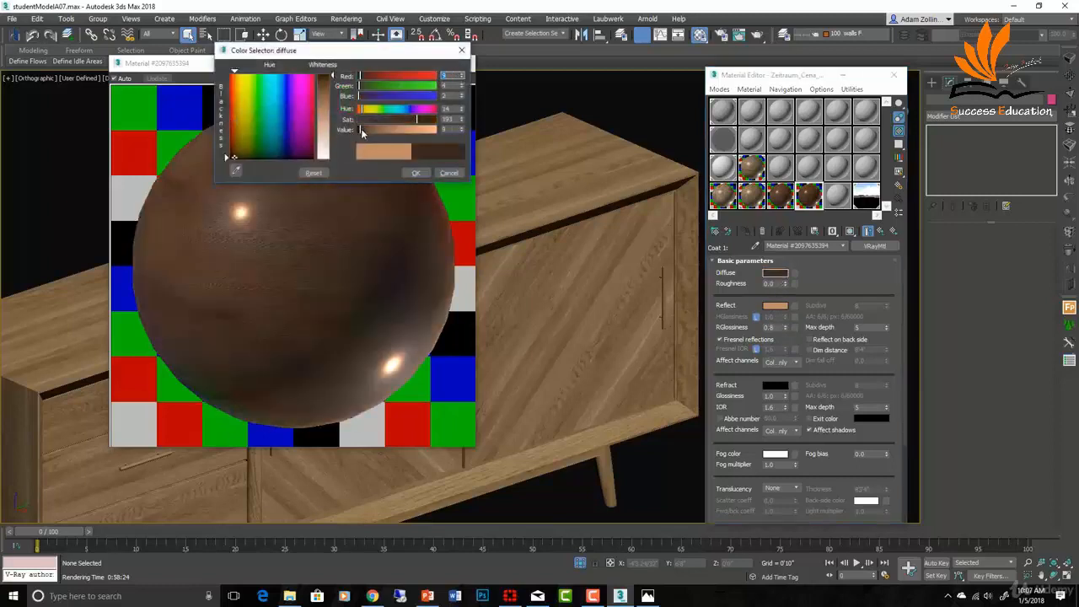
pyautogui.click(363, 129)
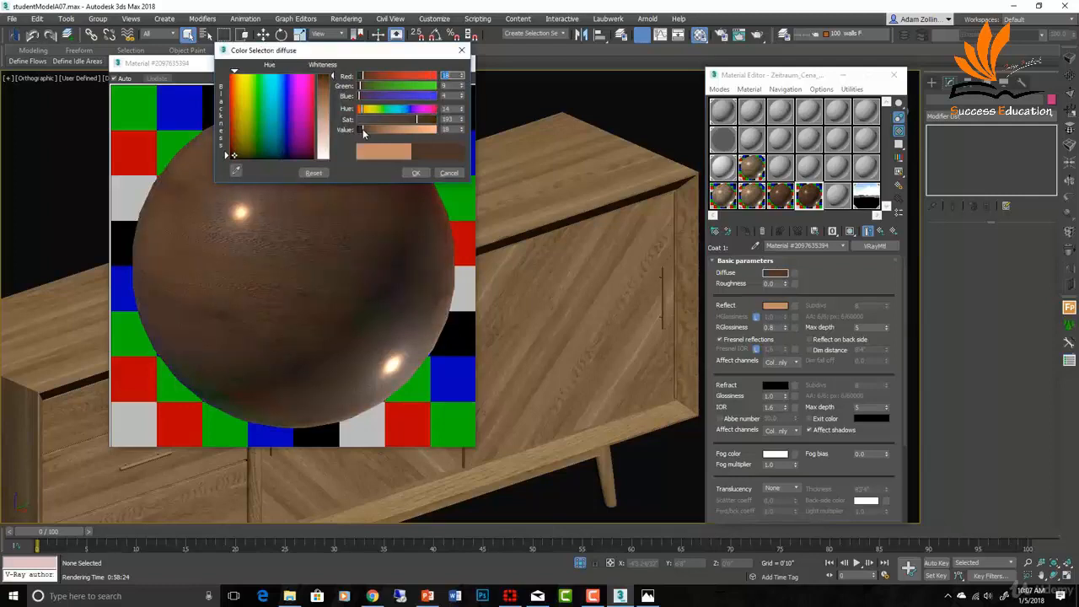
pyautogui.click(425, 119)
pyautogui.click(367, 130)
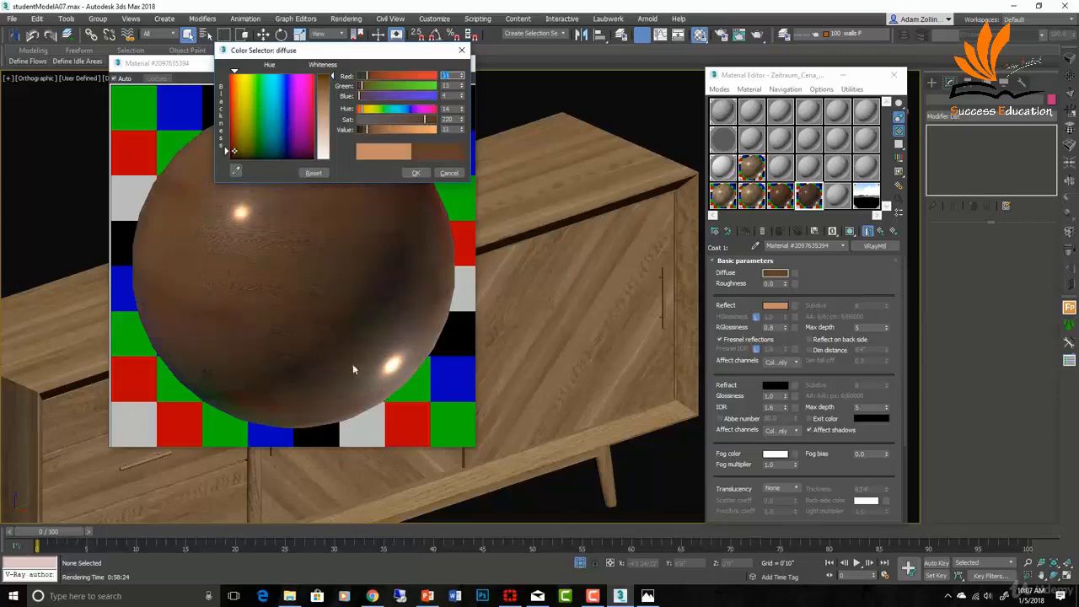
pyautogui.moveTo(341, 56); pyautogui.dragTo(590, 100)
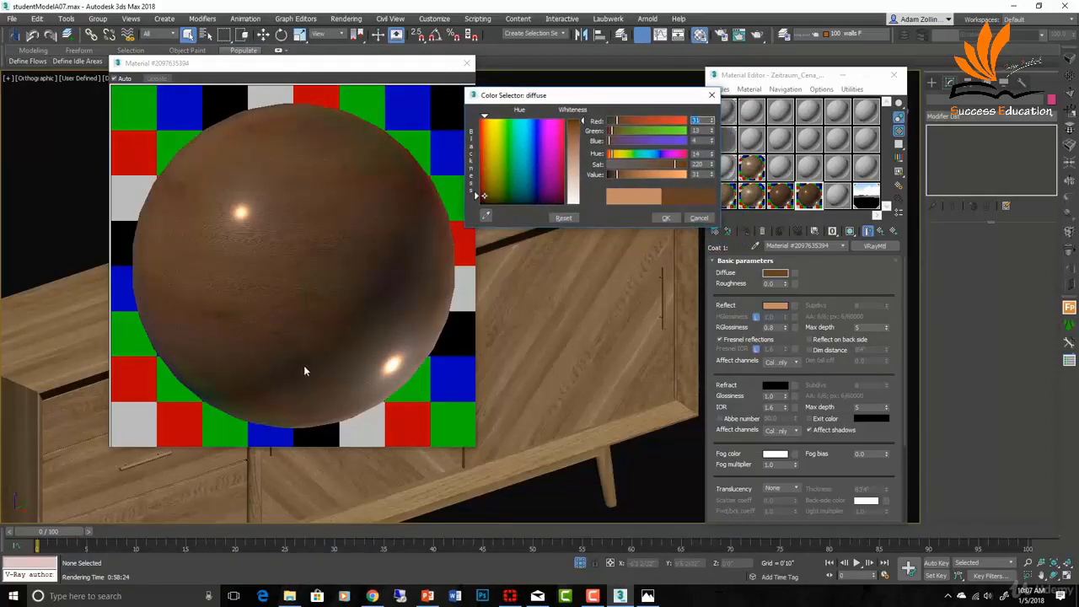
pyautogui.click(665, 219)
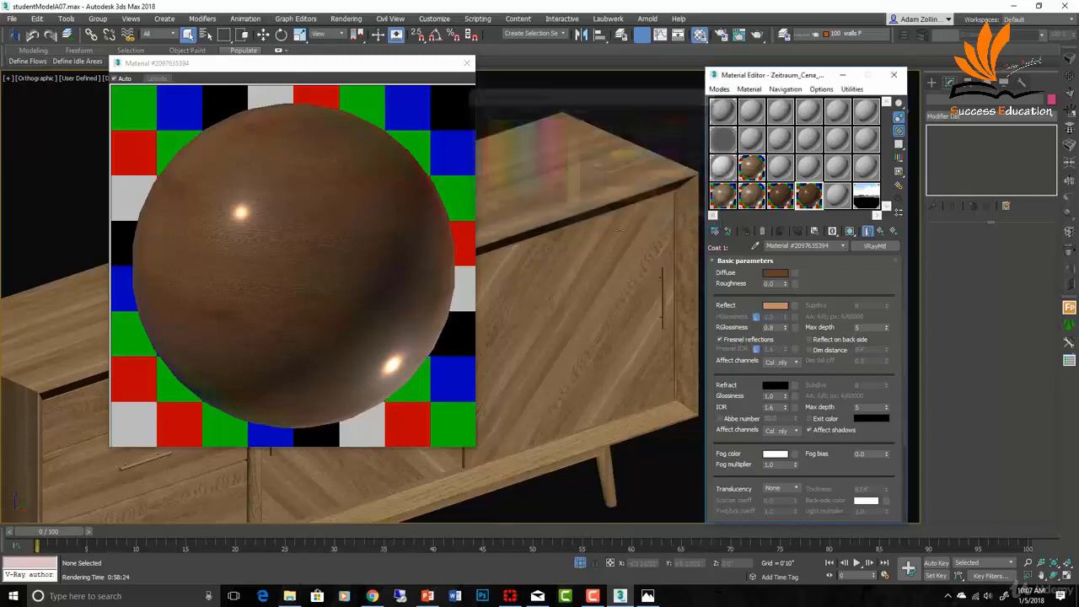
# Step: Go back to the blend's base wood material and view the bitmap image of its diffuse map
pyautogui.click(785, 199)
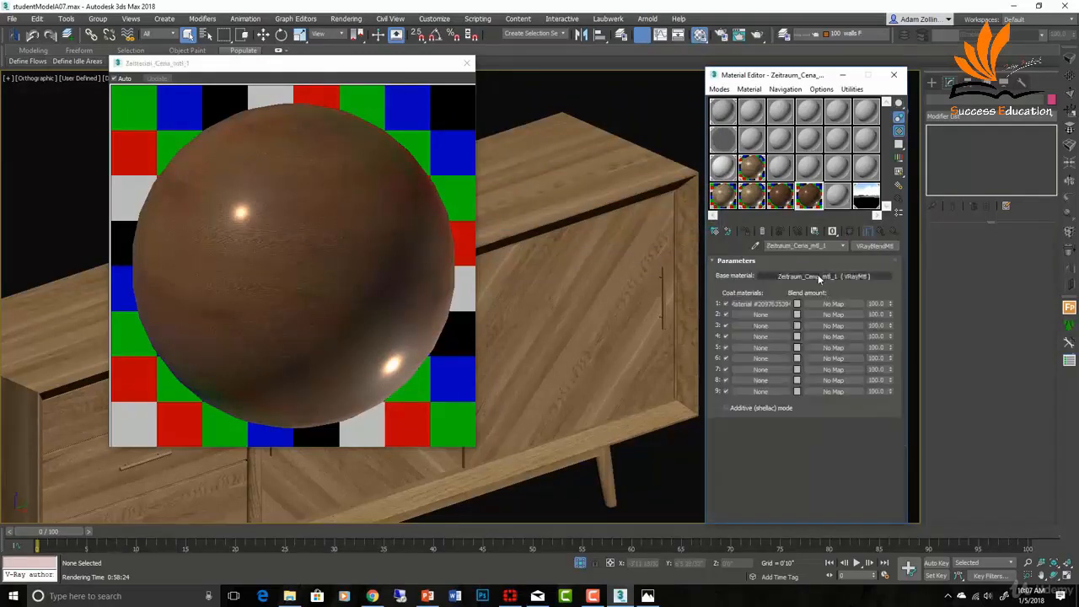
pyautogui.click(818, 276)
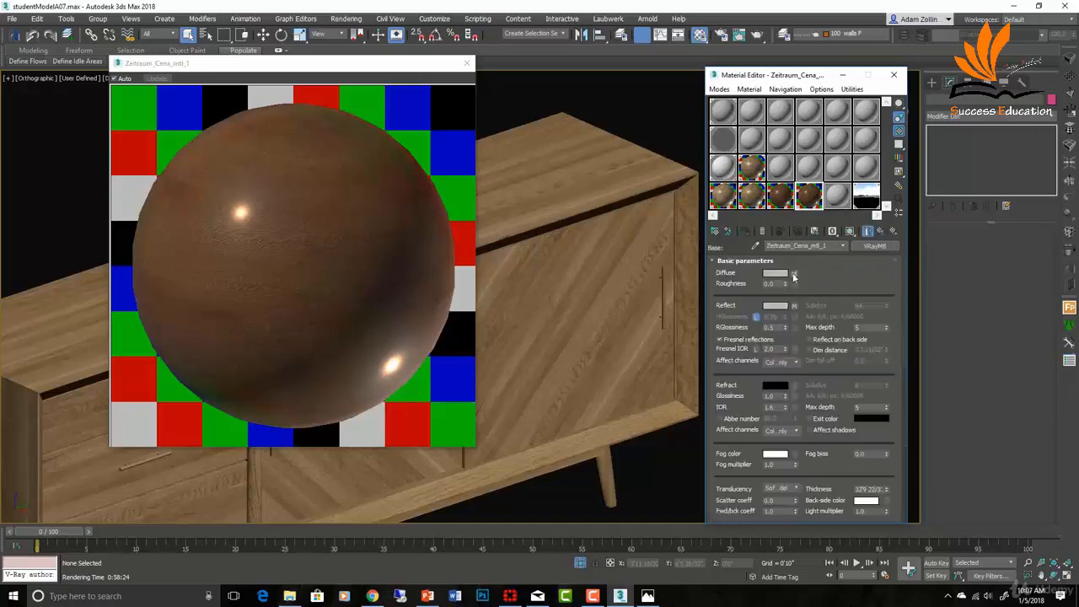
pyautogui.click(794, 272)
pyautogui.click(864, 430)
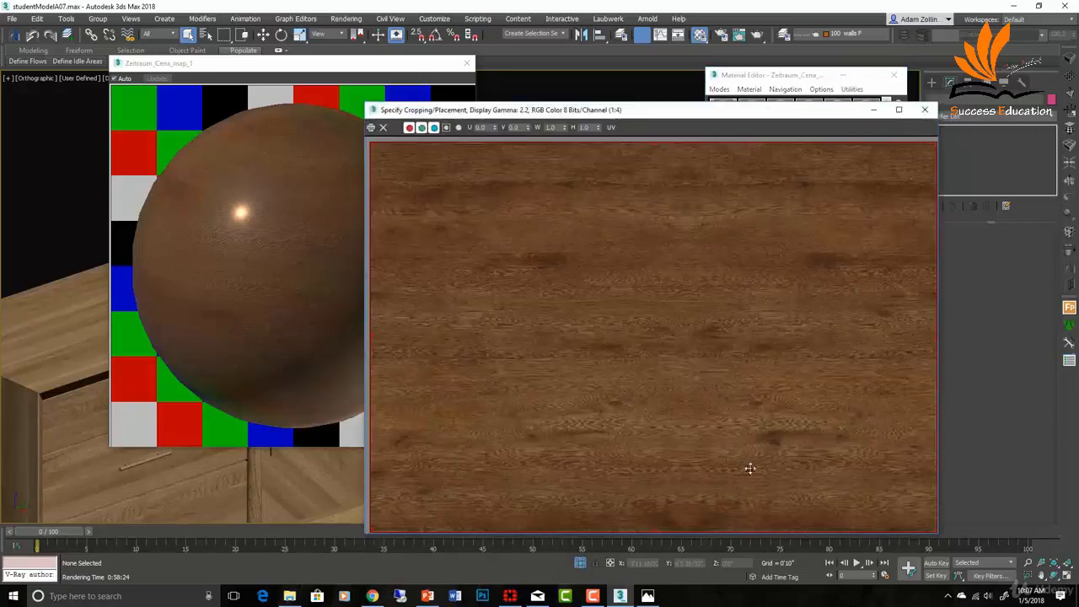
# Step: Close the wood image view and return to the parameters of the blend's coat material
pyautogui.click(925, 109)
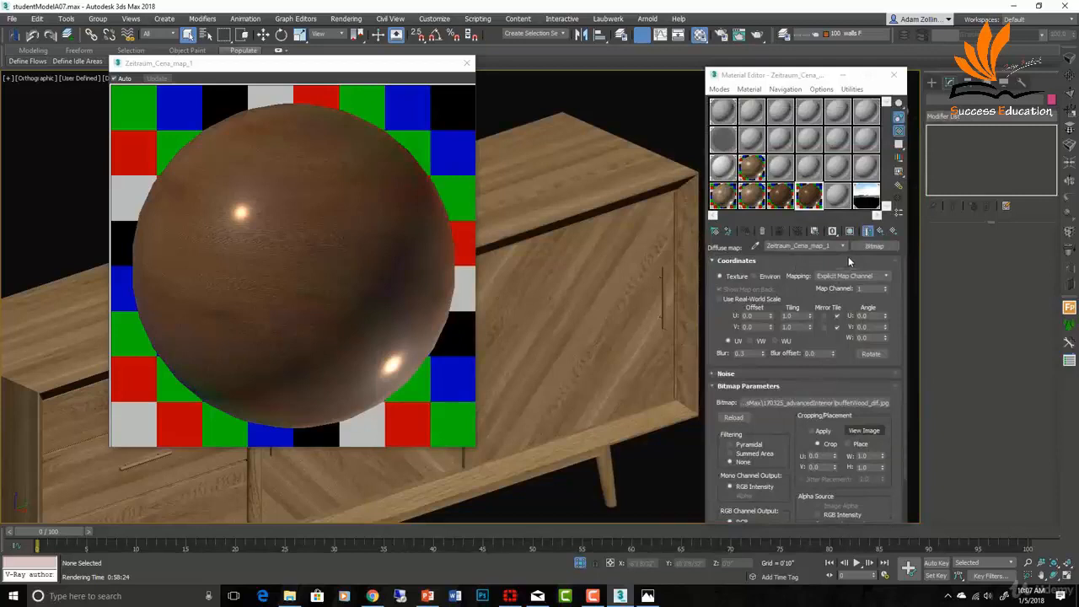
pyautogui.click(805, 191)
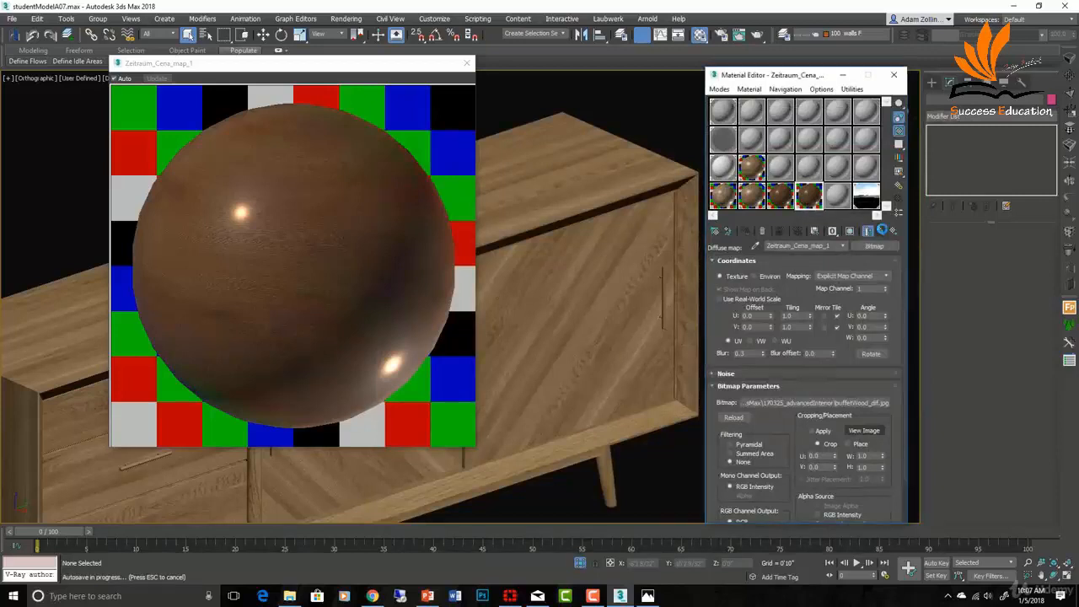
pyautogui.click(882, 230)
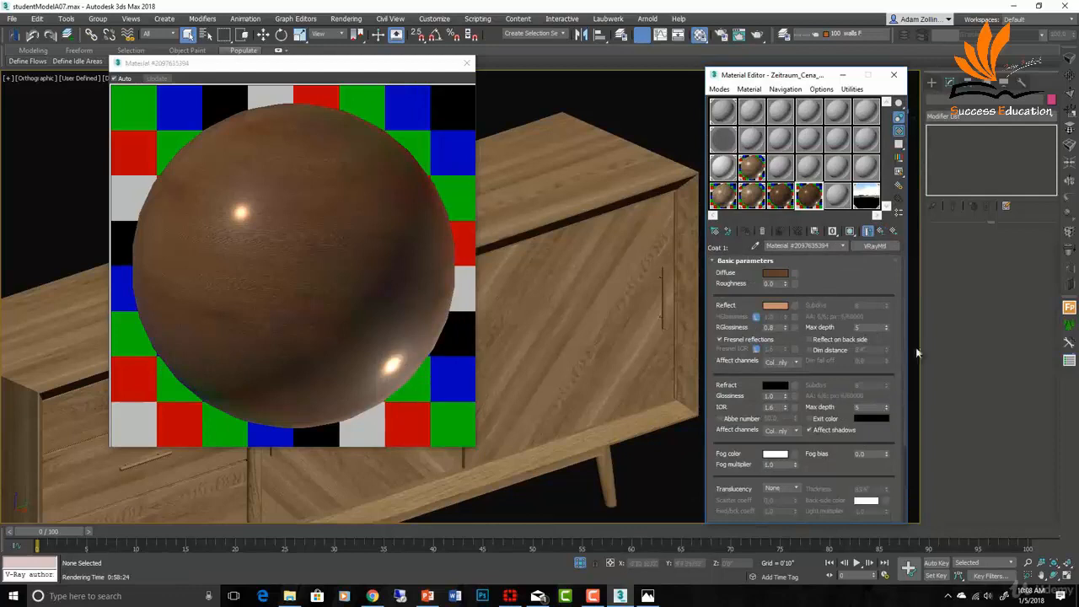
# Step: Load the bitmap tileable-whitewashed-grunge-textures-4.png as the map for the coat's reflection glossiness
pyautogui.moveTo(825, 278)
pyautogui.mouseDown()
pyautogui.moveTo(826, 229)
pyautogui.moveTo(834, 296)
pyautogui.mouseUp()
pyautogui.click(794, 327)
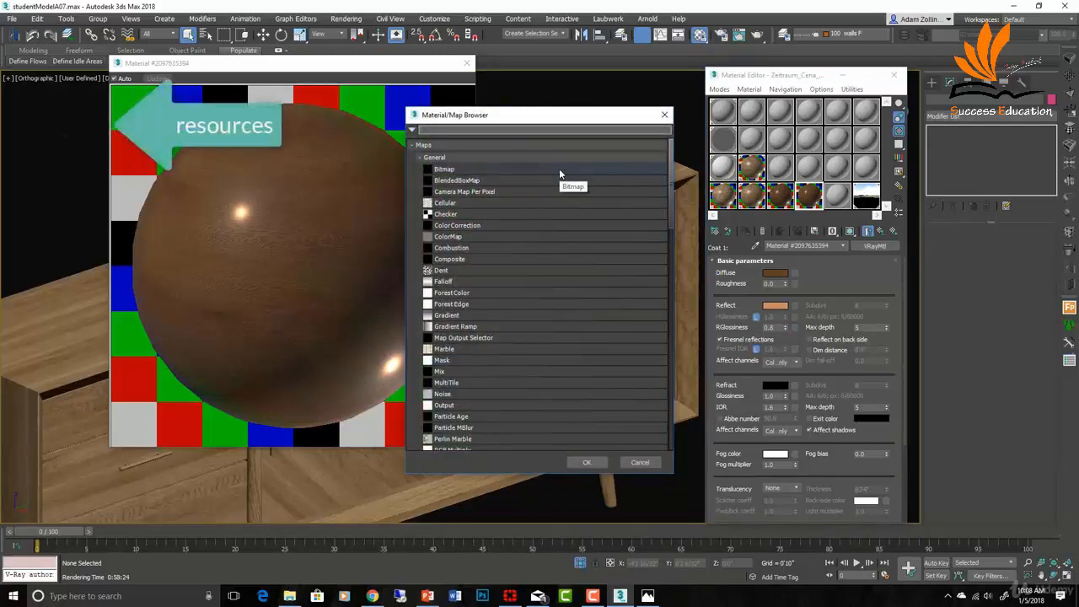
pyautogui.doubleClick(559, 171)
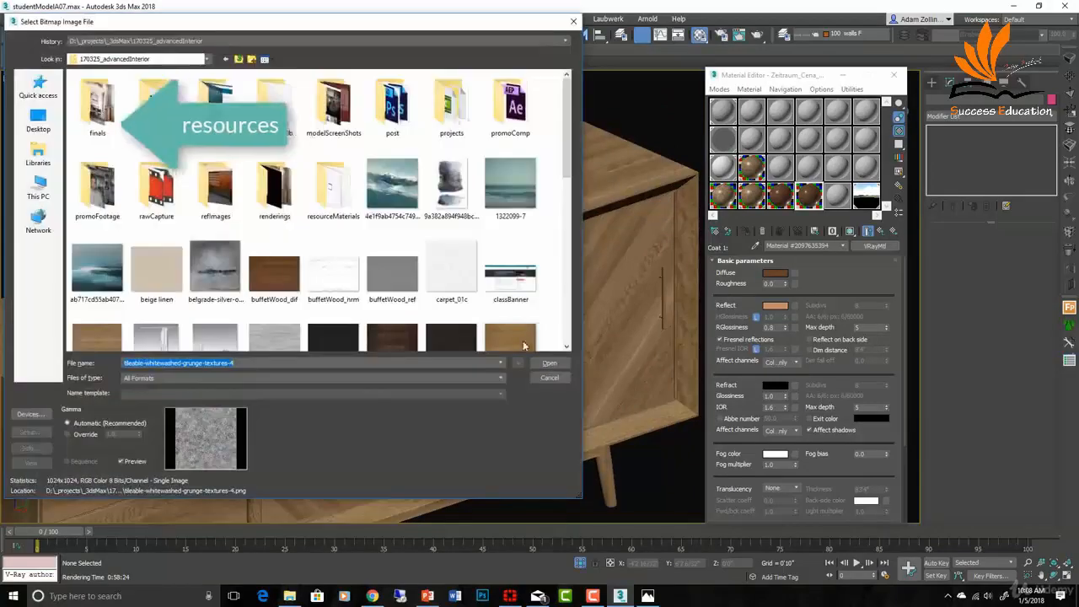
pyautogui.scroll(-5, 424, 239)
pyautogui.scroll(-3, 425, 238)
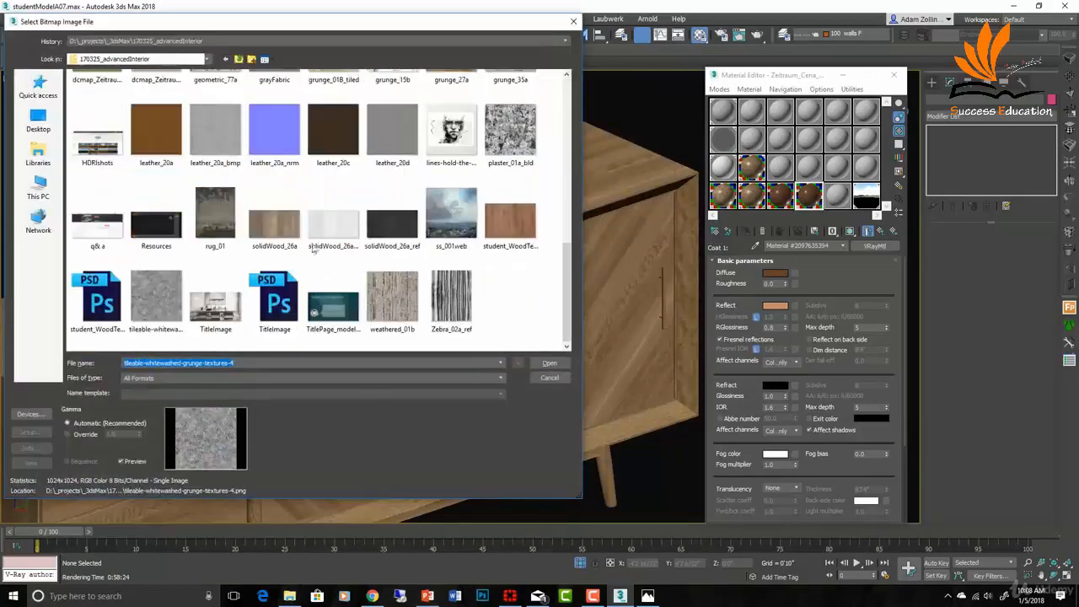
pyautogui.doubleClick(158, 310)
# Step: View the grunge bitmap's image, close it, and turn off real-world scale for the map
pyautogui.click(870, 429)
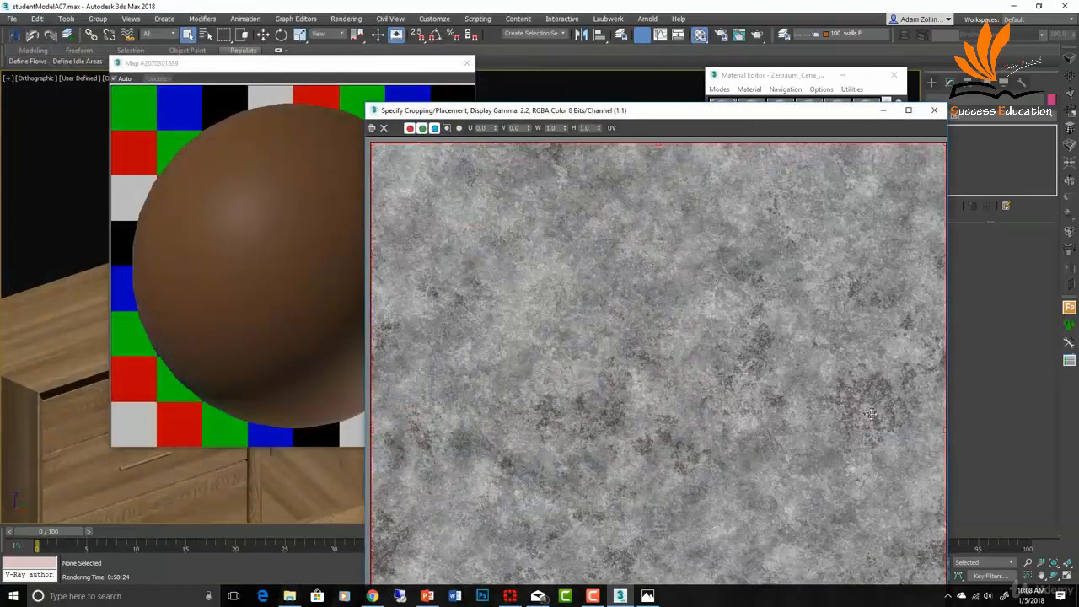
pyautogui.moveTo(662, 112); pyautogui.dragTo(603, 19)
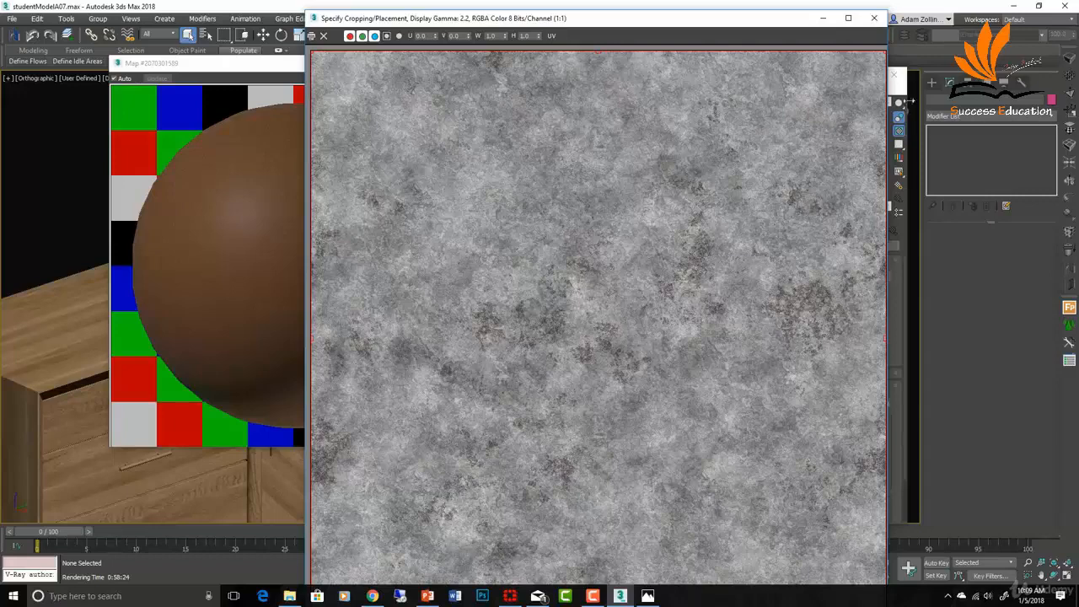
pyautogui.click(875, 21)
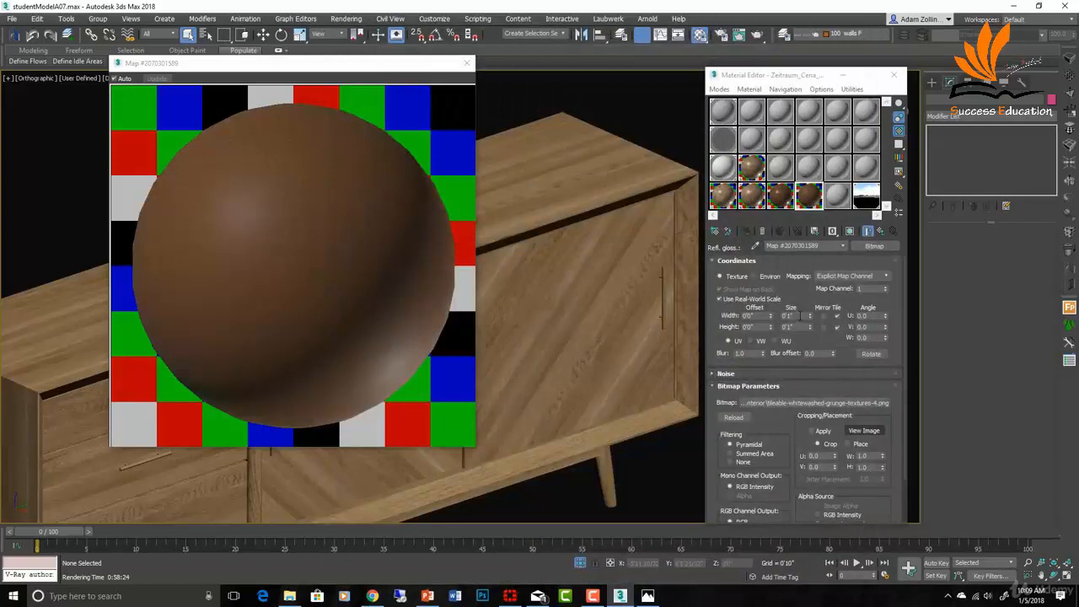
pyautogui.click(720, 300)
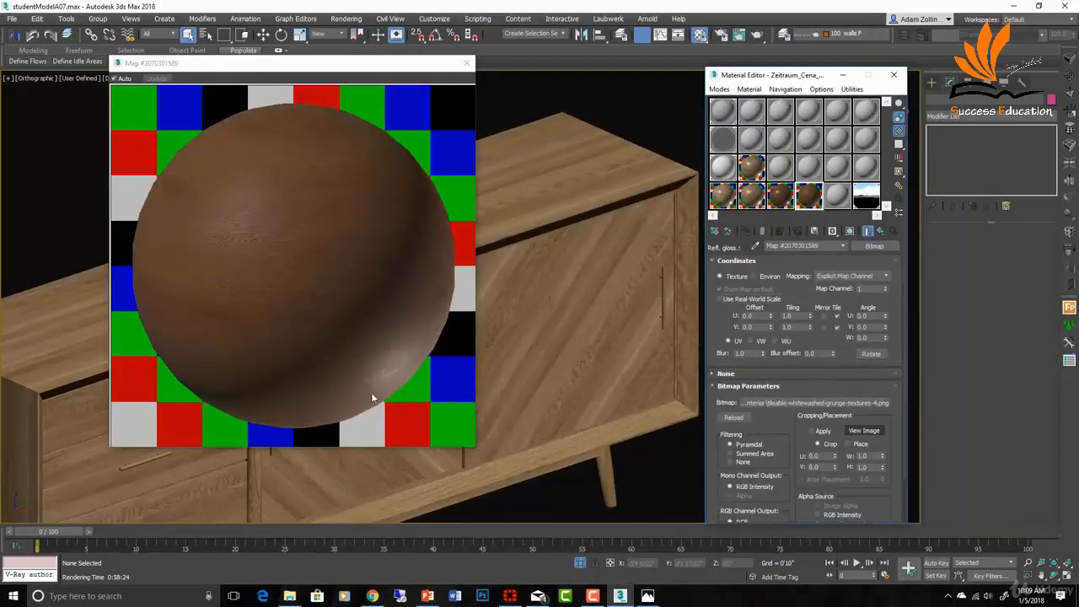
# Step: Expand the coat's Maps list, reopen the reflection glossiness map and examine the light and dark areas of its bitmap
pyautogui.click(881, 232)
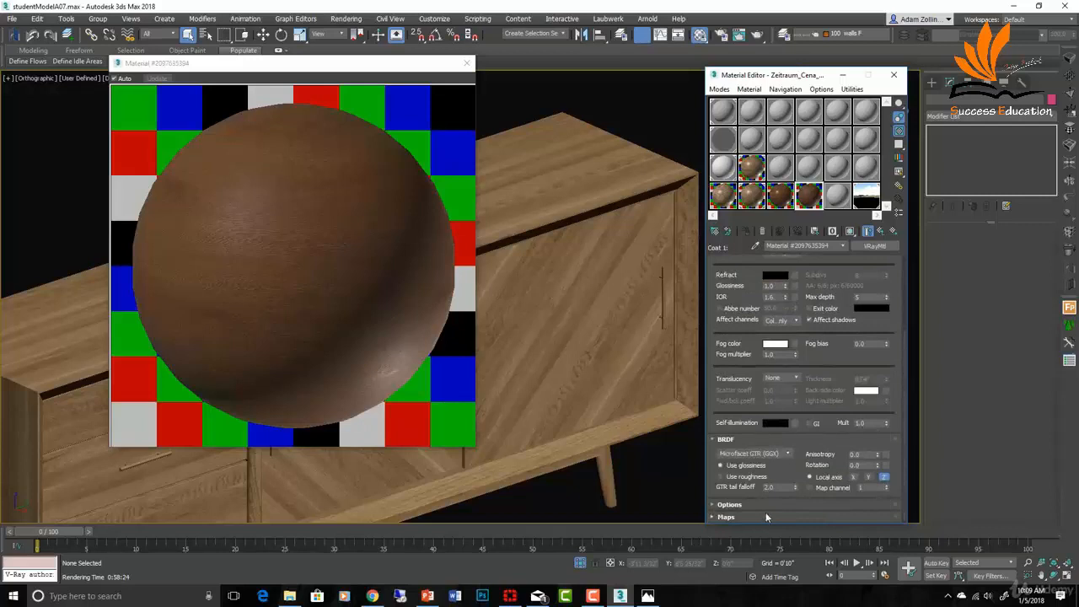
pyautogui.click(766, 513)
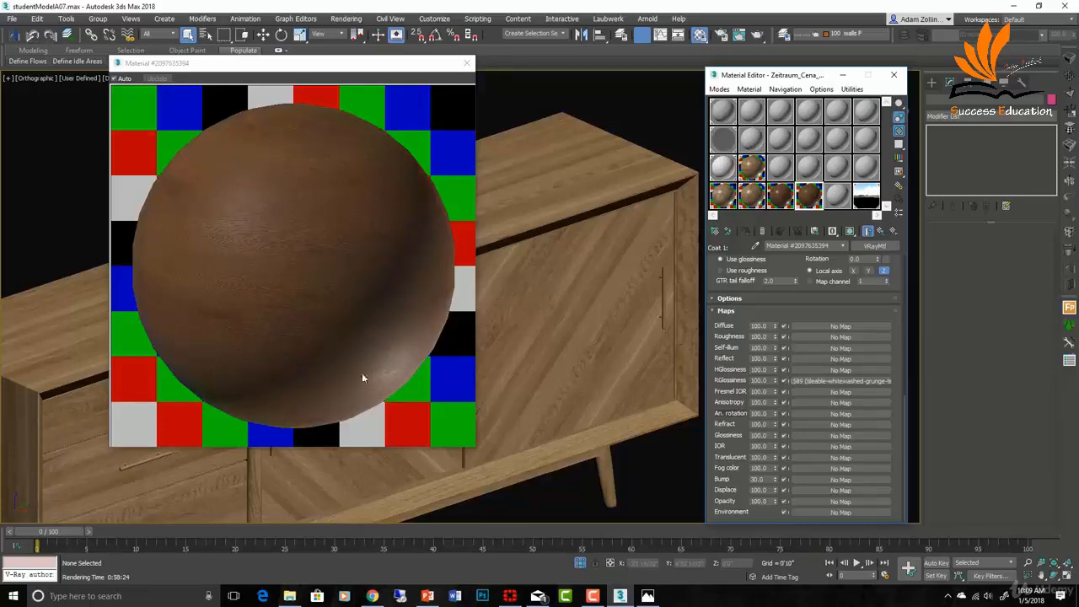
pyautogui.click(841, 381)
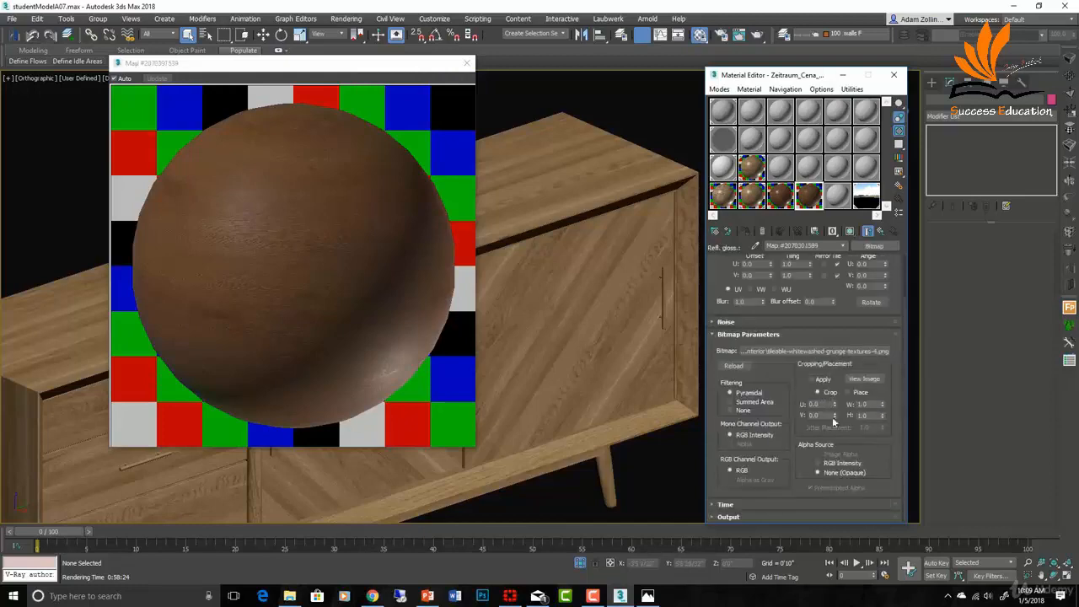
pyautogui.click(863, 379)
pyautogui.click(652, 32)
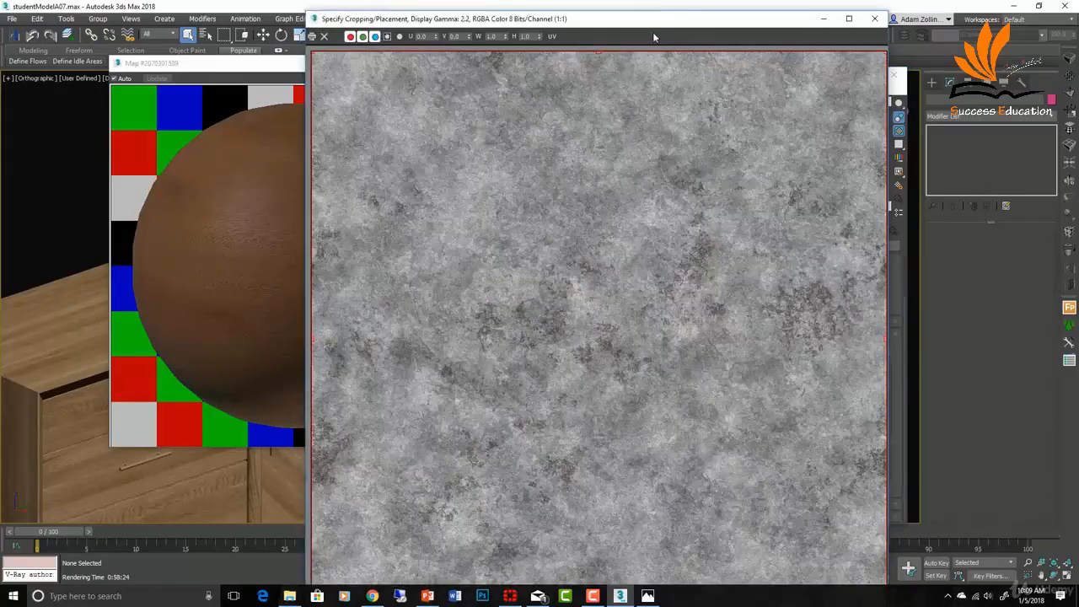
pyautogui.click(875, 17)
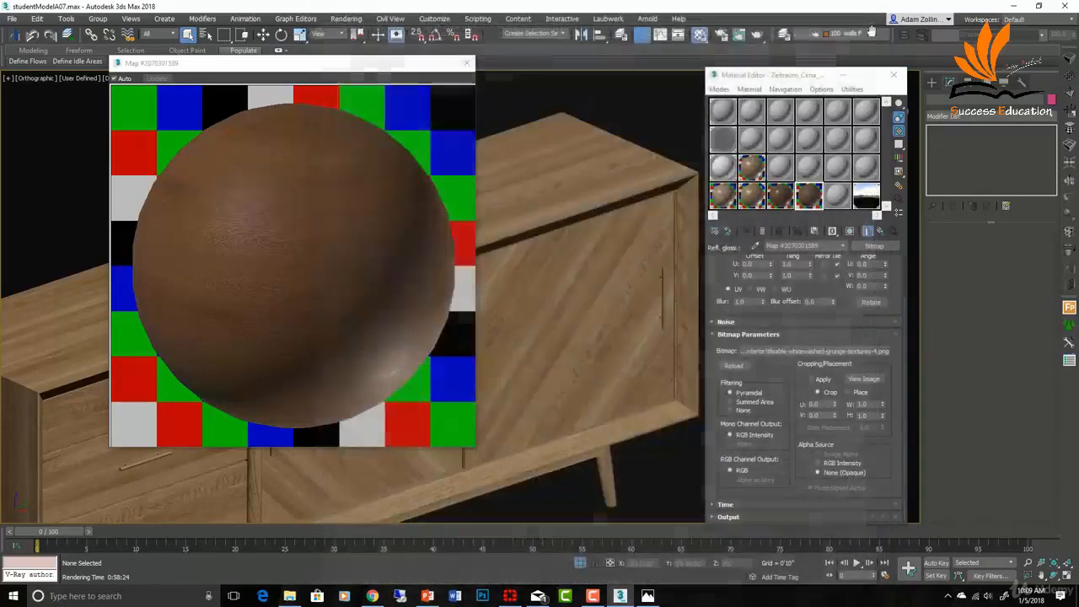
# Step: Return to the coat material and set the RGlossiness map amount to 20
pyautogui.click(881, 233)
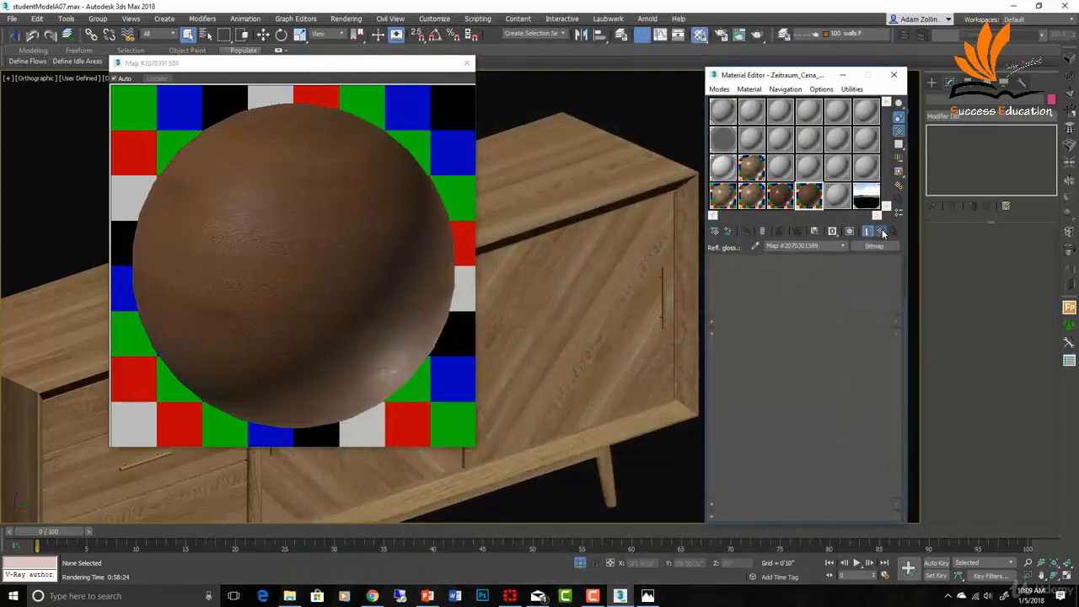
pyautogui.scroll(-5, 827, 395)
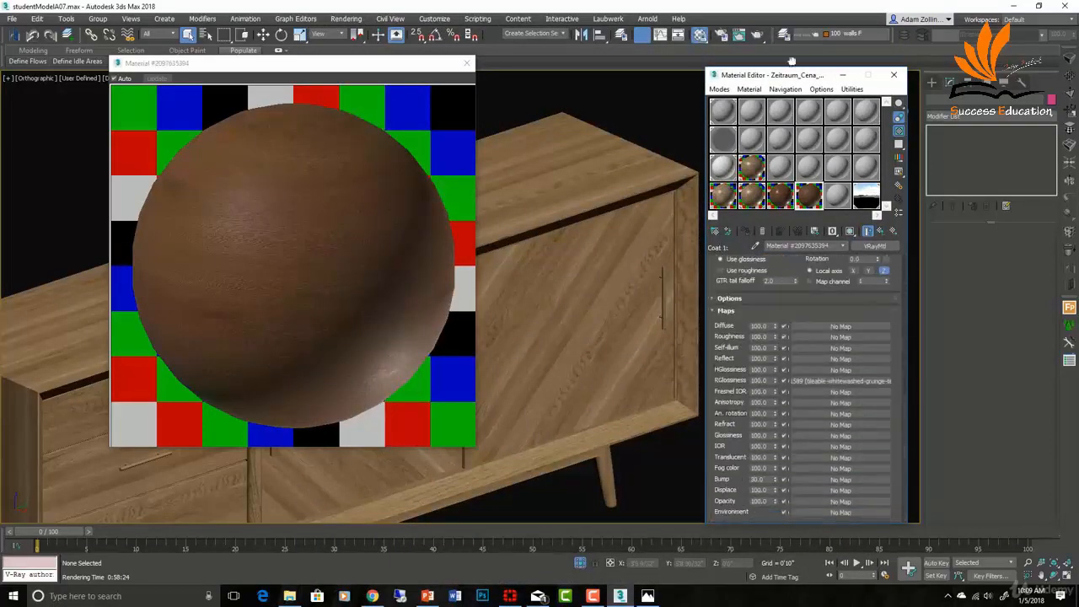
pyautogui.doubleClick(759, 380)
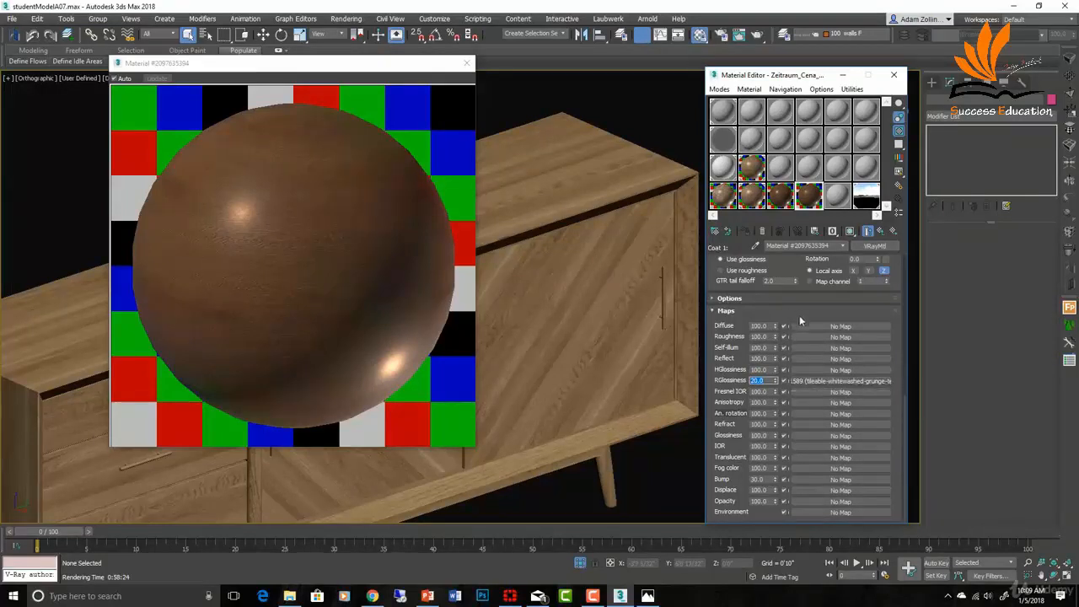
# Step: Set the coat's base reflection glossiness to 1.0
pyautogui.scroll(5, 793, 312)
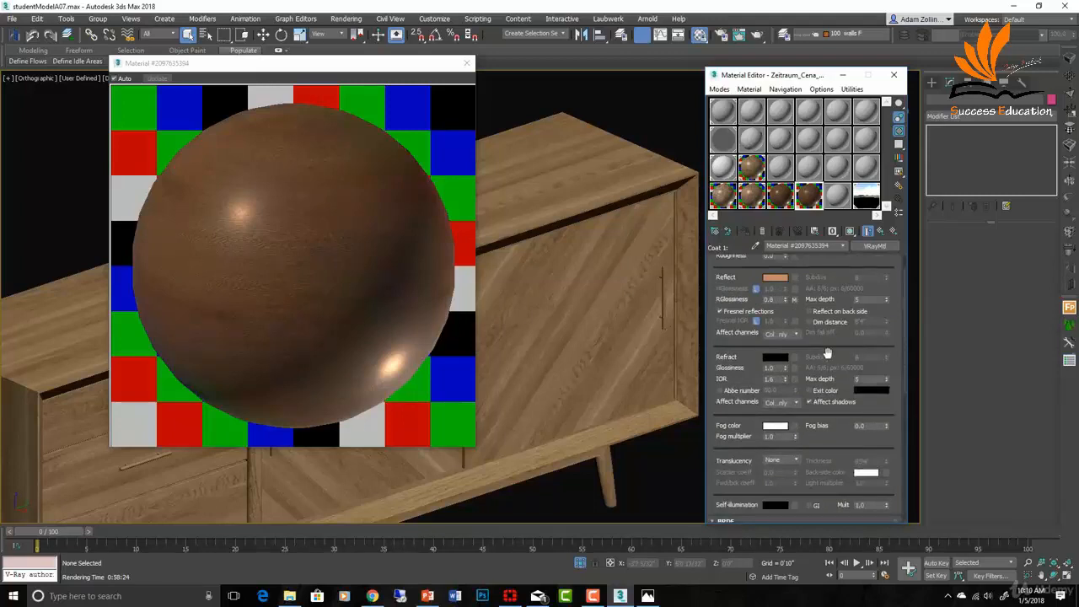
pyautogui.moveTo(827, 347); pyautogui.dragTo(797, 18)
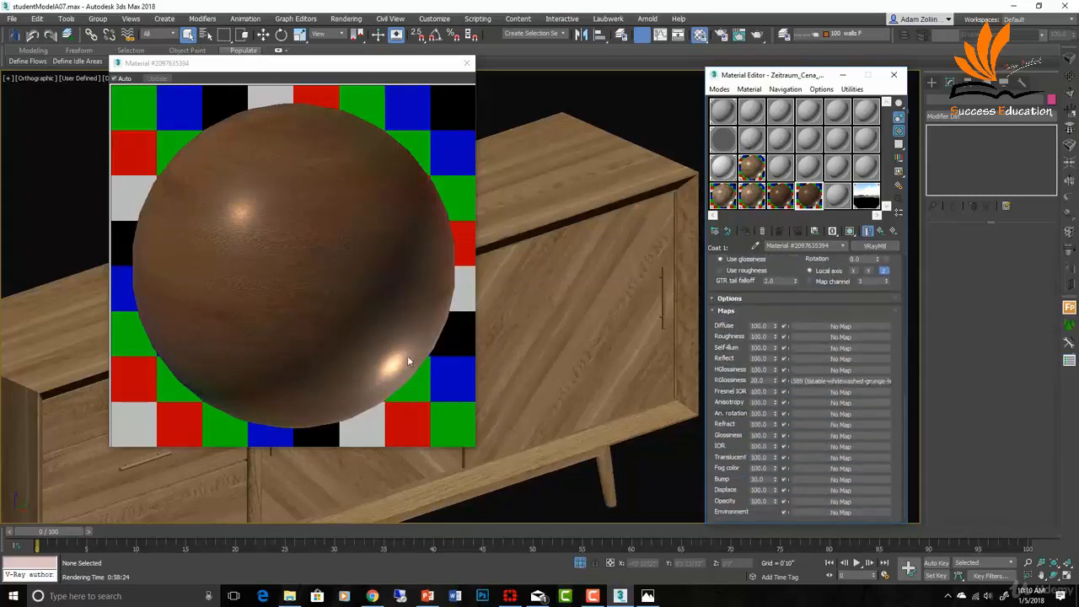
pyautogui.moveTo(801, 304); pyautogui.dragTo(817, 604)
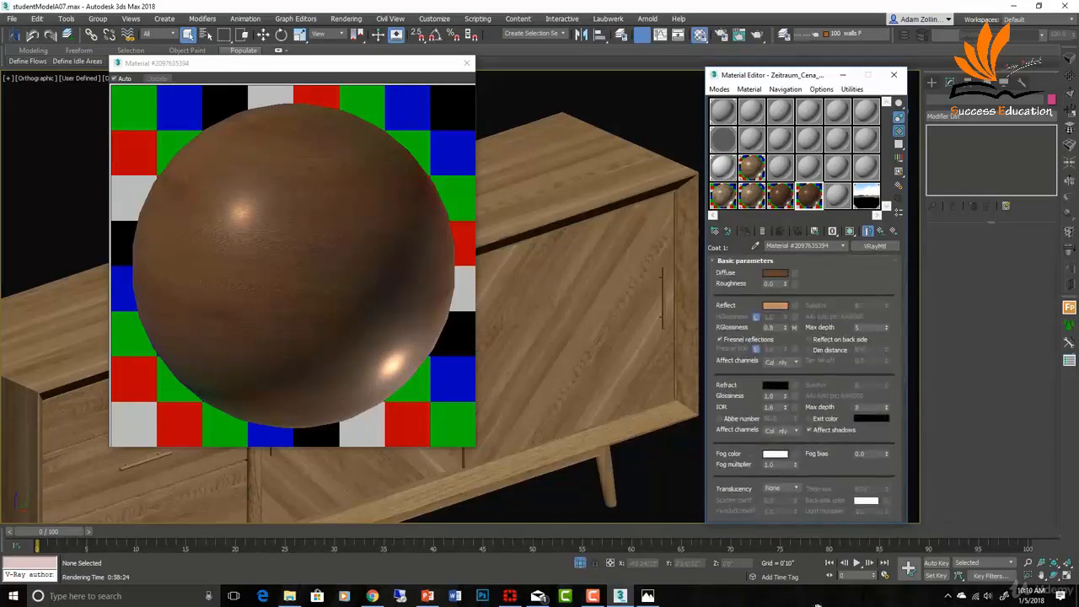
pyautogui.doubleClick(771, 327)
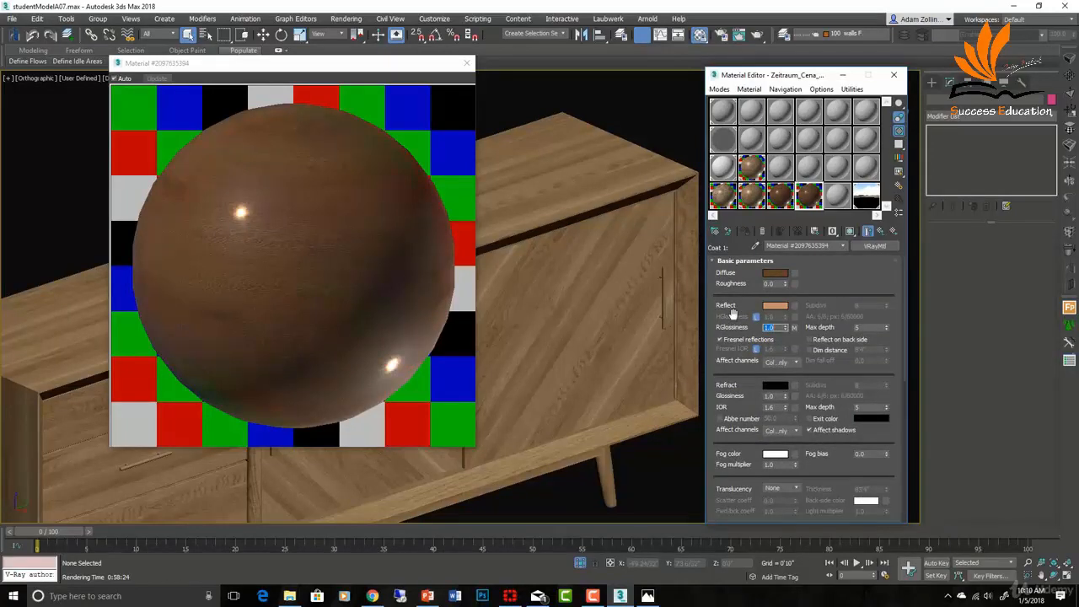
# Step: Set the coat's RGlossiness map amount to 30 and review it against the base glossiness parameters
pyautogui.moveTo(833, 291); pyautogui.dragTo(834, 34)
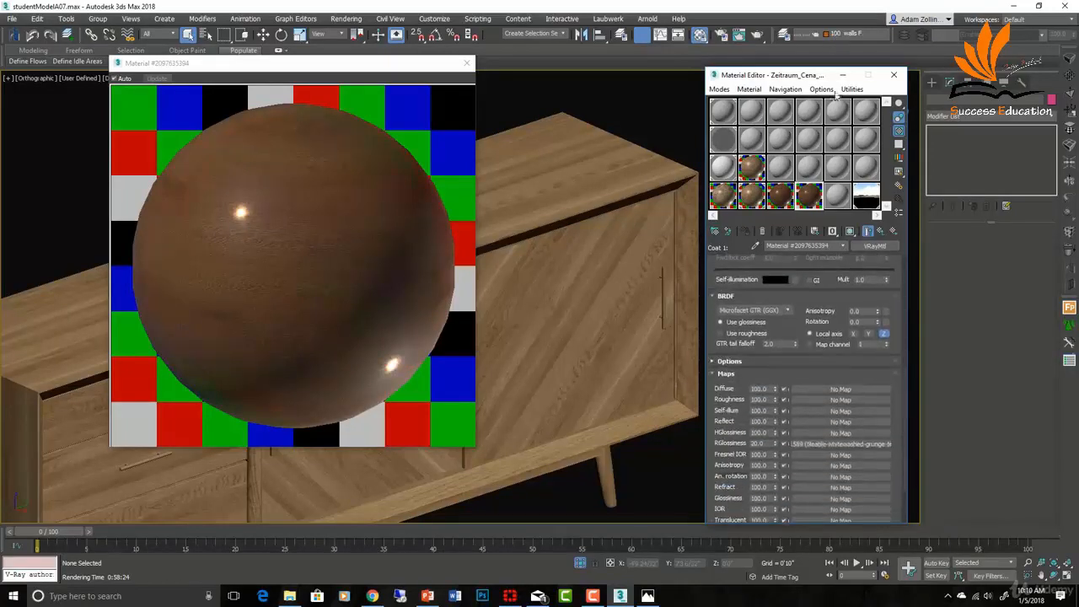
pyautogui.doubleClick(759, 444)
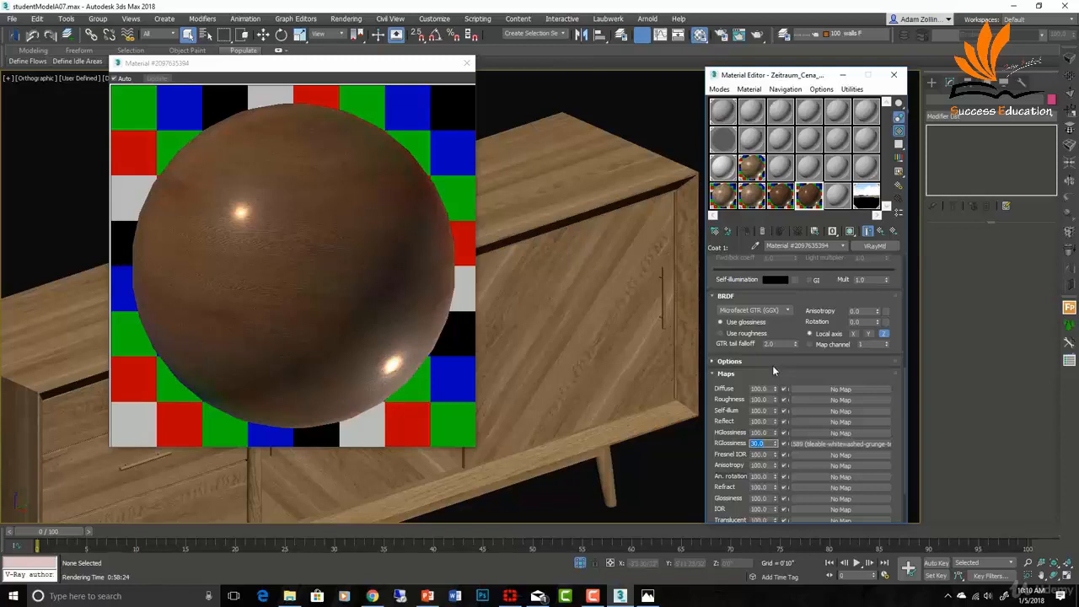
pyautogui.scroll(5, 798, 336)
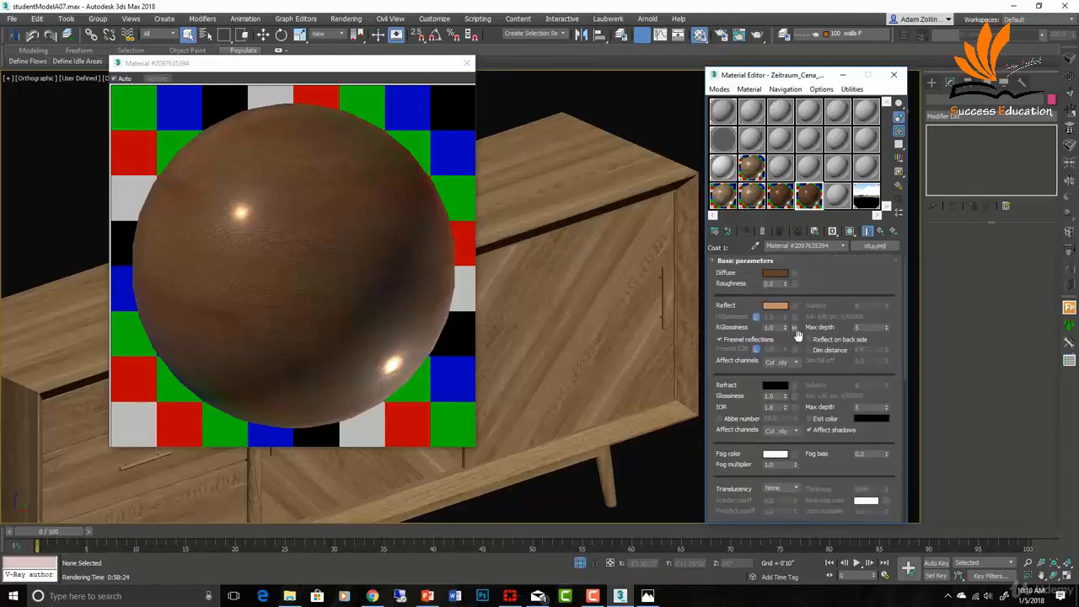
# Step: Assign a VRayDirt map to the coat's Reflect map slot, look over its parameters and return to the coat material
pyautogui.scroll(-5, 798, 337)
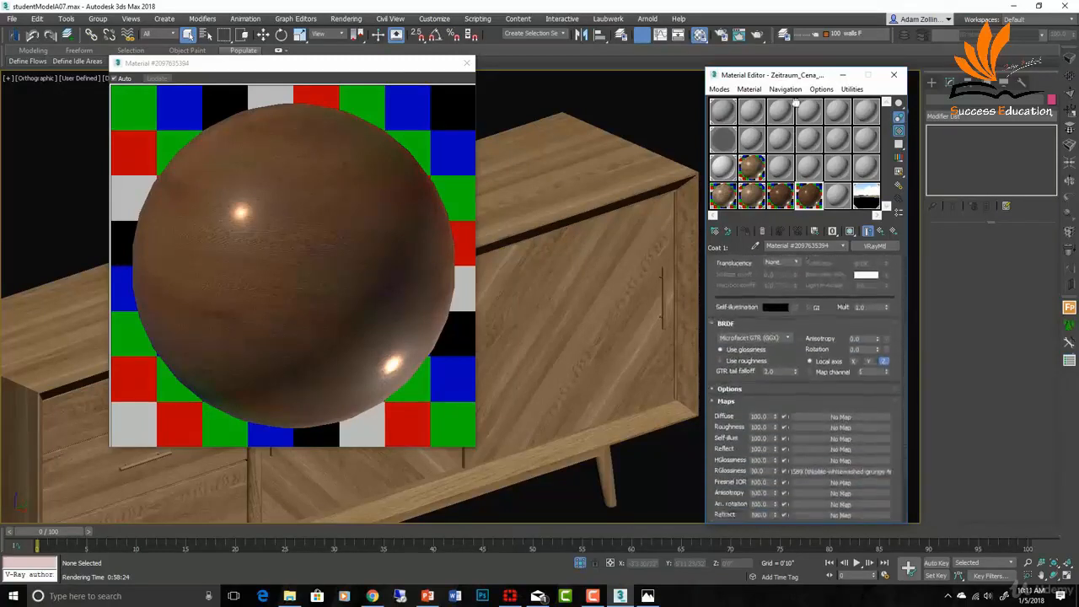
pyautogui.scroll(-2, 798, 337)
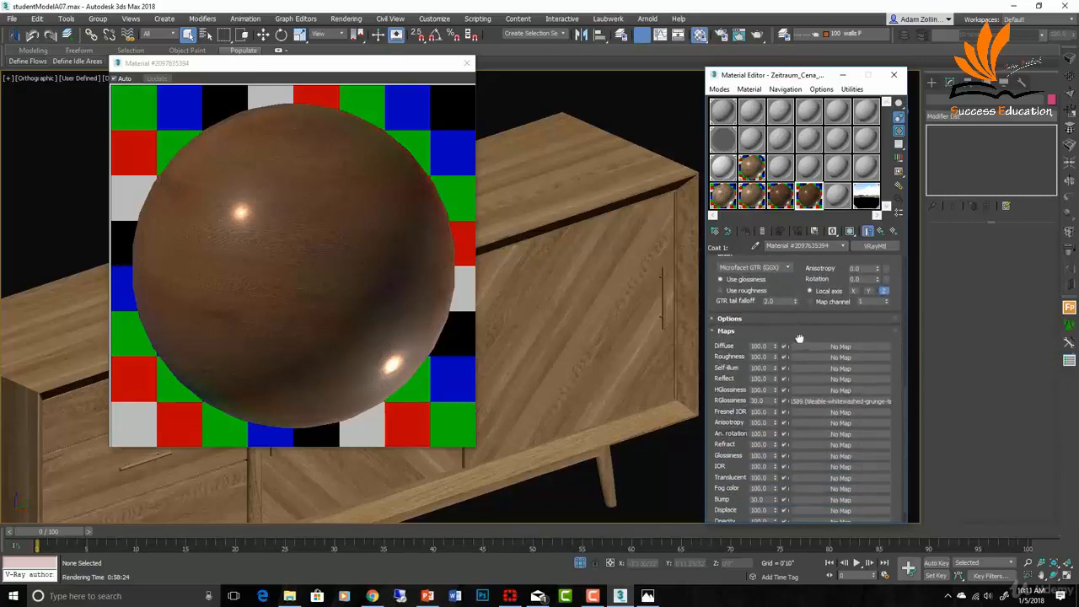
pyautogui.scroll(-1, 799, 320)
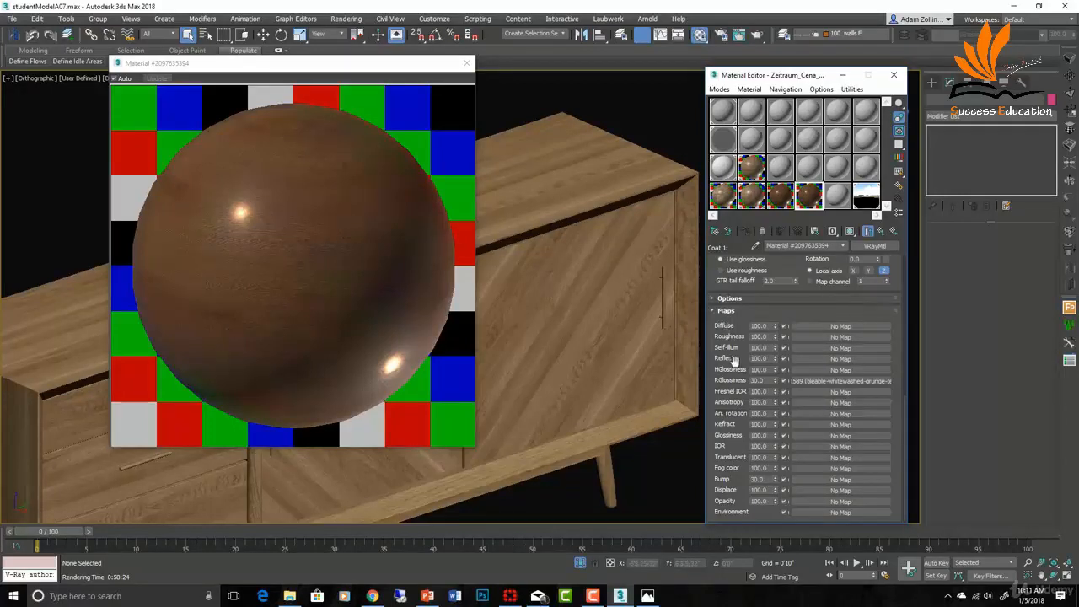
pyautogui.click(841, 358)
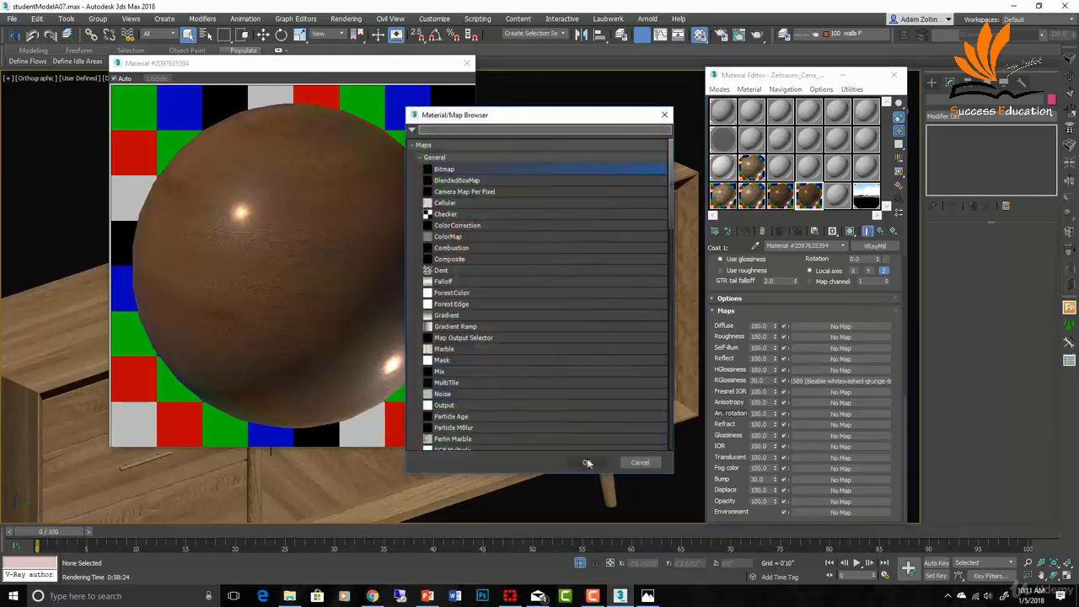
pyautogui.scroll(-6, 536, 328)
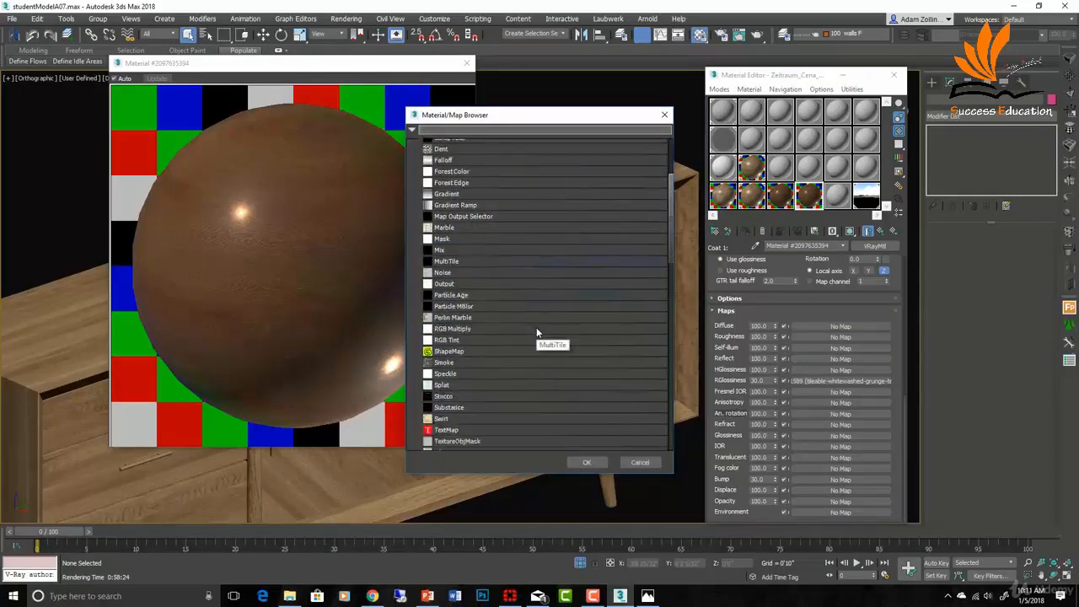
pyautogui.scroll(-3, 511, 342)
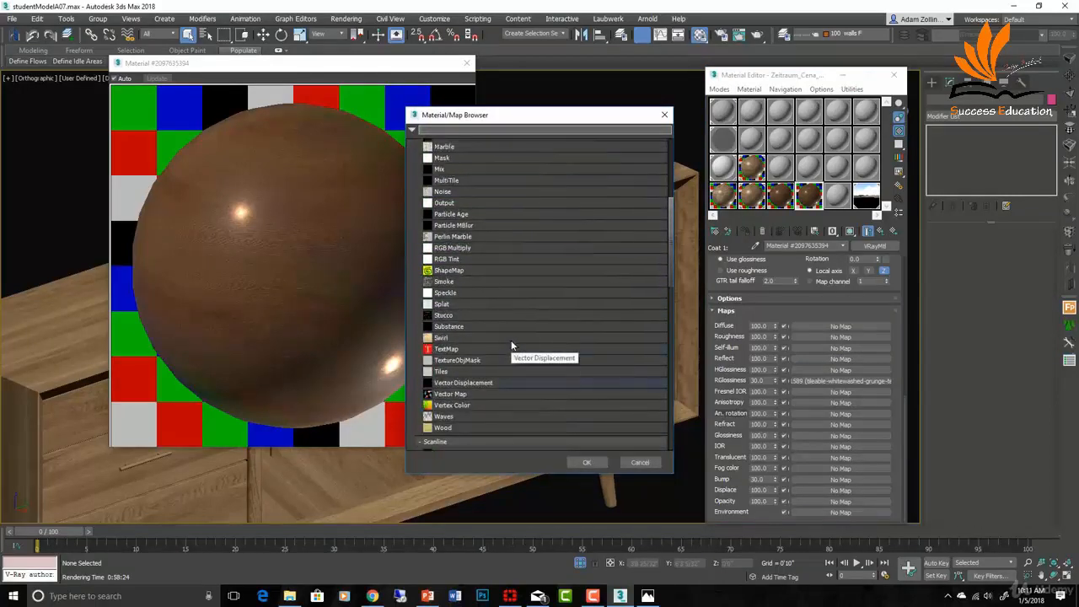
pyautogui.scroll(-2, 511, 346)
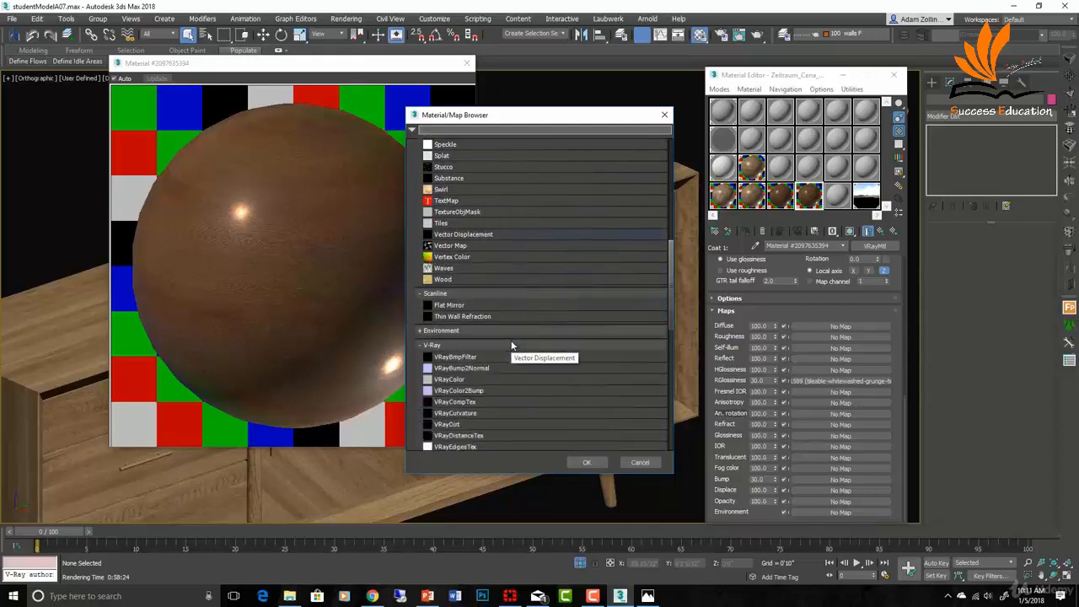
pyautogui.click(590, 464)
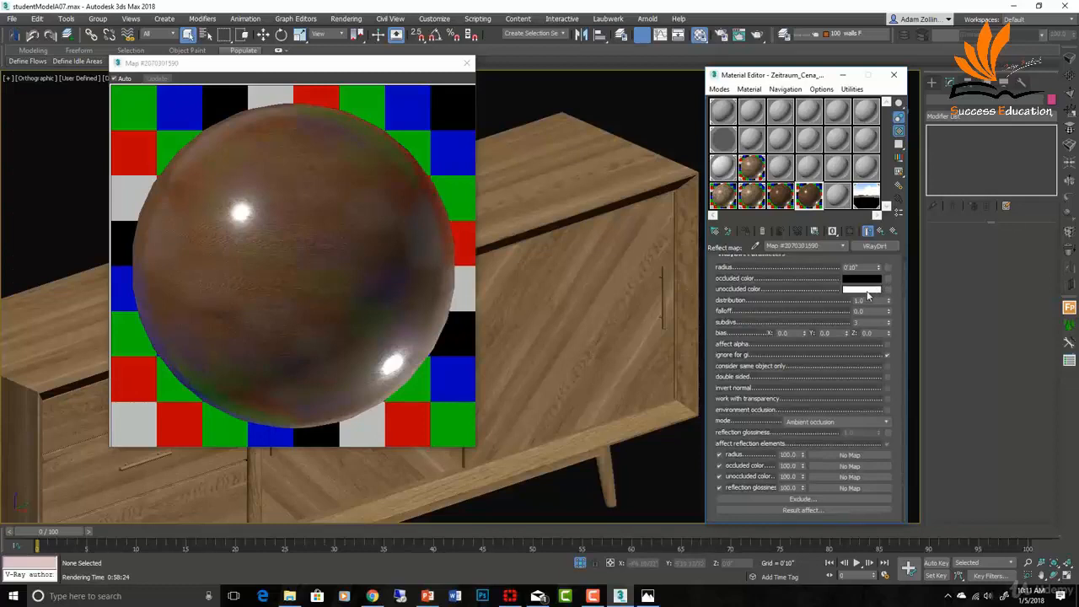
pyautogui.scroll(4, 679, 400)
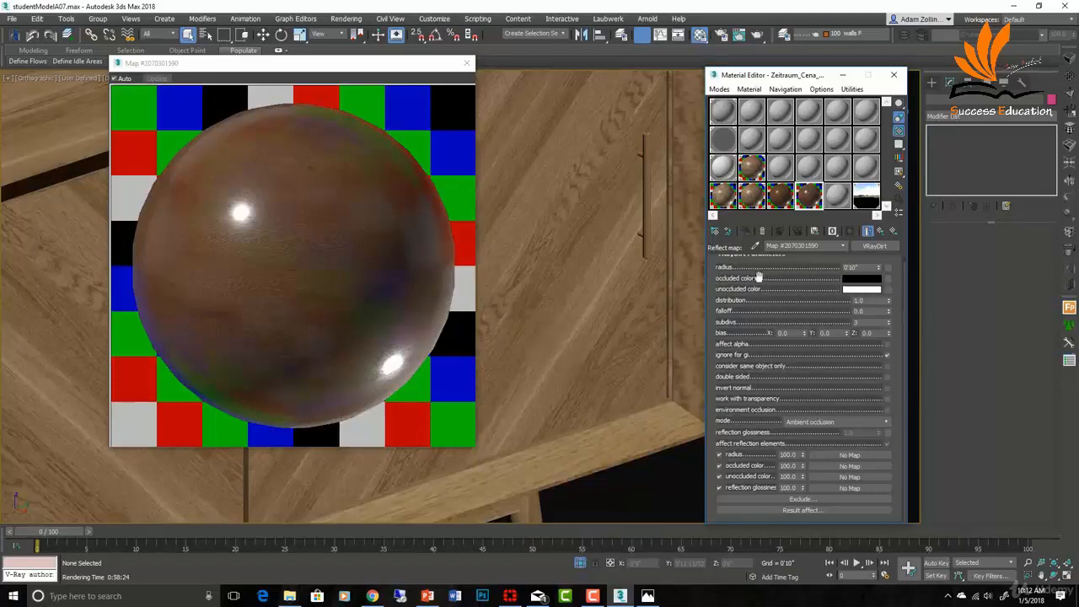
pyautogui.click(881, 230)
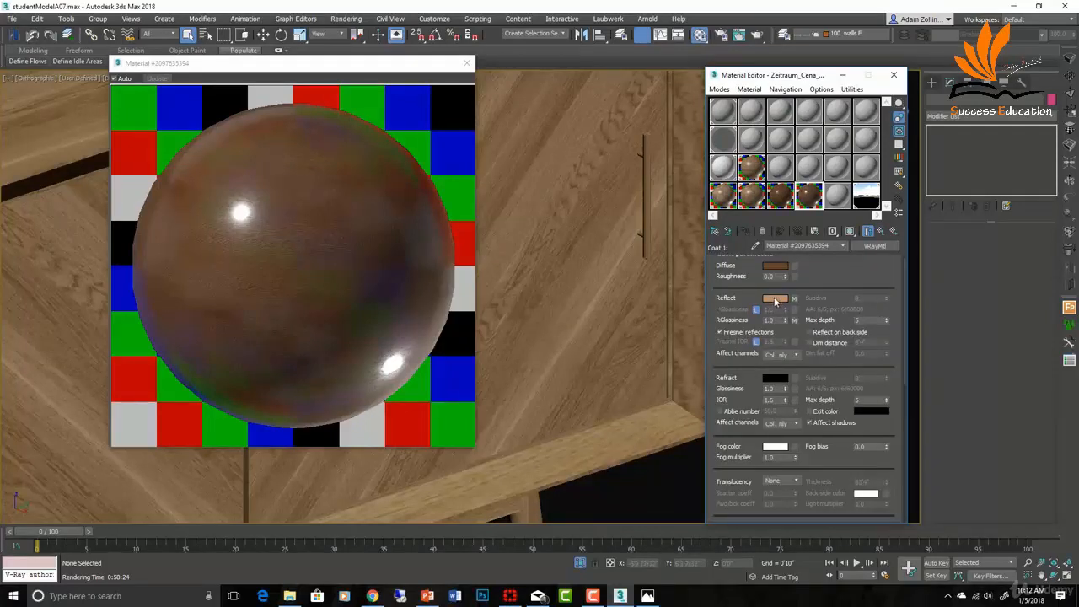
# Step: Copy the coat's reflect color into the unoccluded color of its VRayDirt reflection map
pyautogui.rightClick(776, 299)
pyautogui.click(793, 307)
pyautogui.click(794, 300)
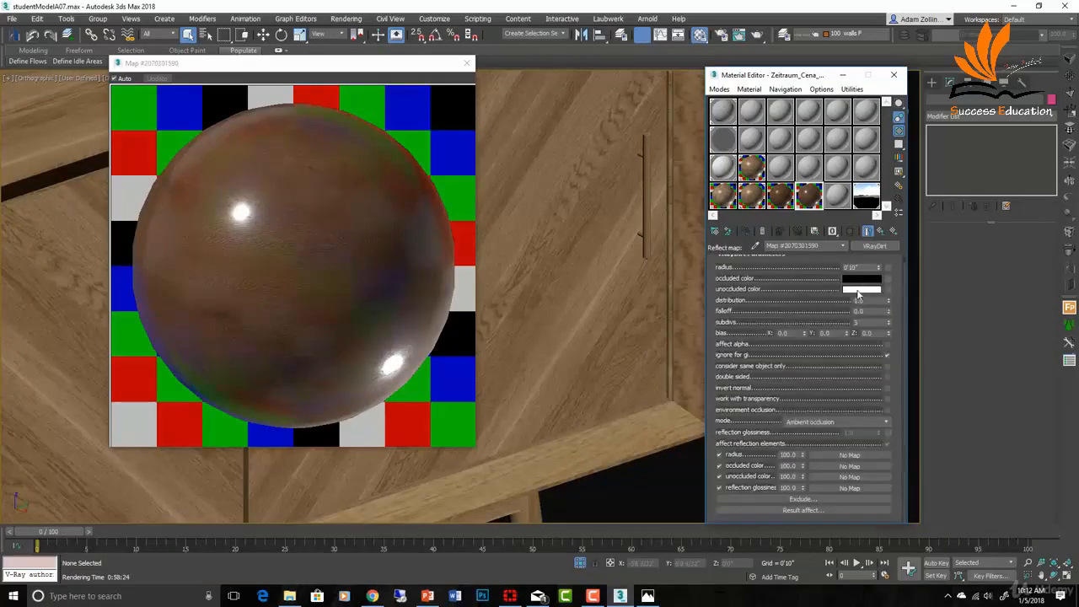
pyautogui.rightClick(859, 292)
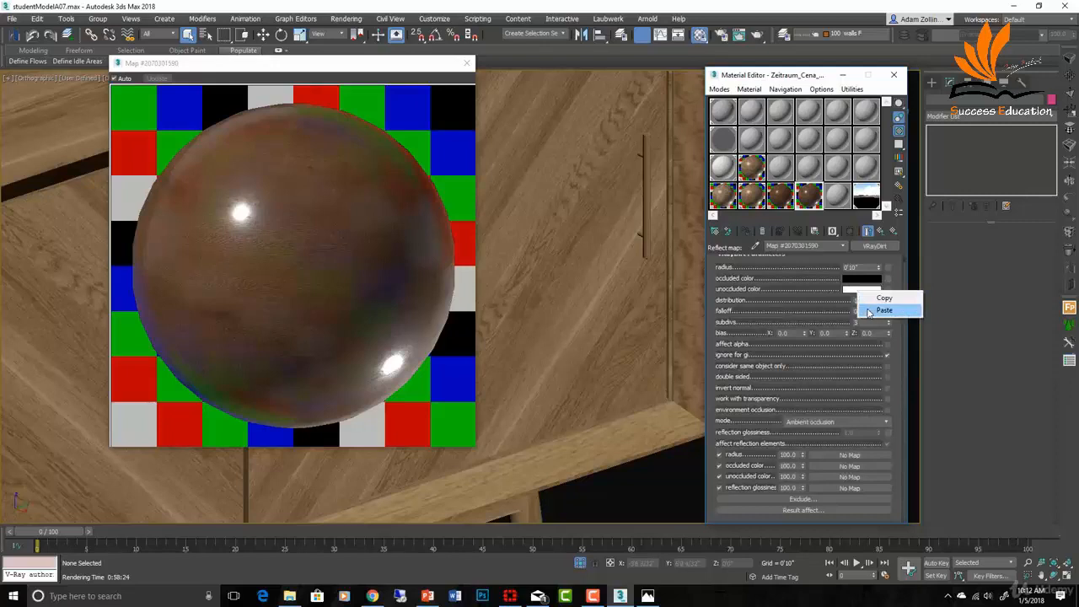
pyautogui.click(882, 310)
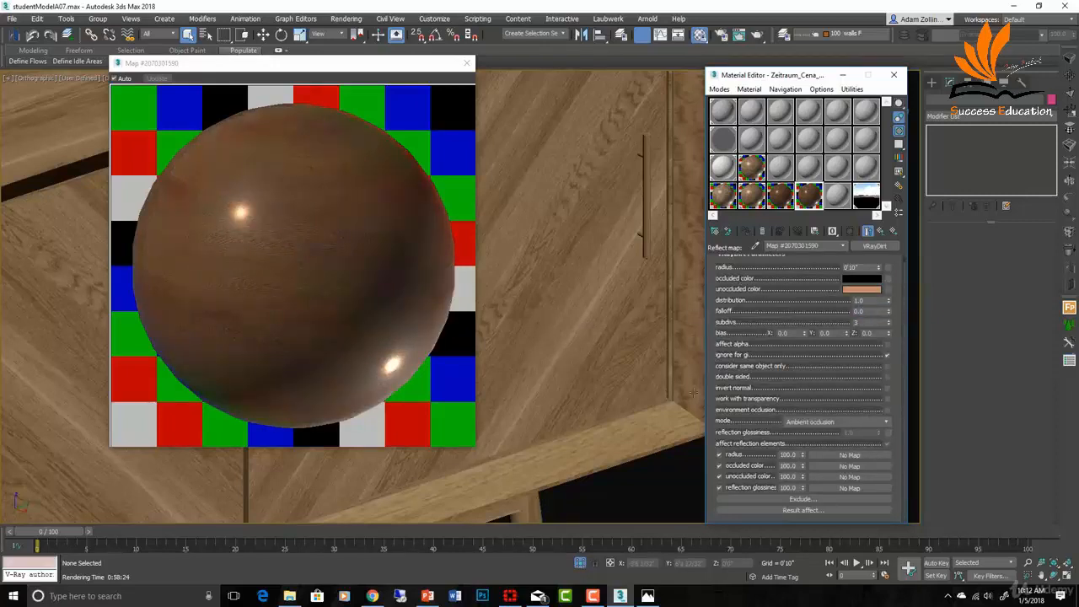
# Step: Brighten the VRayDirt map's unoccluded color by raising its Value to about 180
pyautogui.click(864, 289)
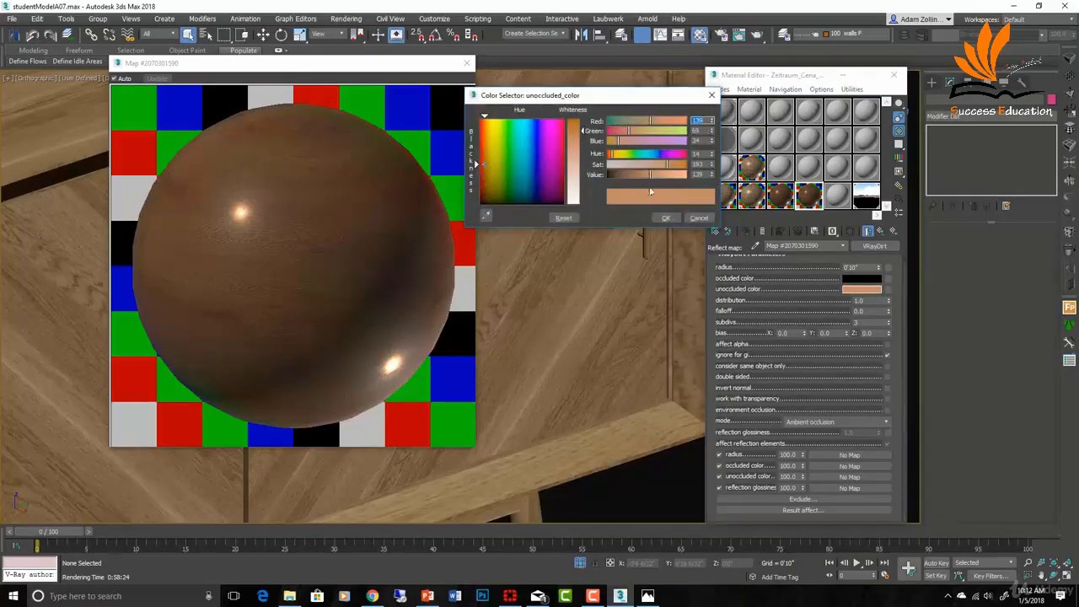
pyautogui.click(662, 174)
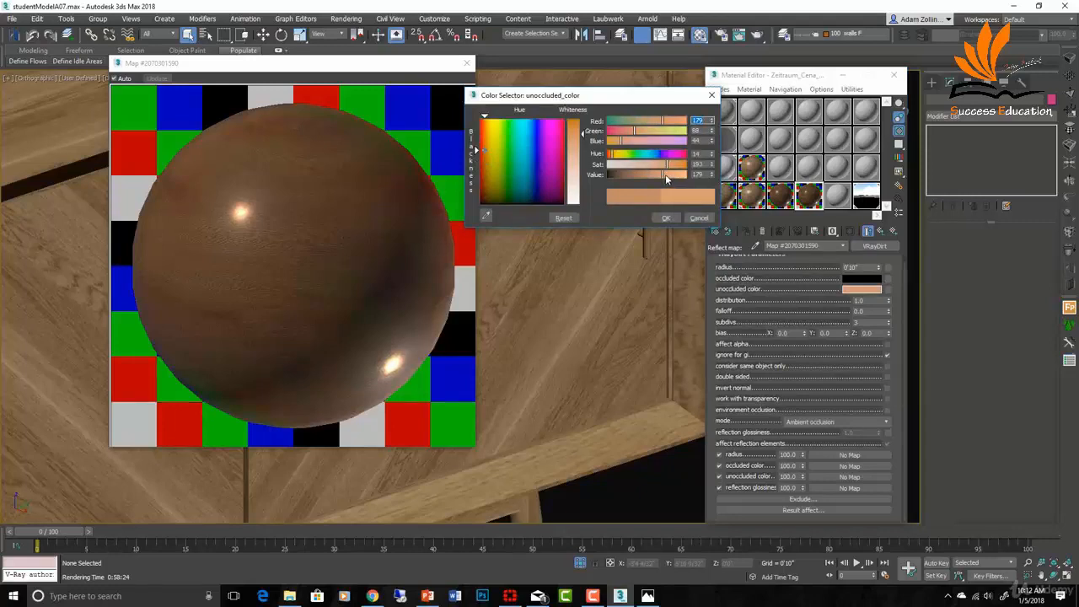
pyautogui.click(665, 174)
pyautogui.click(667, 218)
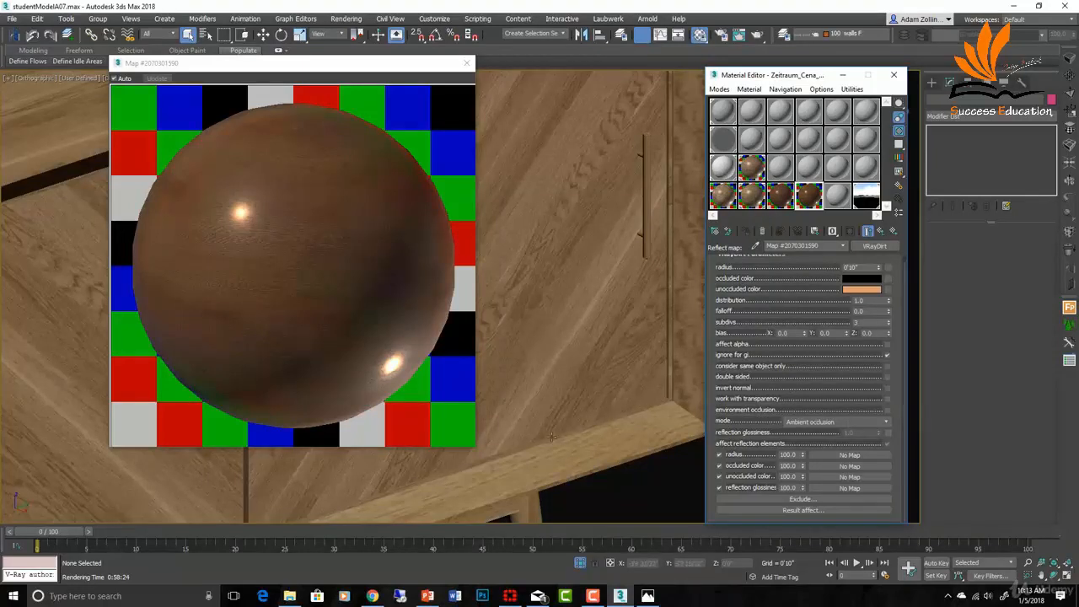
# Step: Return to the blend material, open its base material and rename the base consoleWood1
pyautogui.click(881, 231)
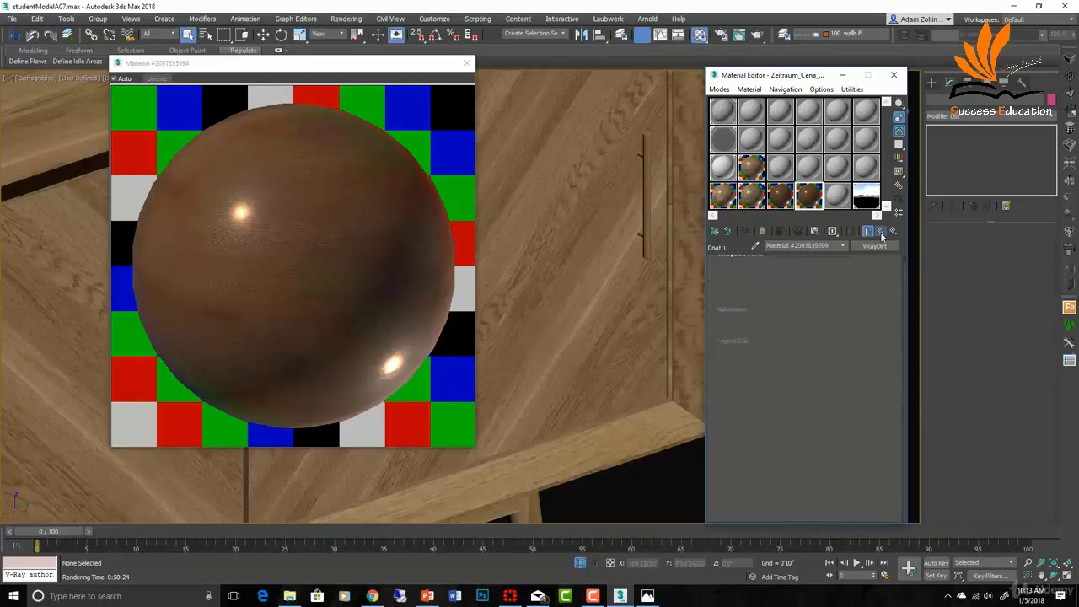
pyautogui.click(884, 233)
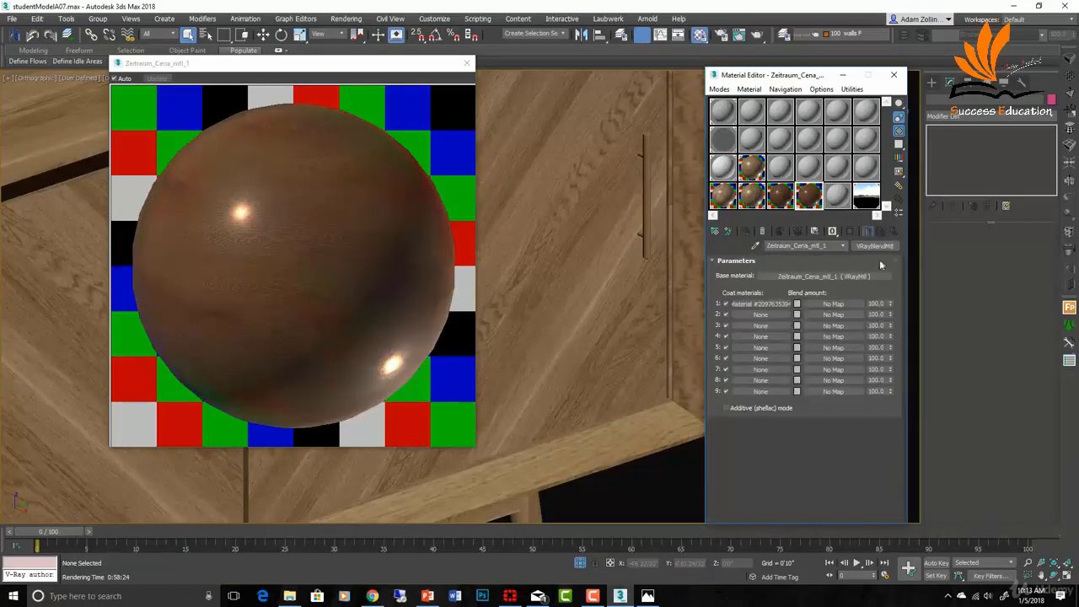
pyautogui.click(830, 278)
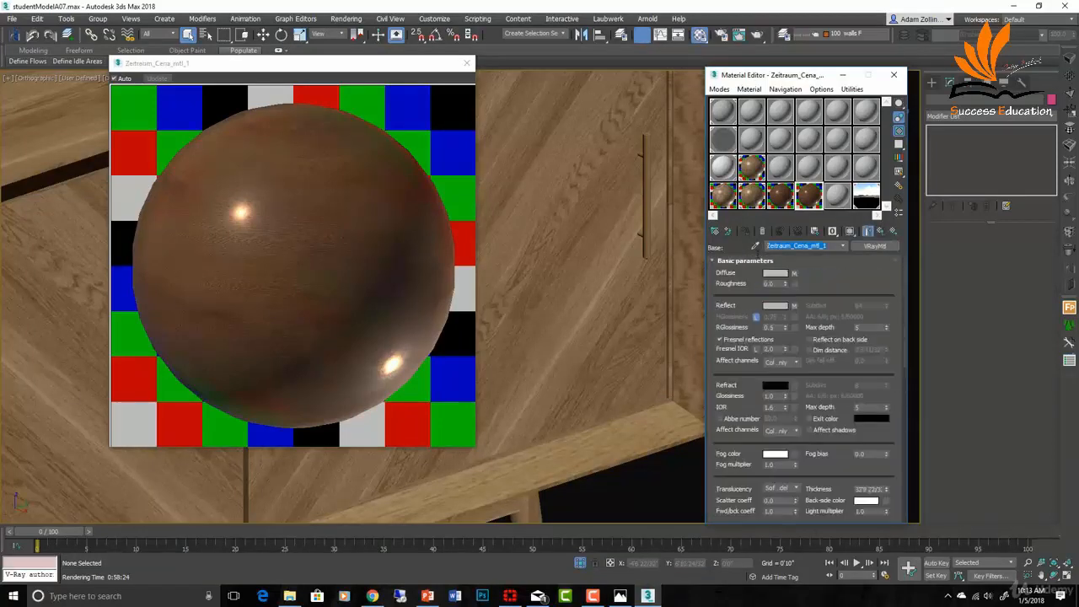
pyautogui.write('consoleWood1')
# Step: Replace the base material's diffuse bitmap with a VRayDirt map, keeping the old map as sub-map, and return to the base material
pyautogui.click(794, 274)
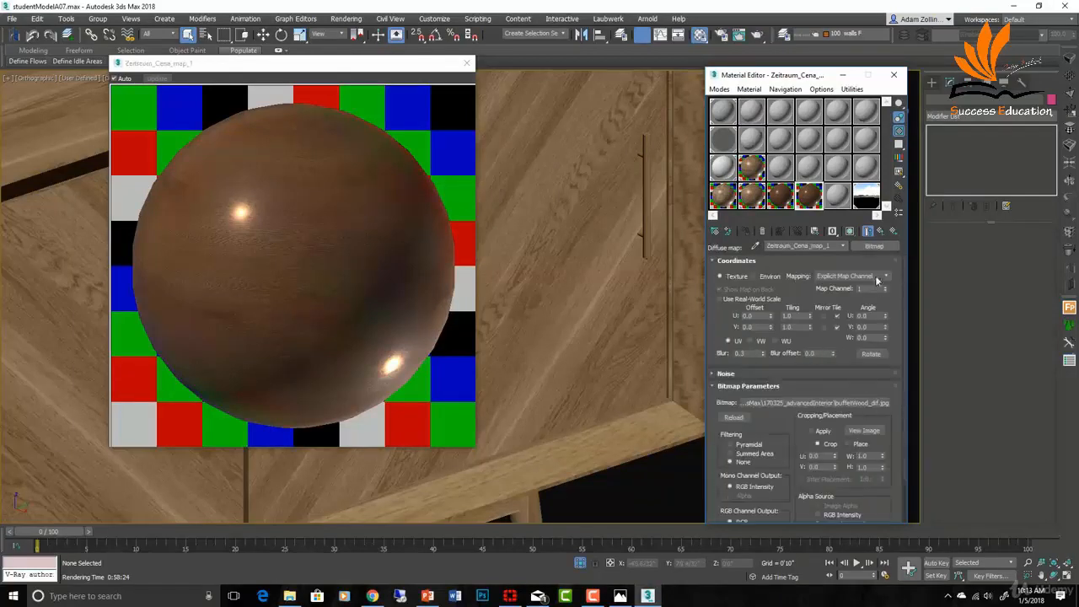
pyautogui.click(876, 246)
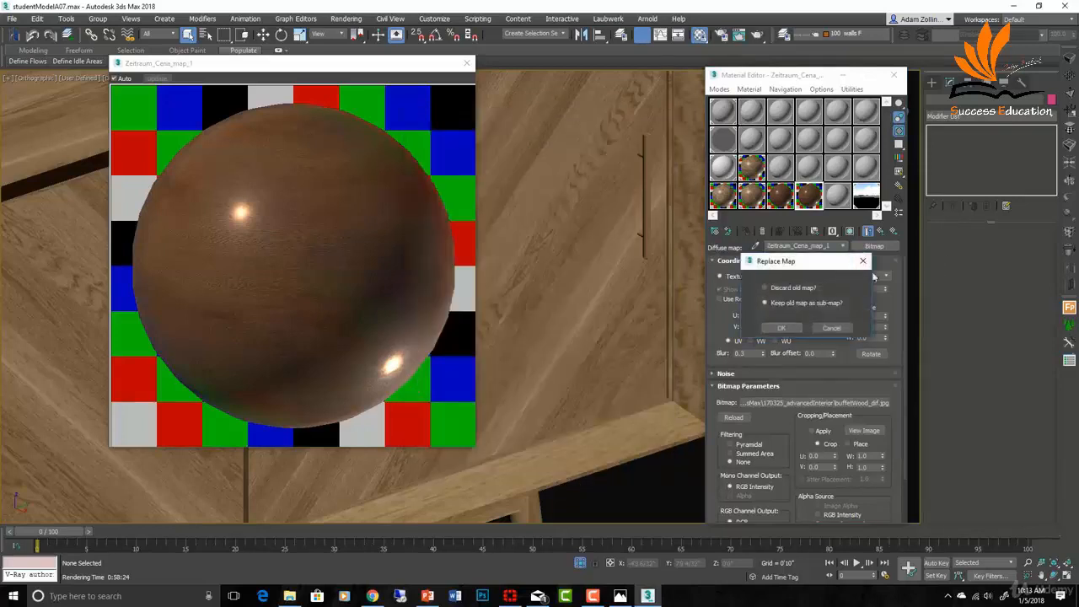
pyautogui.click(785, 328)
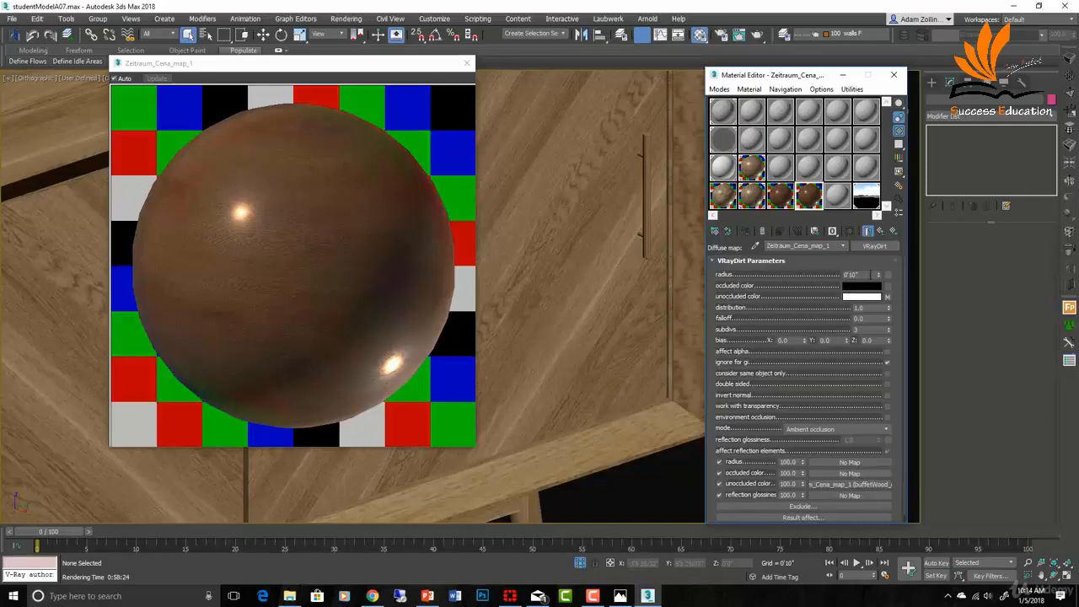
pyautogui.doubleClick(860, 275)
pyautogui.click(883, 234)
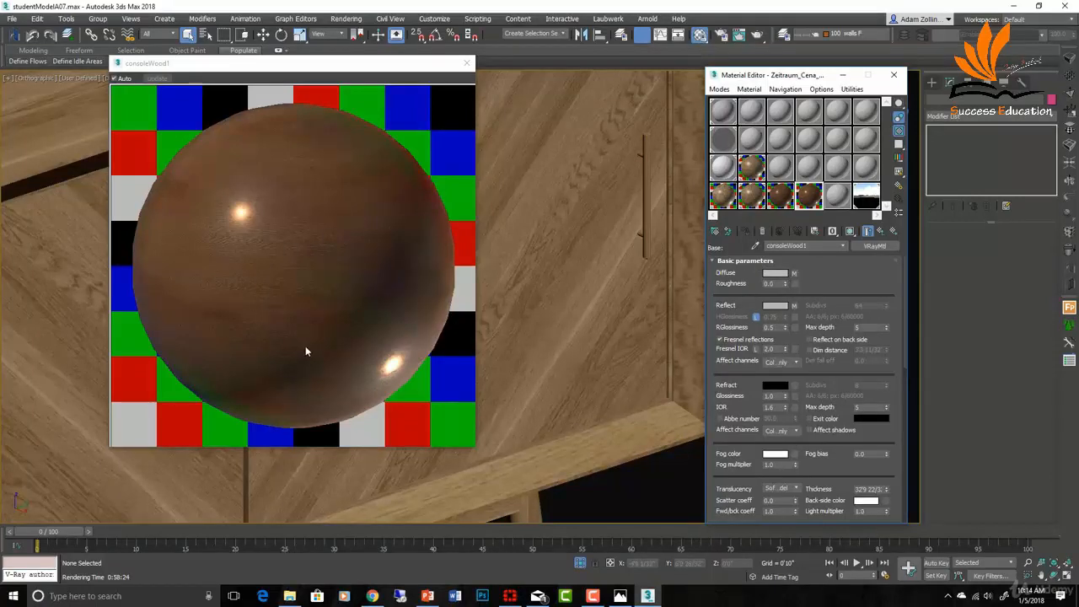
# Step: Compare the neighbouring dark wood sample in an enlarged preview beside the current one, close it and reselect the consoleWood1 sample
pyautogui.doubleClick(783, 199)
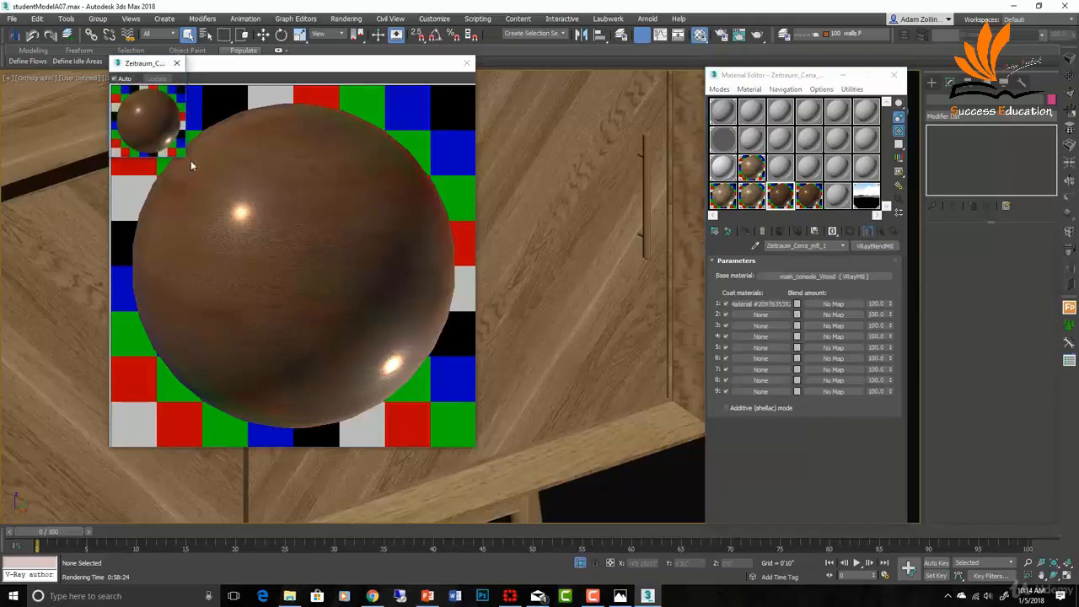
pyautogui.moveTo(185, 158); pyautogui.dragTo(365, 337)
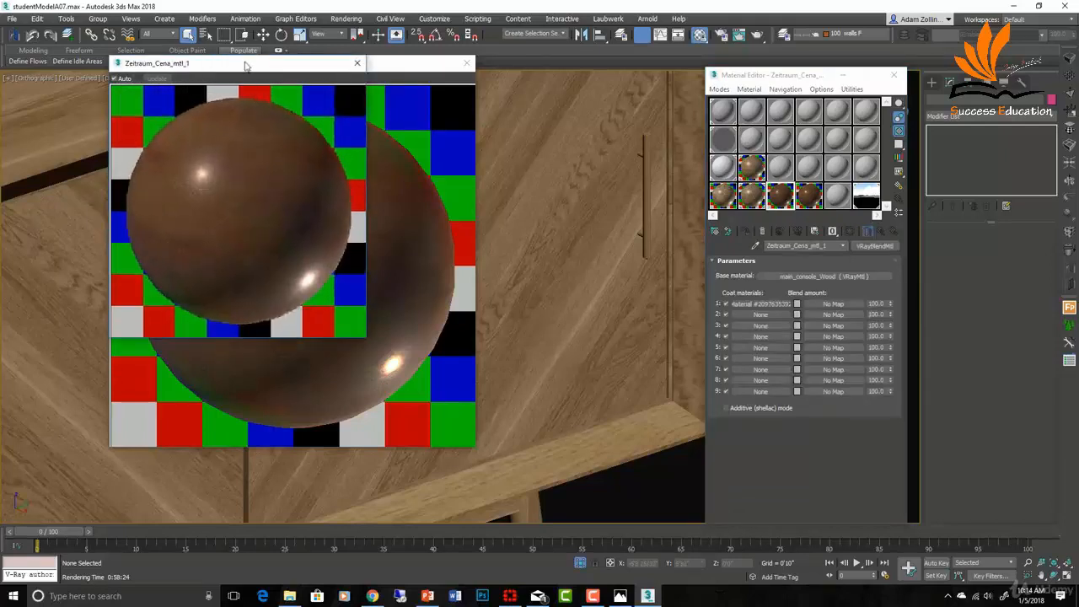
pyautogui.moveTo(246, 66); pyautogui.dragTo(575, 139)
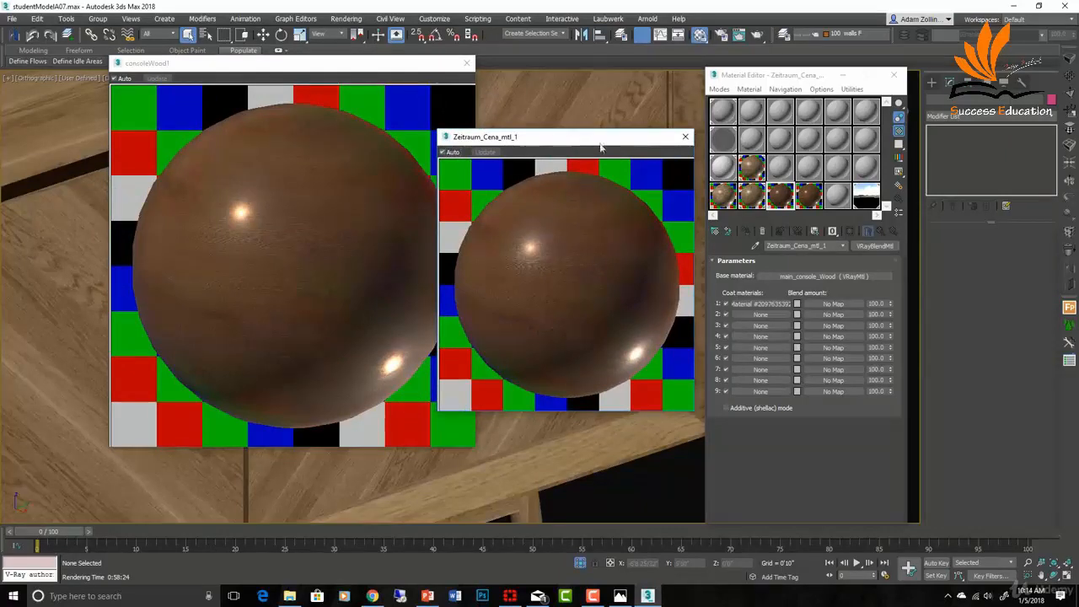
pyautogui.click(686, 137)
pyautogui.click(809, 195)
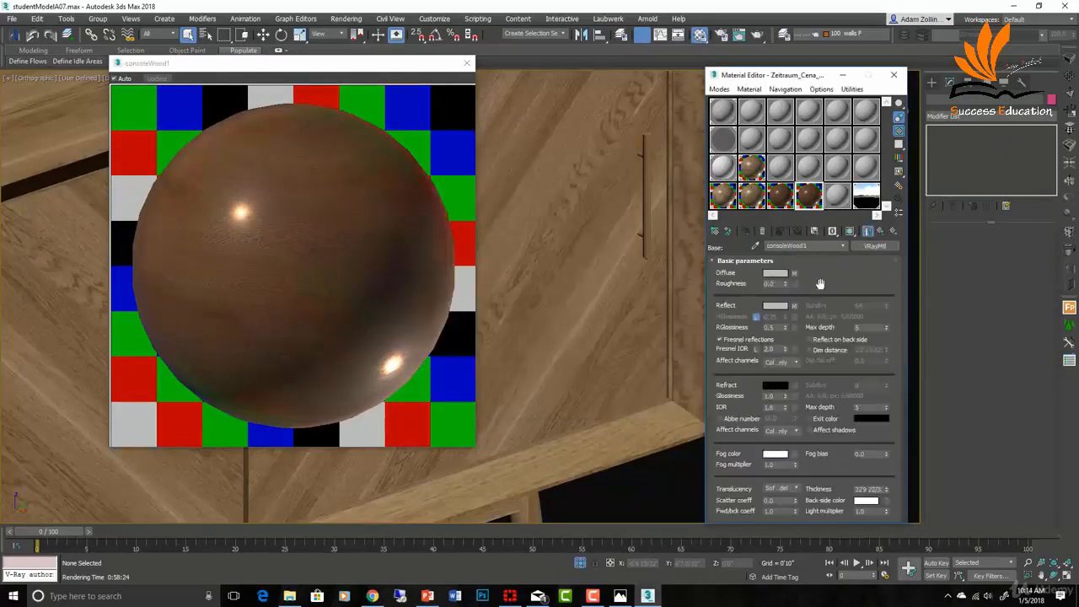
# Step: Examine the map slots of consoleWood1 and return to the blend material
pyautogui.click(819, 287)
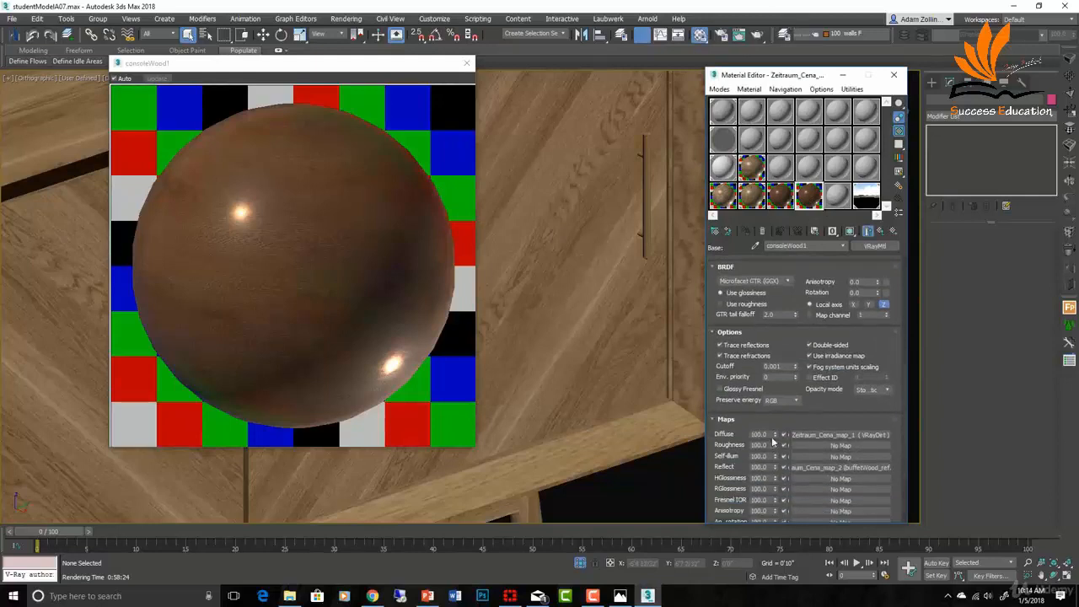
pyautogui.moveTo(773, 407); pyautogui.dragTo(766, 281)
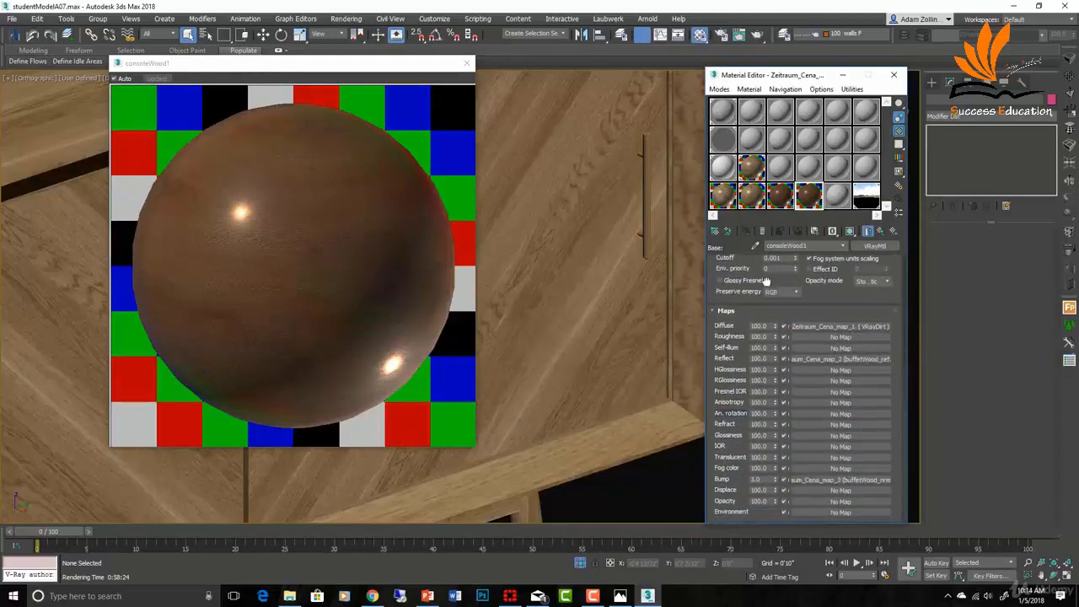
pyautogui.click(881, 231)
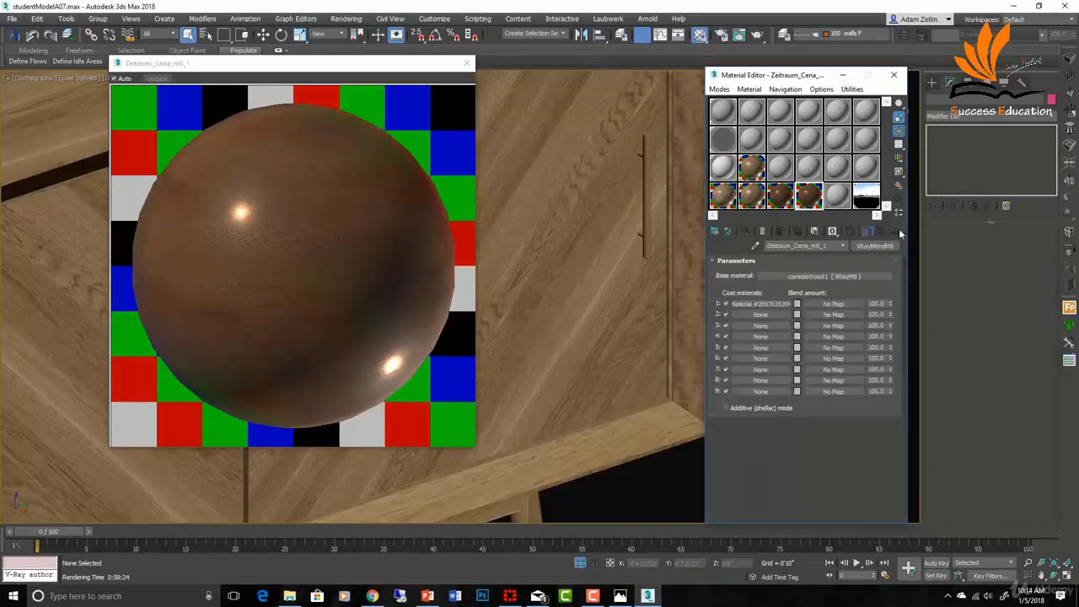
# Step: Adjust the coat material's RGlossiness map amount, unlock its Fresnel IOR and set the IOR to 2.2
pyautogui.click(748, 305)
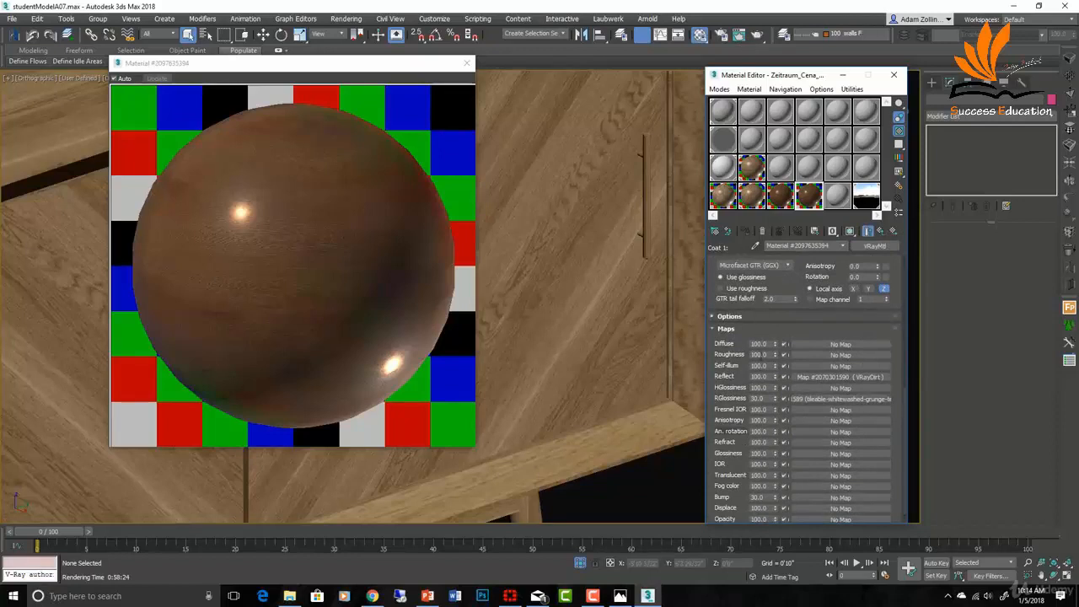
pyautogui.doubleClick(770, 400)
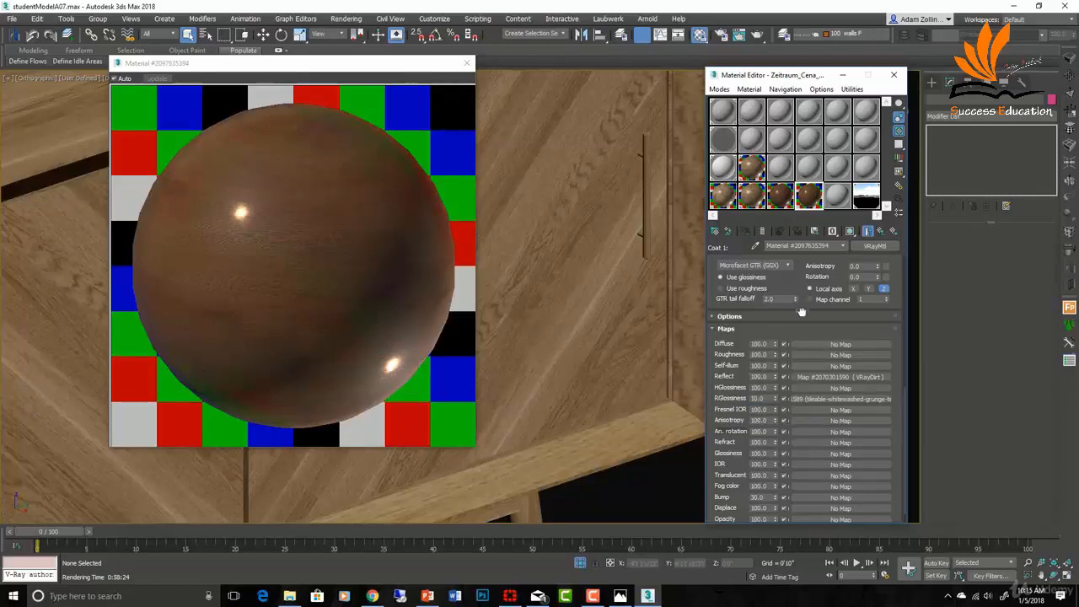
pyautogui.scroll(10, 801, 388)
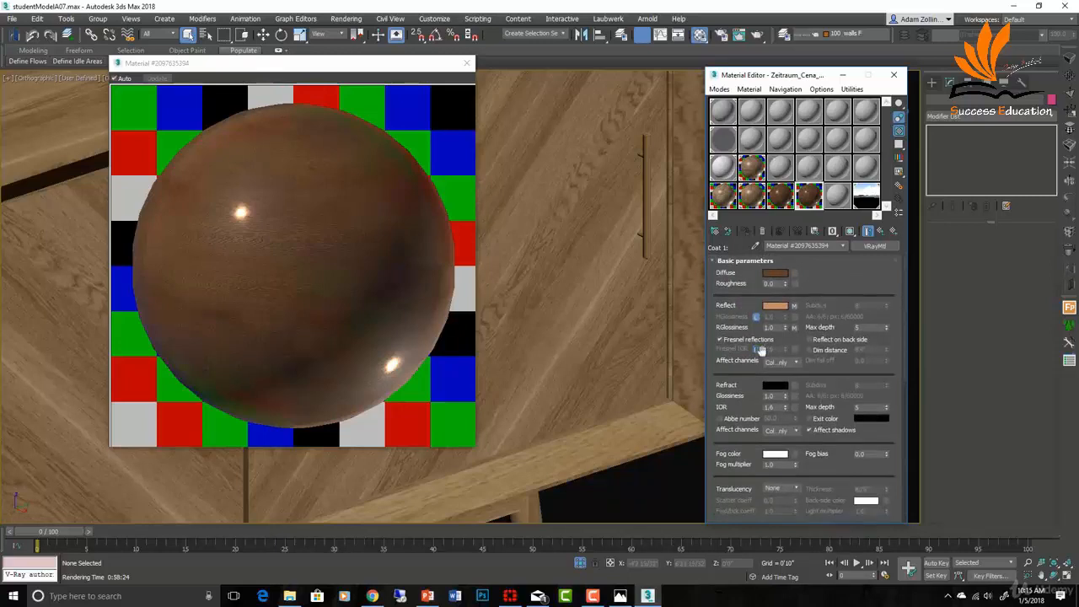
pyautogui.click(757, 350)
pyautogui.doubleClick(770, 349)
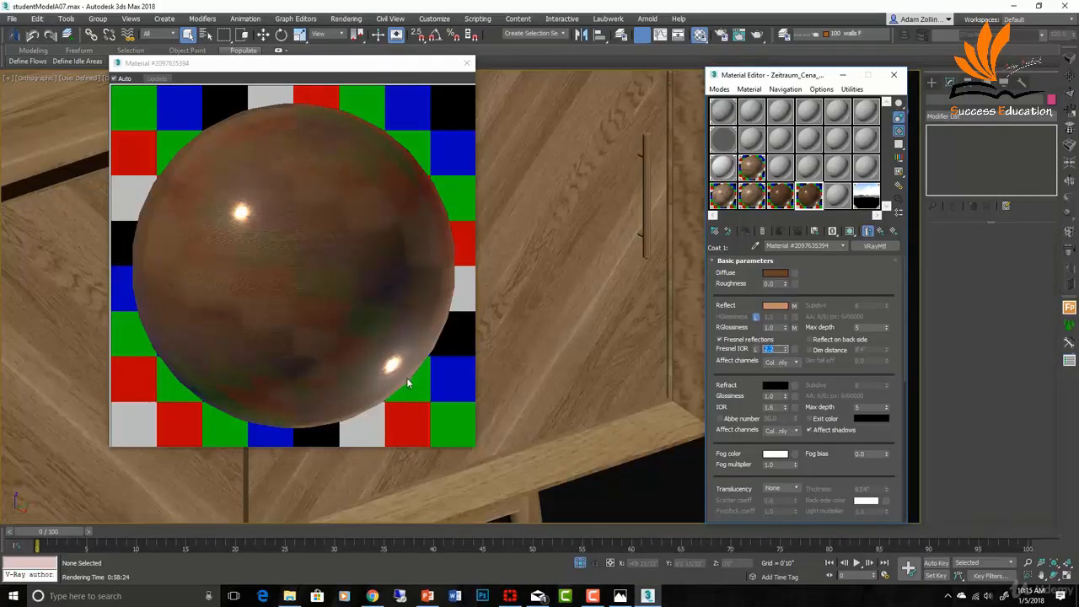
# Step: Reopen the enlarged sample preview and return to the VRayBlendMtl parameters
pyautogui.click(467, 63)
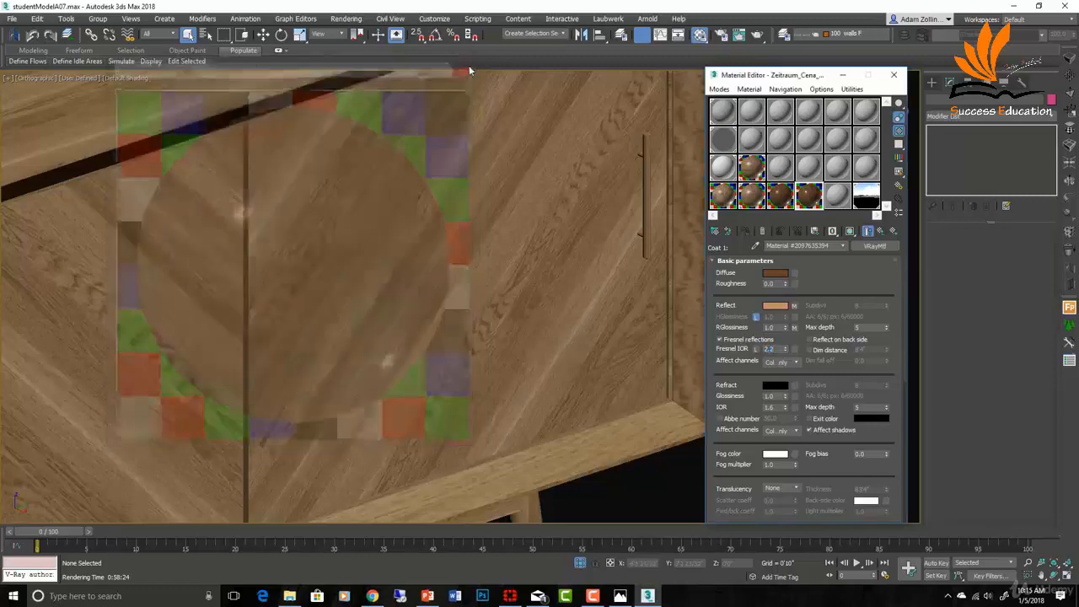
pyautogui.doubleClick(815, 195)
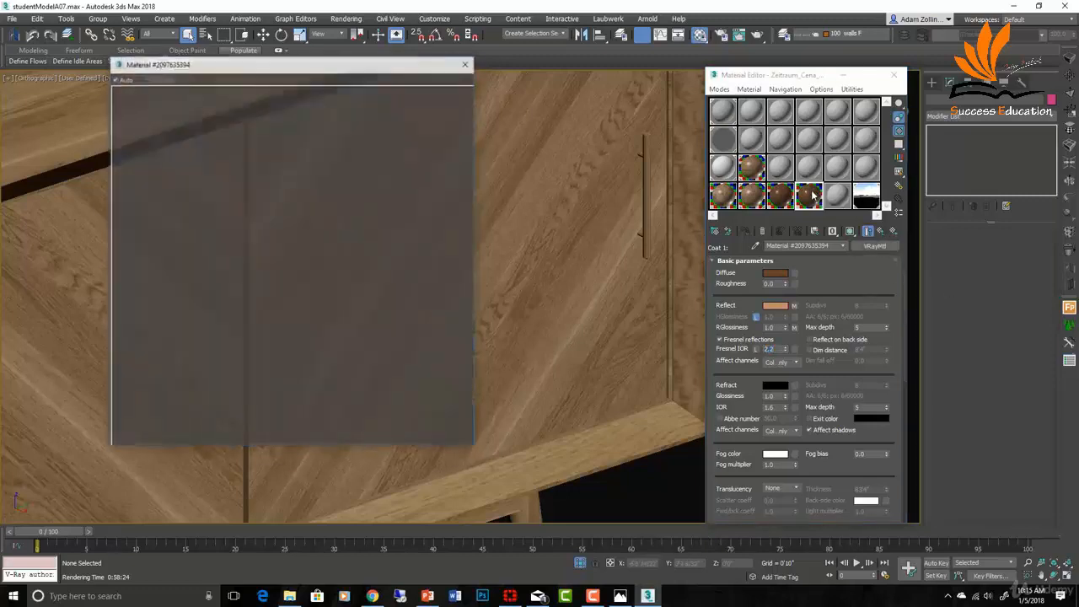
pyautogui.click(881, 233)
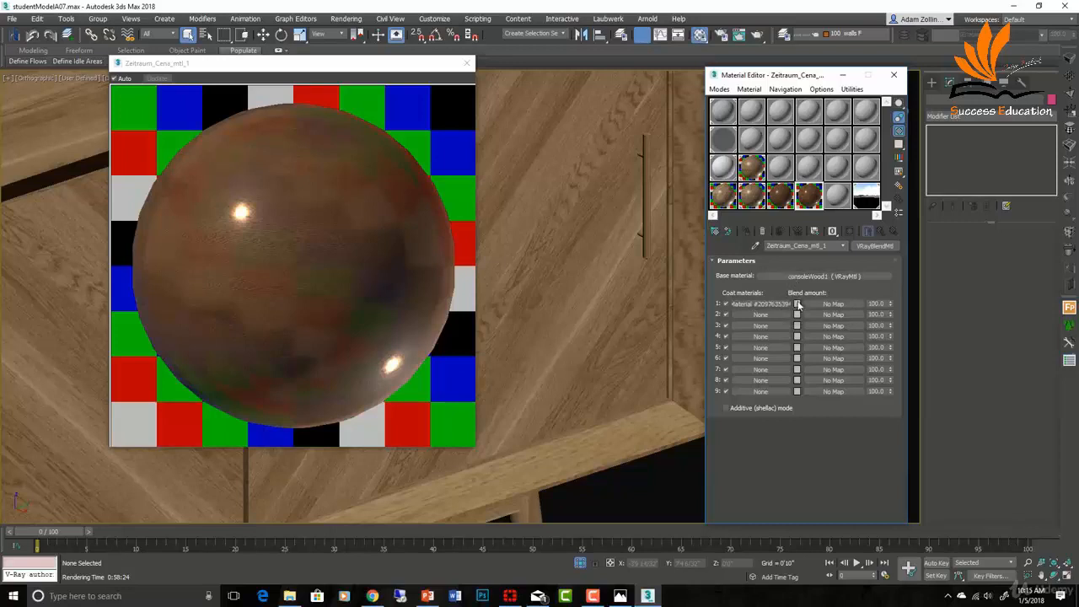
# Step: Try a near-white blend color with Value 242 for coat 1, followed by a near-black one, to compare the coat's effect
pyautogui.click(797, 304)
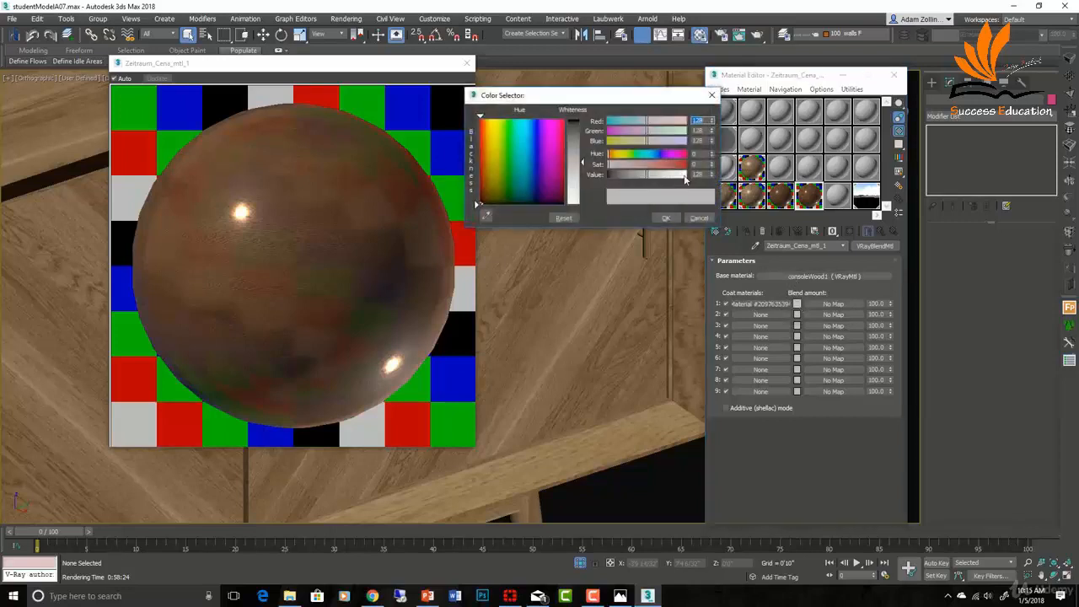
pyautogui.click(666, 218)
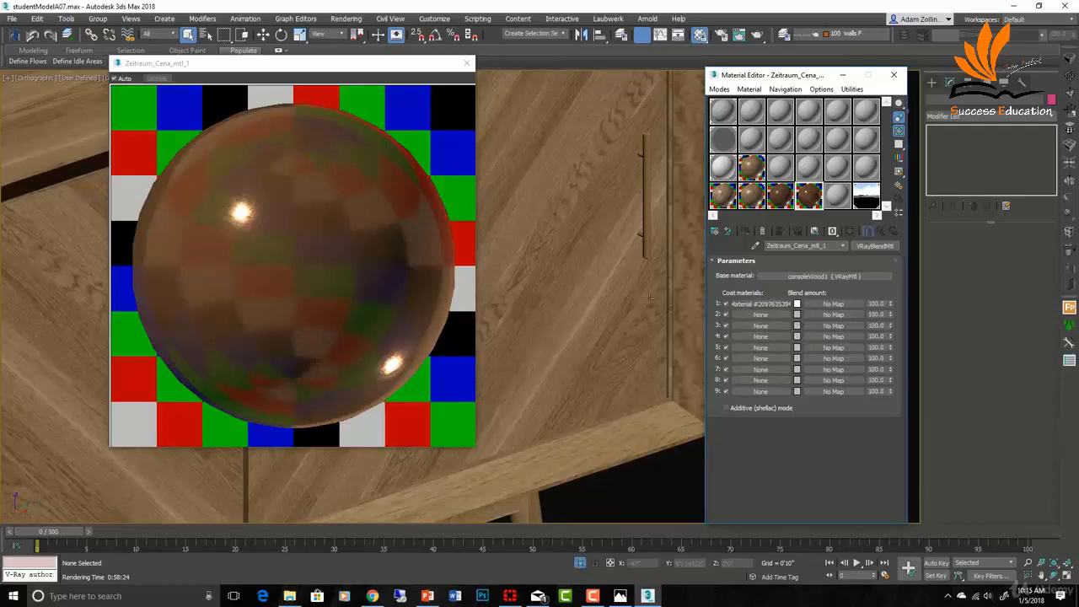
pyautogui.click(797, 305)
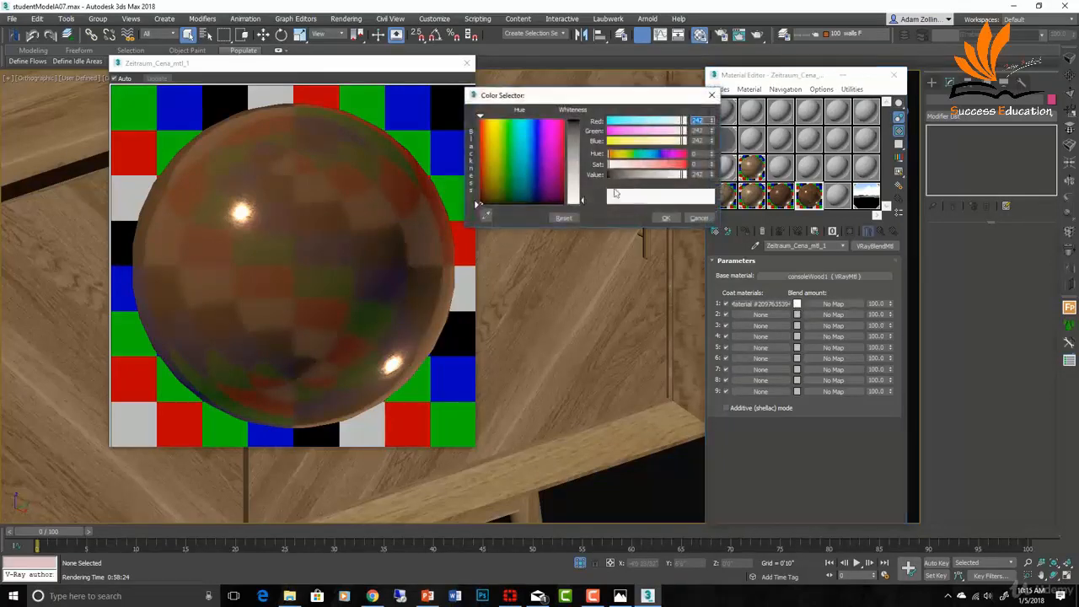
pyautogui.click(614, 178)
pyautogui.click(670, 218)
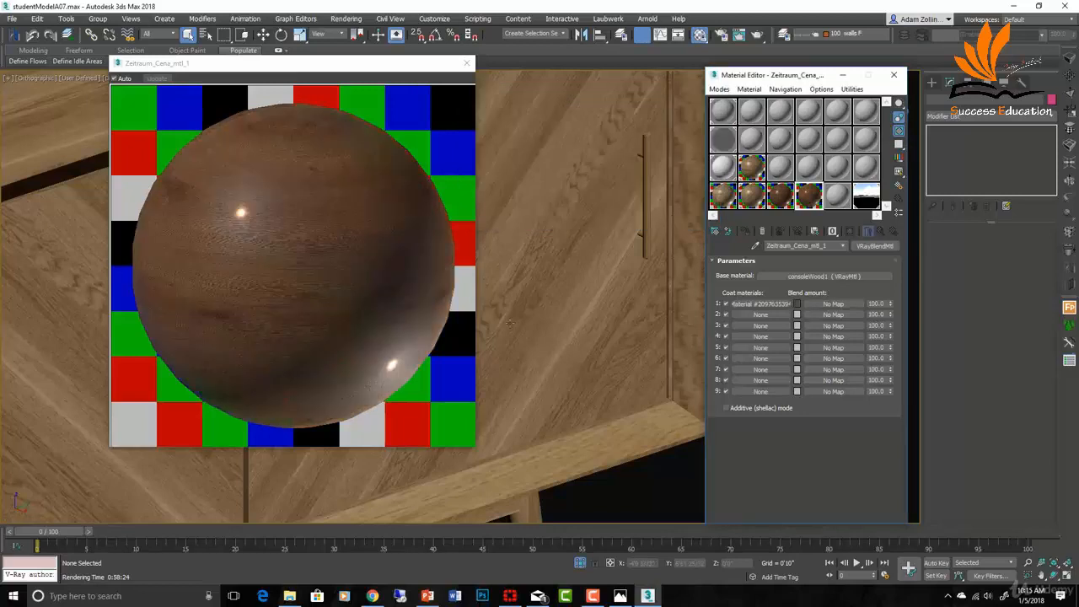
# Step: Set coat 1's blend amount color to a mid grey with a Value of about 113
pyautogui.click(798, 305)
pyautogui.click(655, 175)
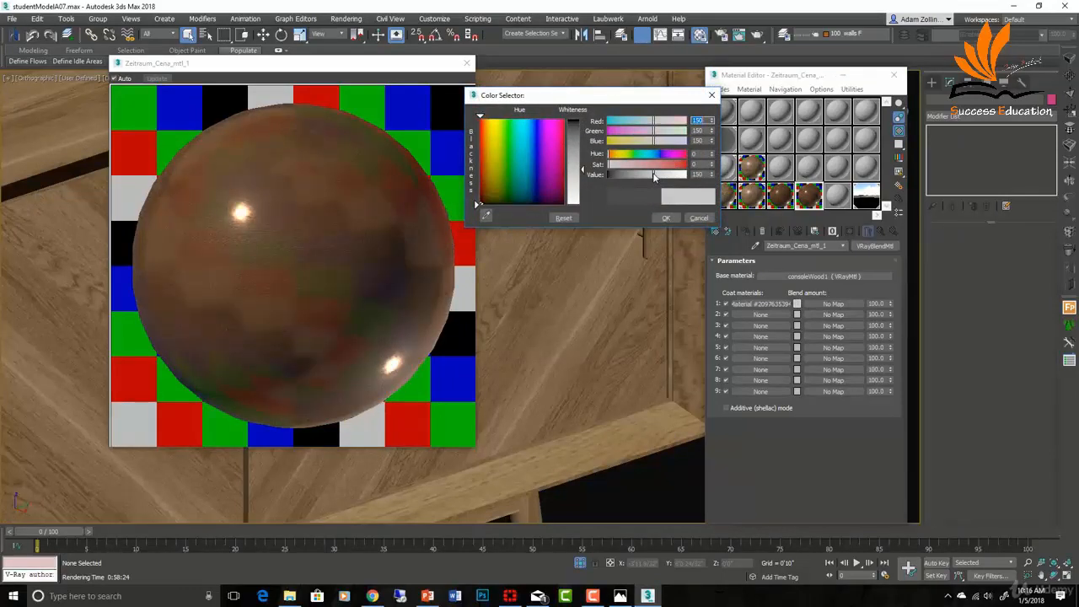
pyautogui.click(645, 174)
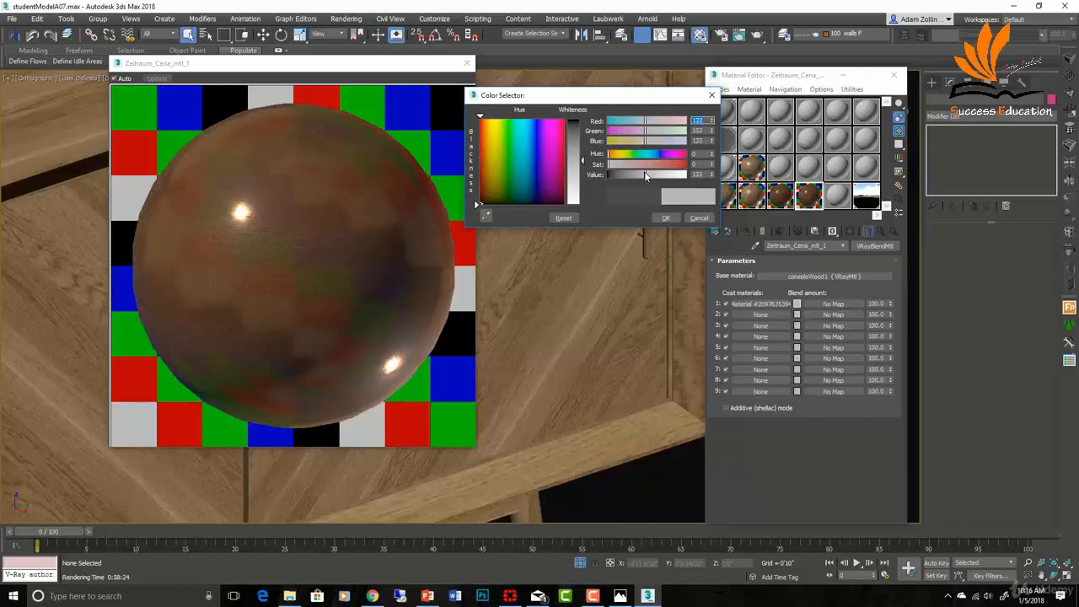
pyautogui.moveTo(645, 174); pyautogui.dragTo(643, 174)
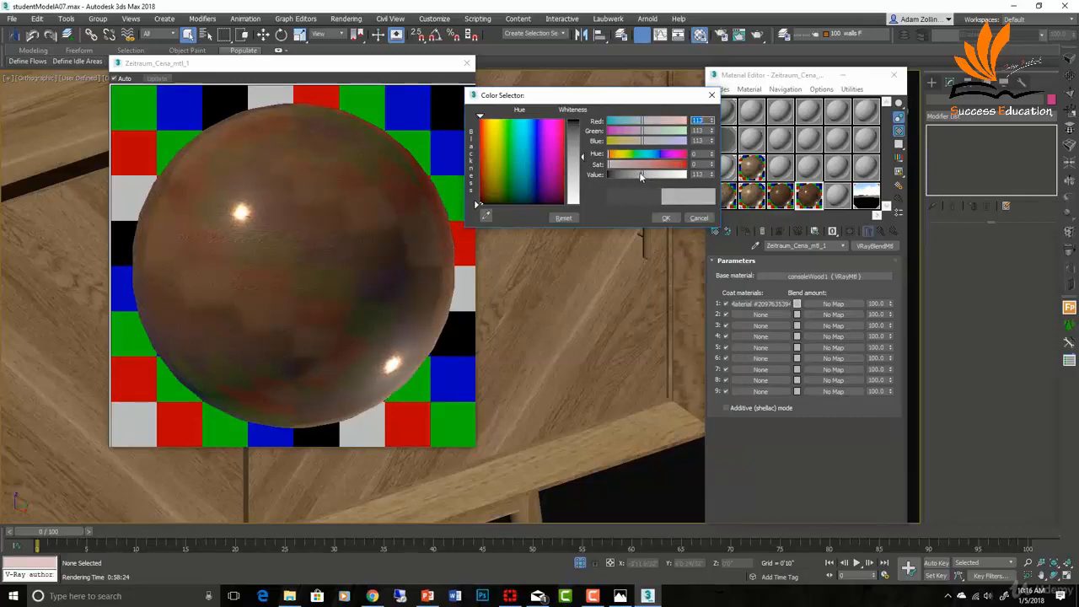
pyautogui.click(668, 218)
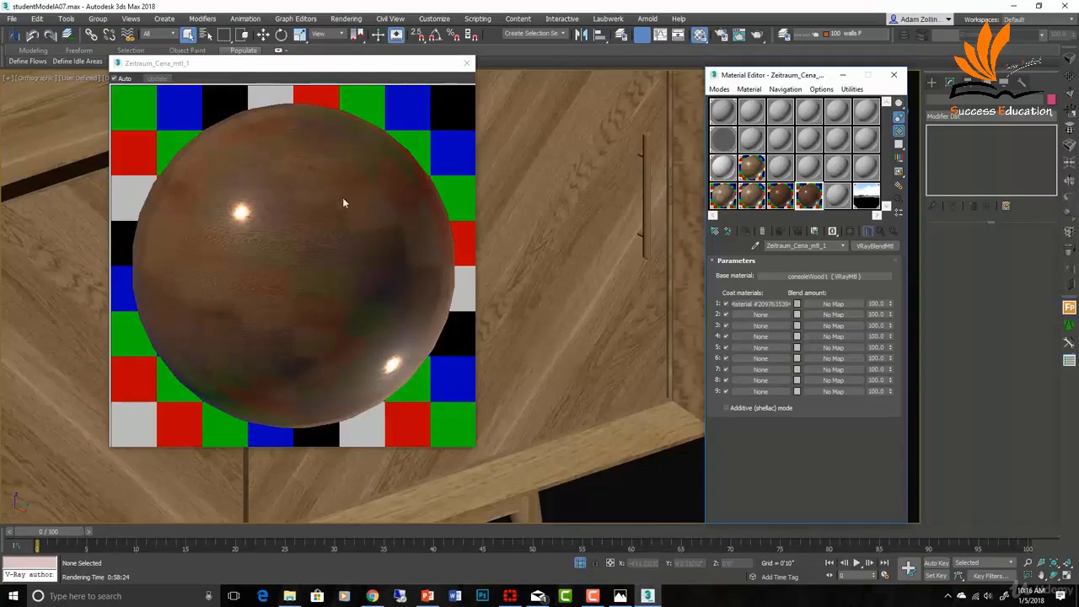
# Step: Try a copy of the consoleWood1 base material's reflection map as the mask for coat 1's blend amount
pyautogui.click(823, 278)
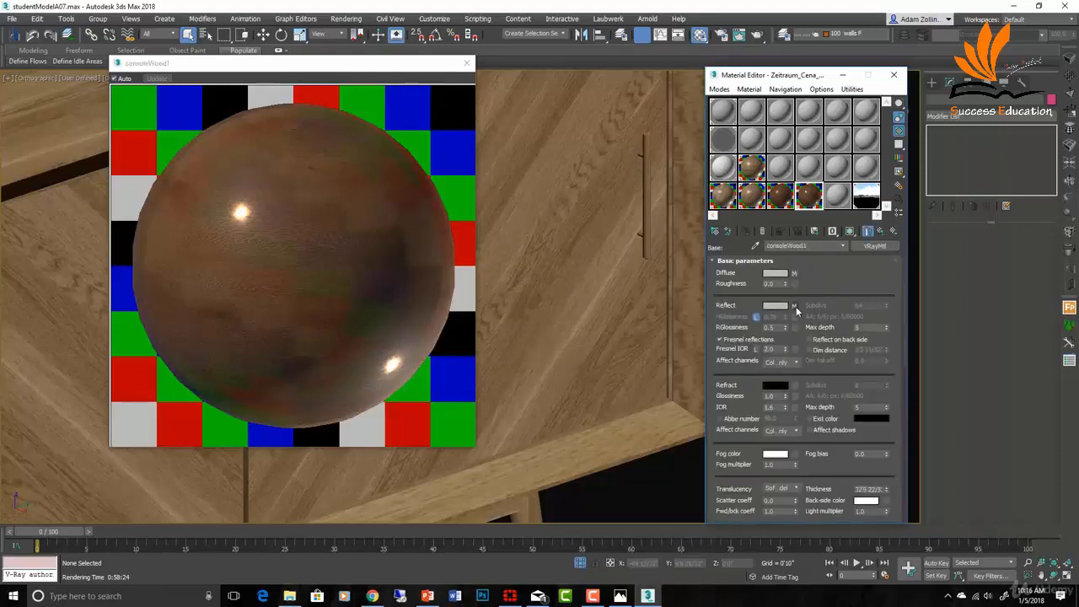
pyautogui.rightClick(795, 307)
pyautogui.click(810, 326)
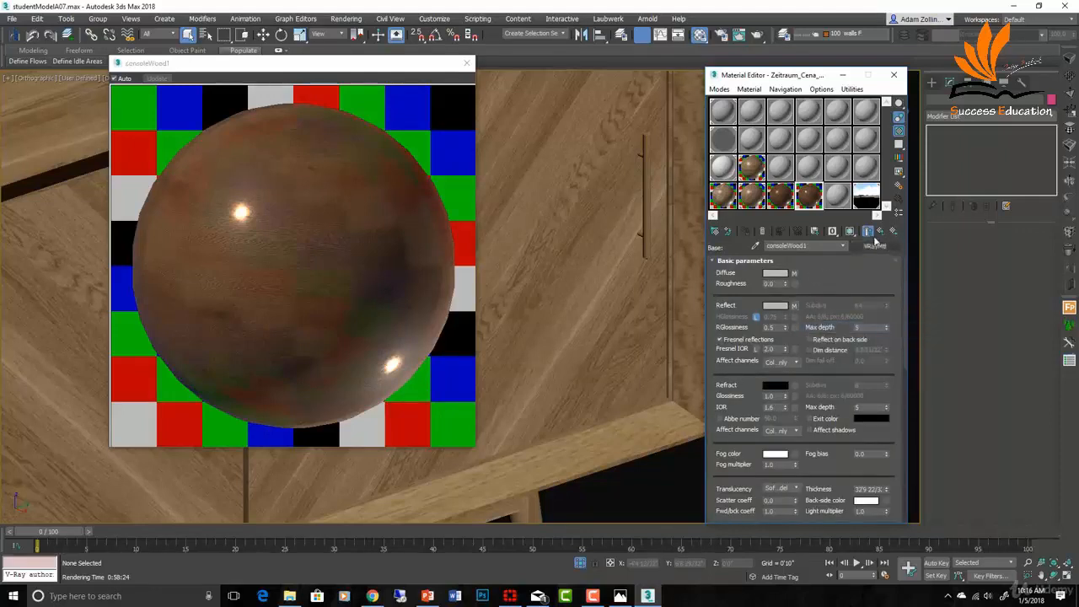
pyautogui.click(869, 232)
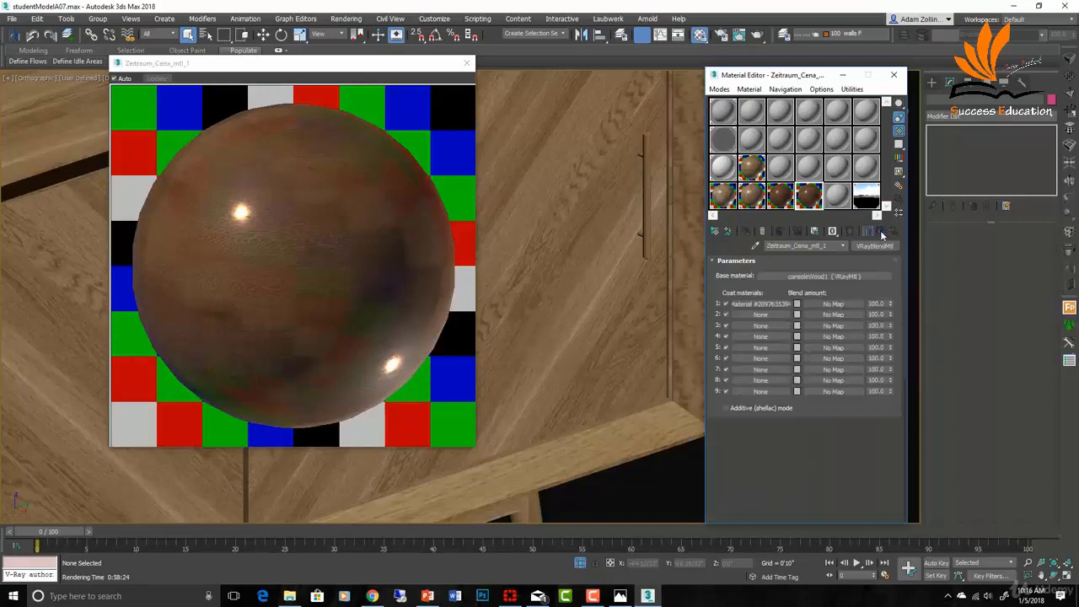
pyautogui.rightClick(833, 306)
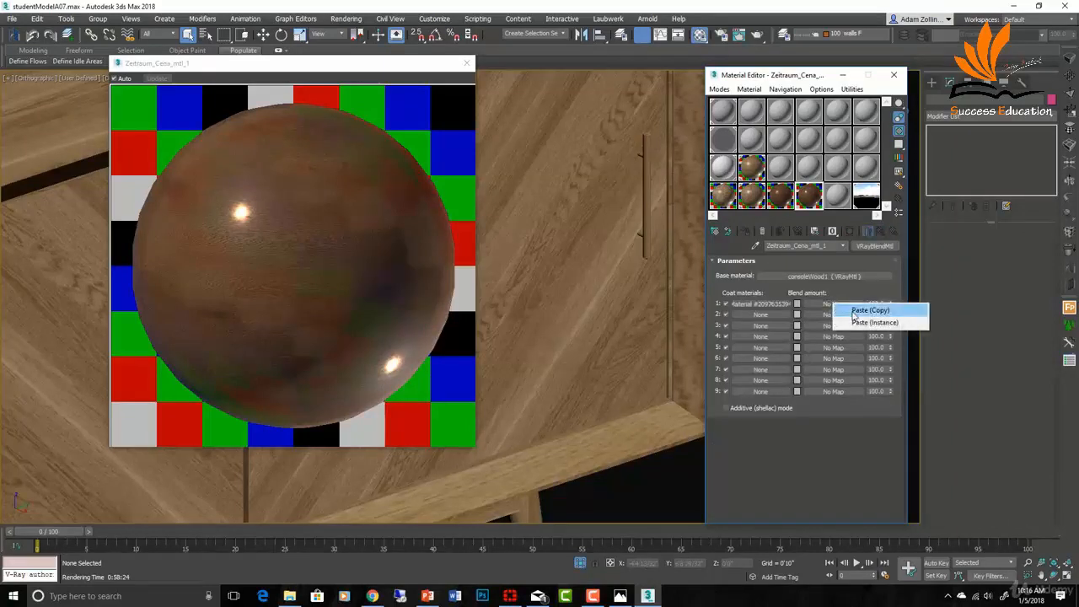
pyautogui.click(869, 310)
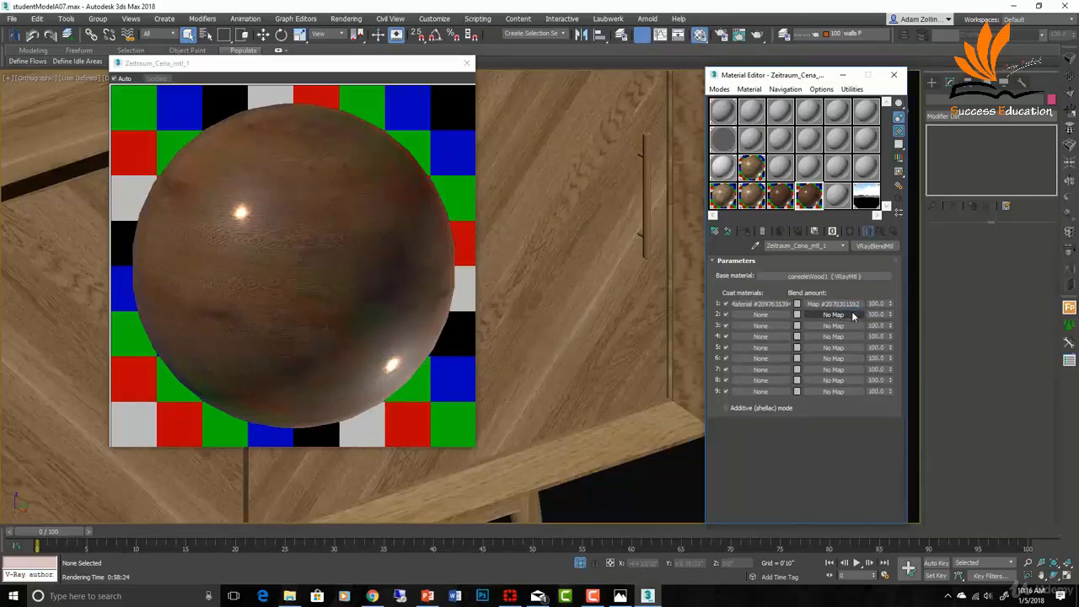
# Step: View the image of coat 1's blend amount bitmap, and clear that map from the blend amount
pyautogui.click(833, 303)
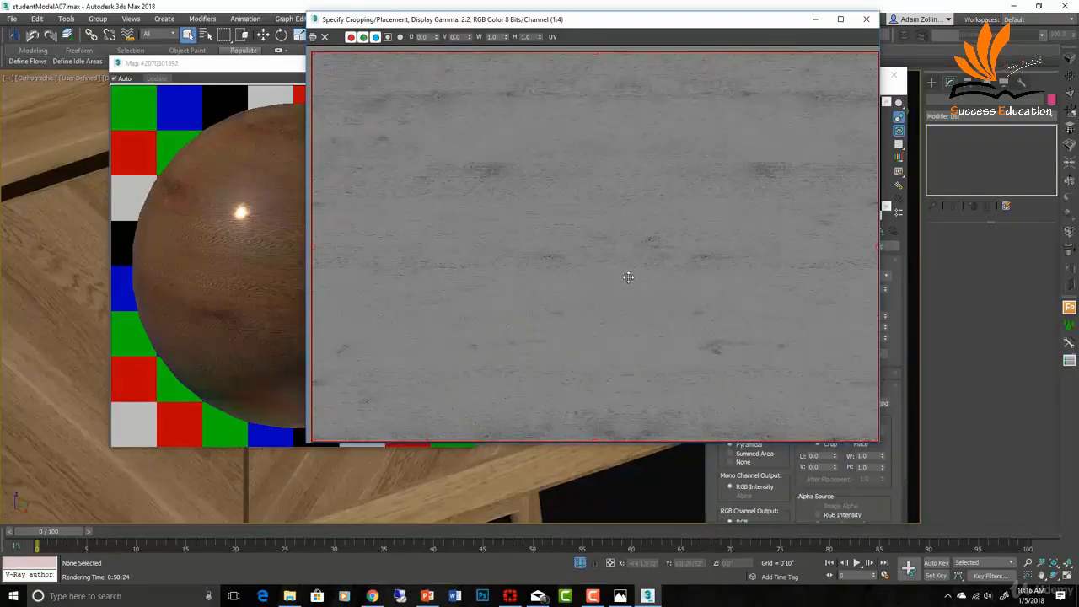
pyautogui.click(866, 19)
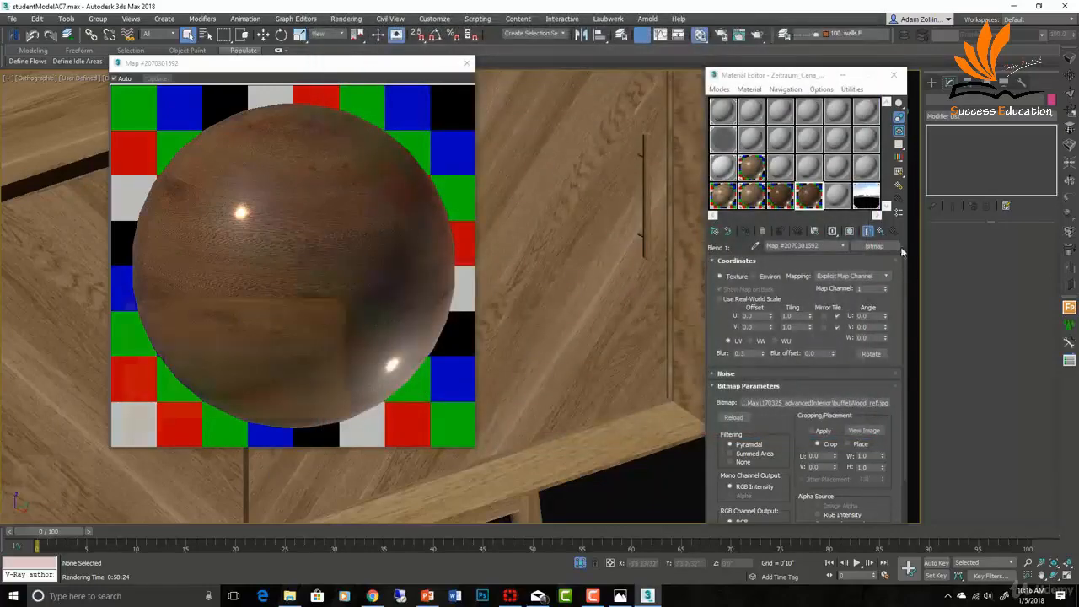
pyautogui.click(882, 231)
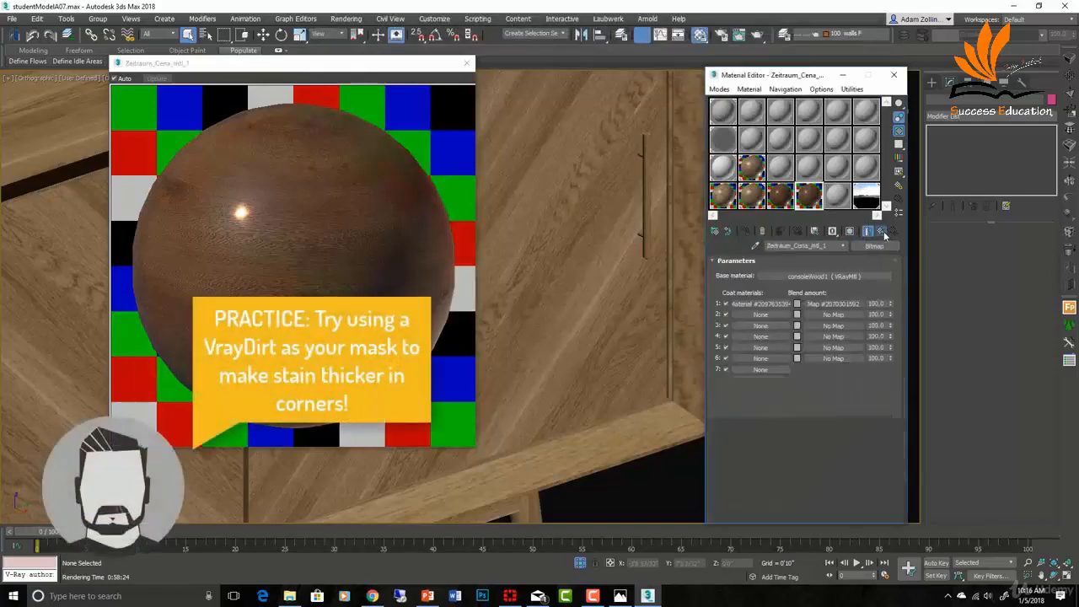
pyautogui.rightClick(847, 304)
pyautogui.click(892, 357)
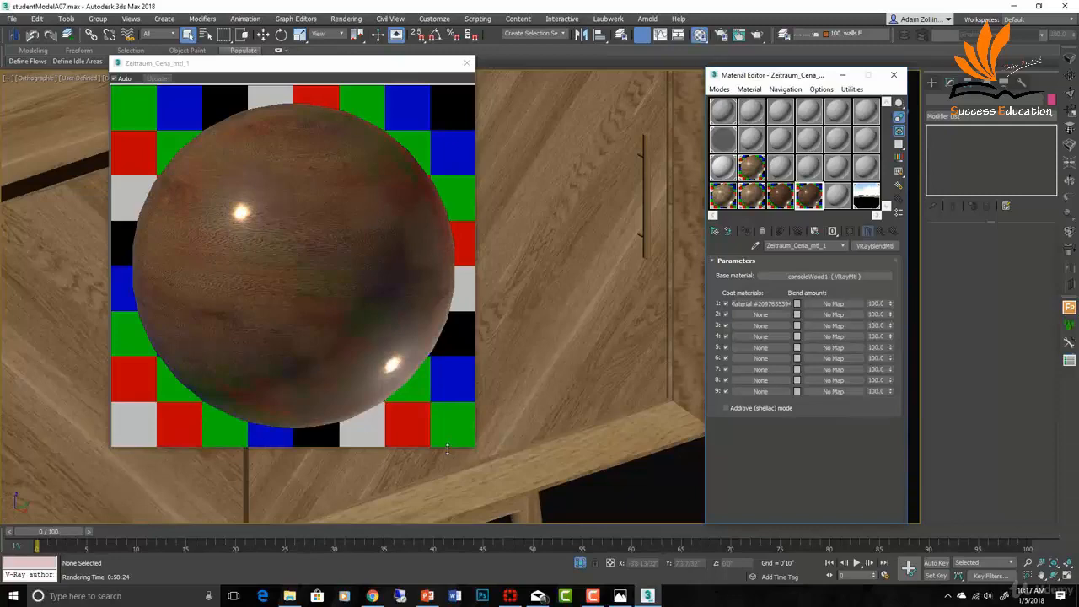
# Step: Close the enlarged sample preview and rename the VRayBlendMtl material as darkWood
pyautogui.click(467, 62)
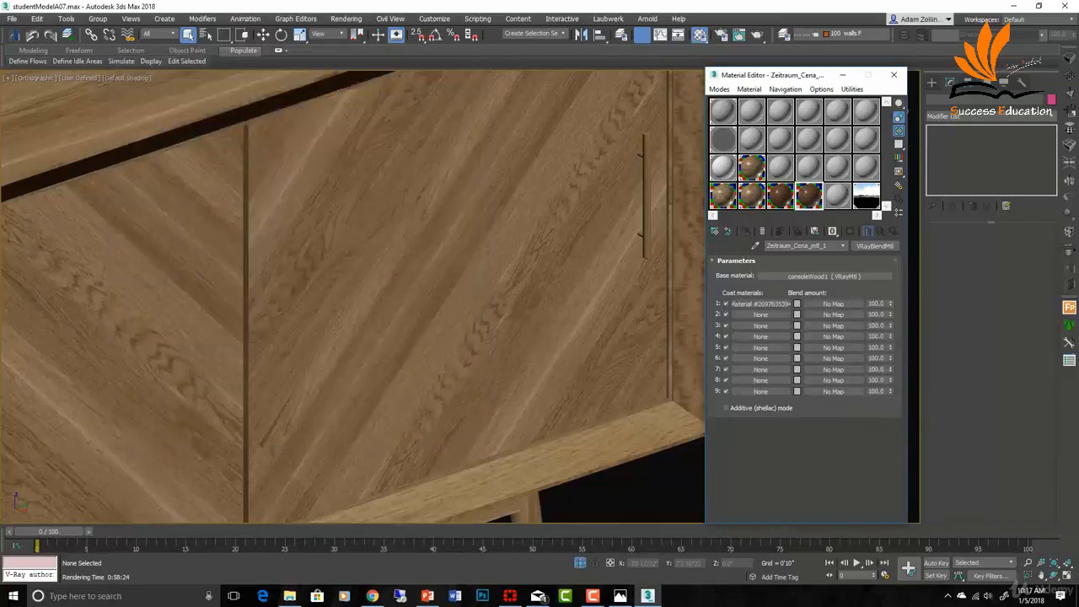
pyautogui.click(749, 202)
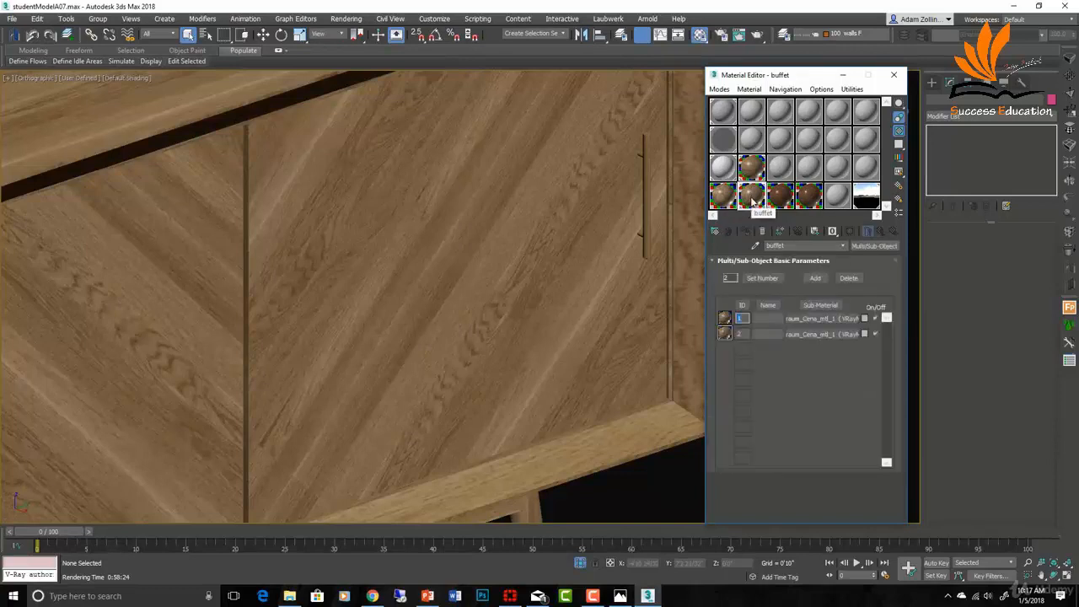
pyautogui.click(810, 197)
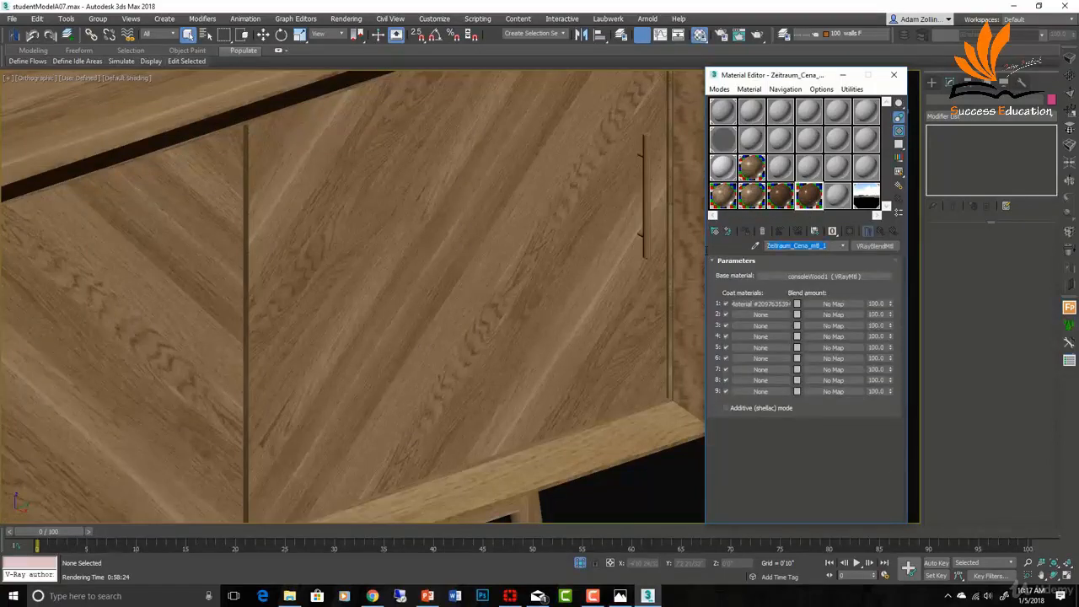
pyautogui.write('darkWood')
# Step: Assign darkWood as an instance to sub-material ID 1 of the buffet Multi/Sub-Object material
pyautogui.click(751, 196)
pyautogui.moveTo(807, 195); pyautogui.dragTo(806, 320)
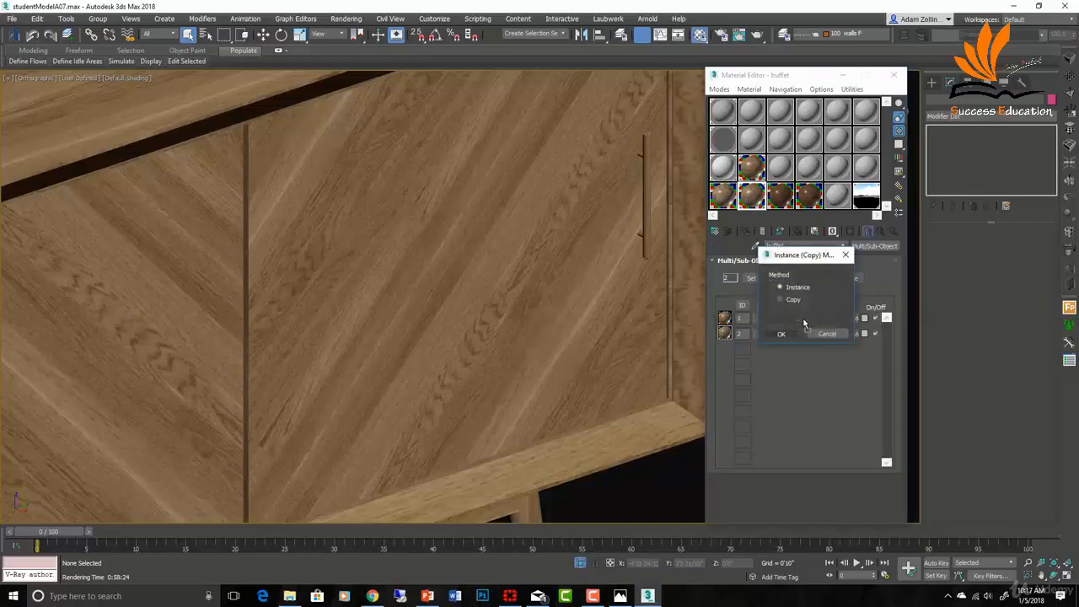
pyautogui.click(782, 334)
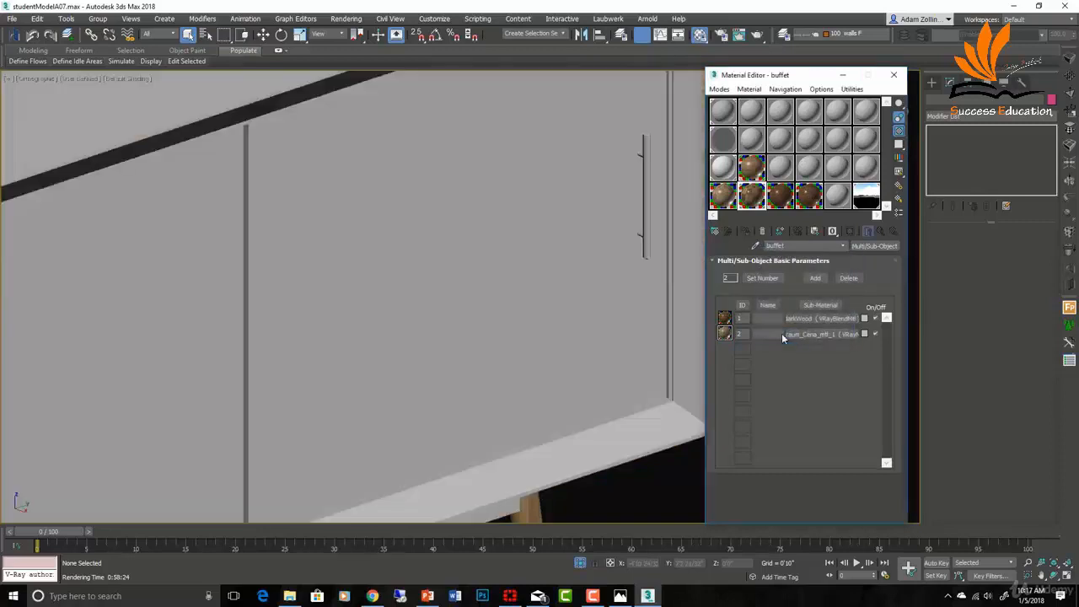
# Step: Display the buffetWood_dif.jpg bitmap from darkWood's base diffuse VRayDirt map on the buffet in the viewport
pyautogui.scroll(-5, 421, 364)
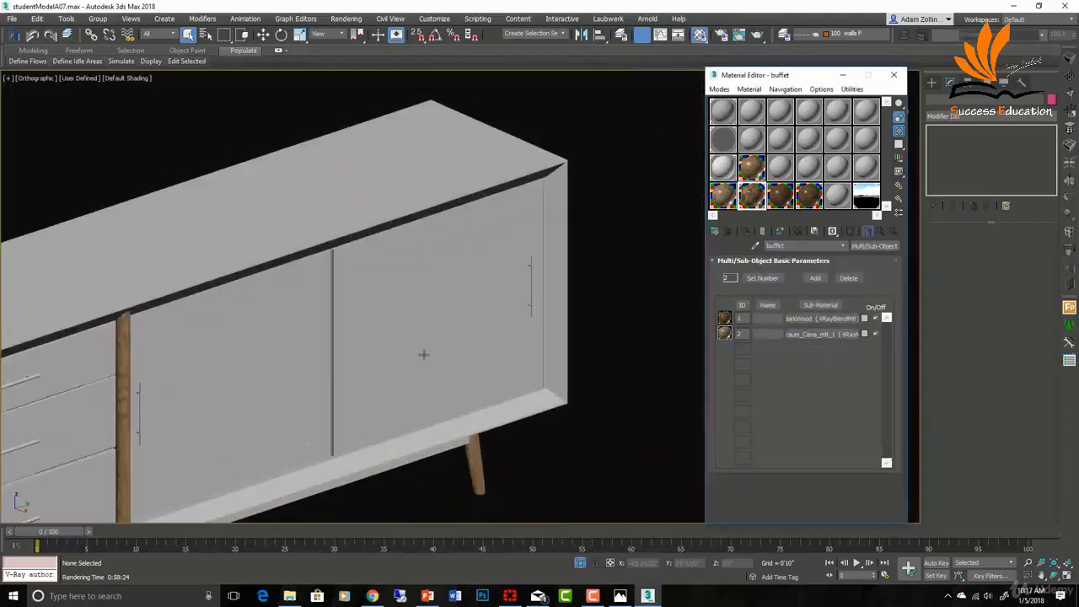
pyautogui.click(822, 319)
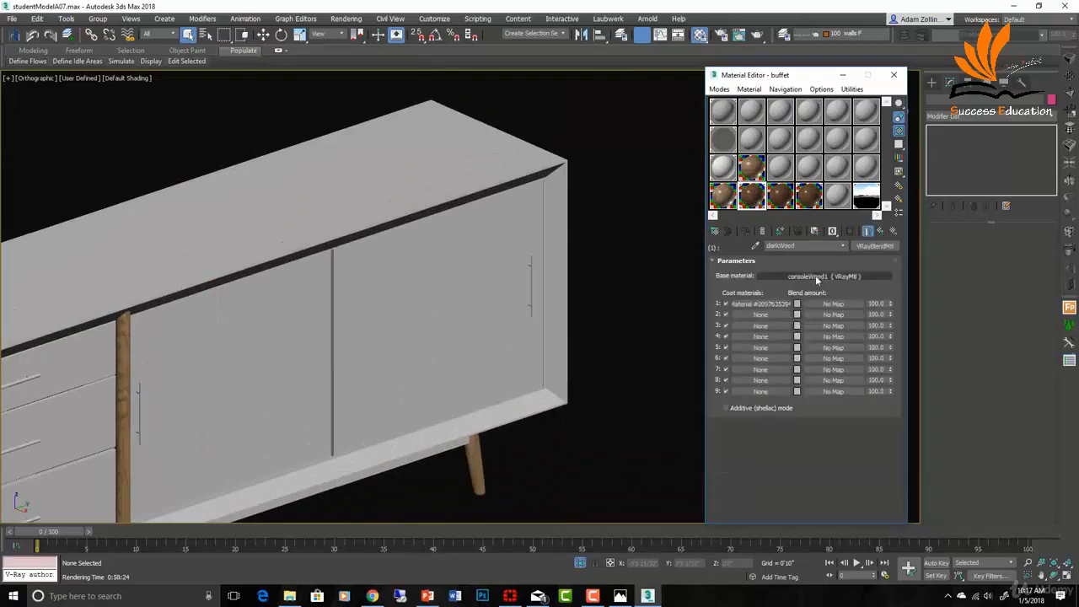
pyautogui.click(815, 276)
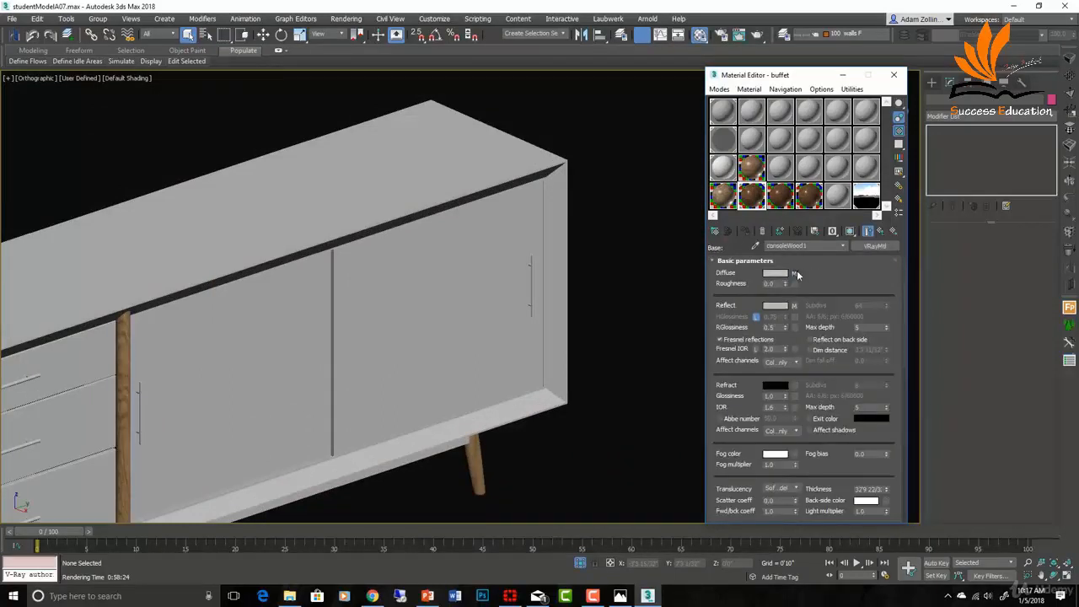
pyautogui.click(793, 273)
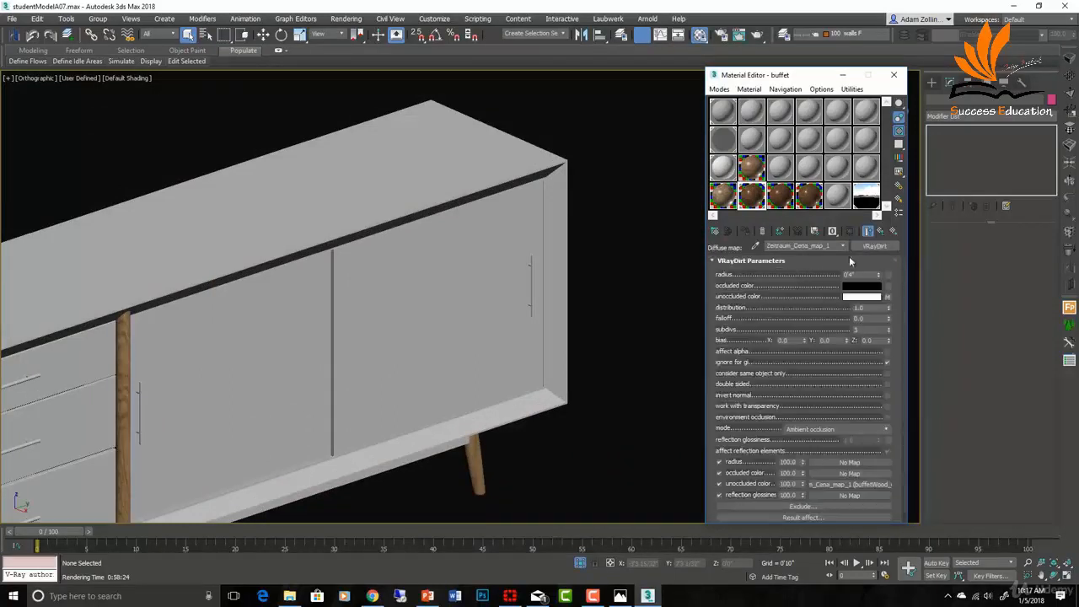
pyautogui.click(839, 484)
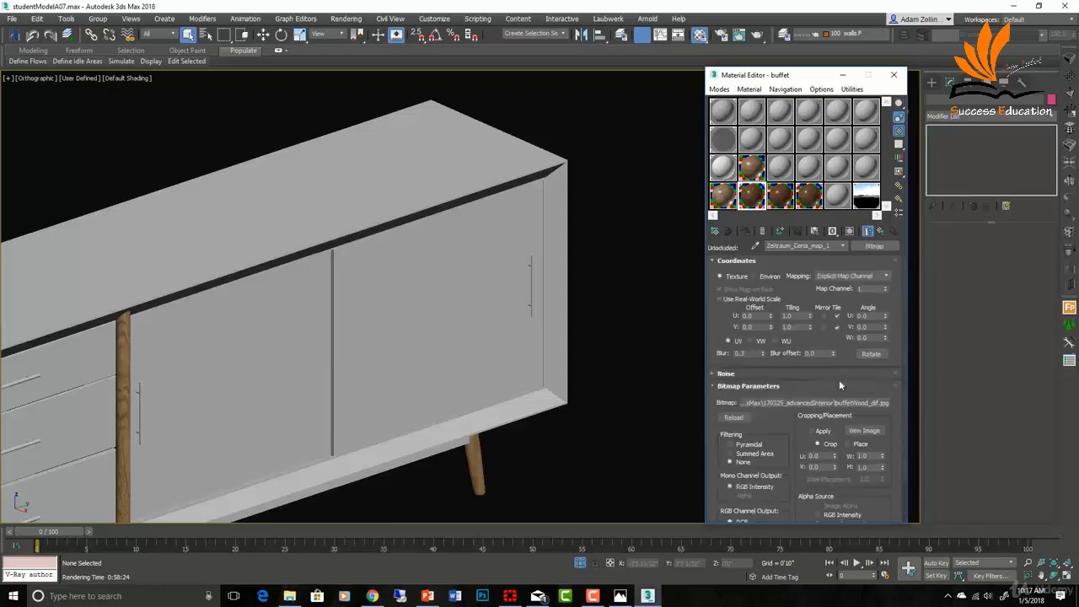
pyautogui.click(849, 233)
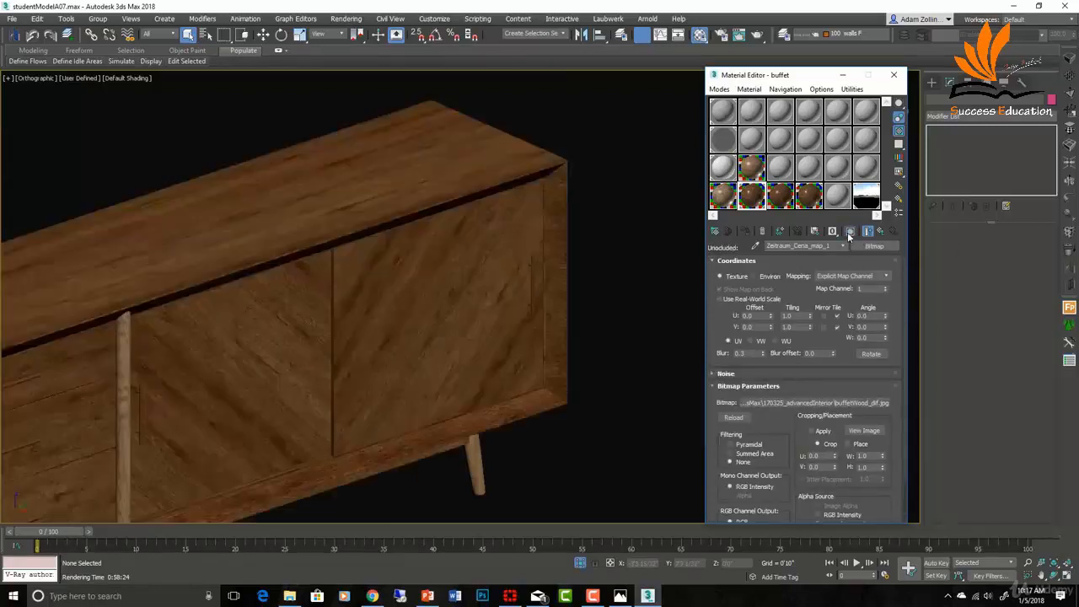
# Step: Inspect the dark wood on the whole buffet and compare it with the finished render cam6.jpg
pyautogui.scroll(-2, 332, 315)
pyautogui.moveTo(332, 316); pyautogui.dragTo(440, 262, button='middle')
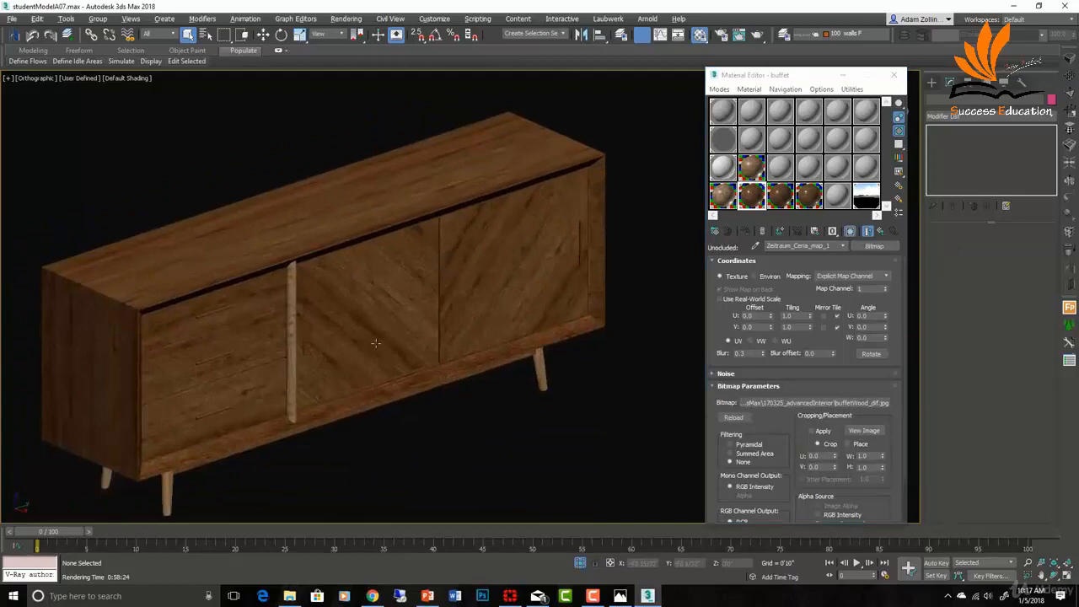
pyautogui.keyDown('alt'); pyautogui.moveTo(376, 342); pyautogui.dragTo(382, 343, button='middle'); pyautogui.keyUp('alt')
pyautogui.scroll(4, 382, 344)
pyautogui.scroll(-4, 491, 395)
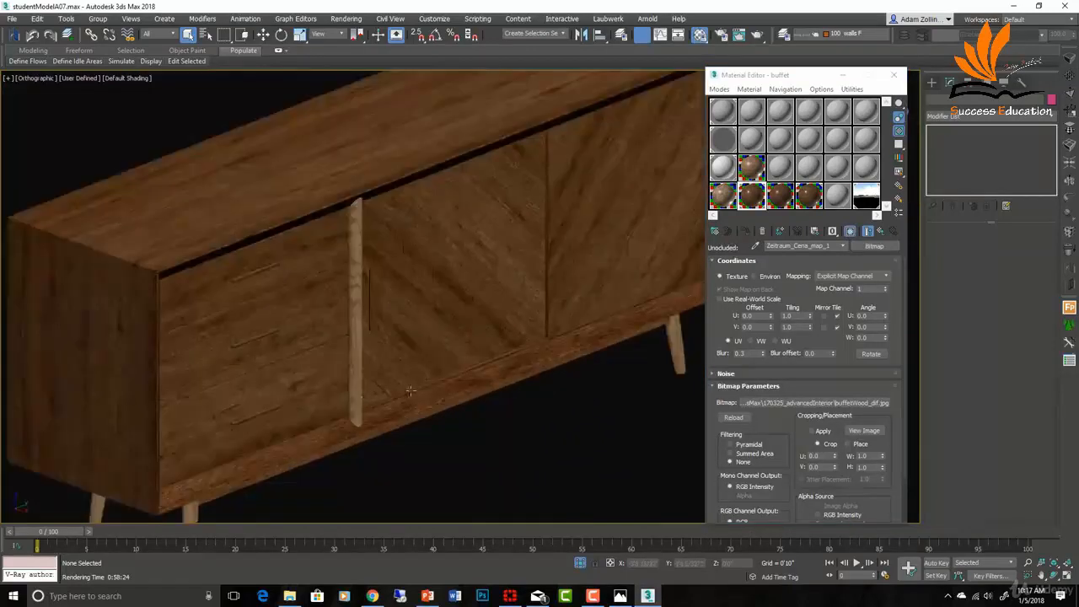
pyautogui.moveTo(491, 395)
pyautogui.keyDown('alt'); pyautogui.mouseDown(button='middle')
pyautogui.moveTo(450, 378)
pyautogui.moveTo(460, 362)
pyautogui.moveTo(499, 381)
pyautogui.moveTo(482, 385)
pyautogui.mouseUp(button='middle'); pyautogui.keyUp('alt')
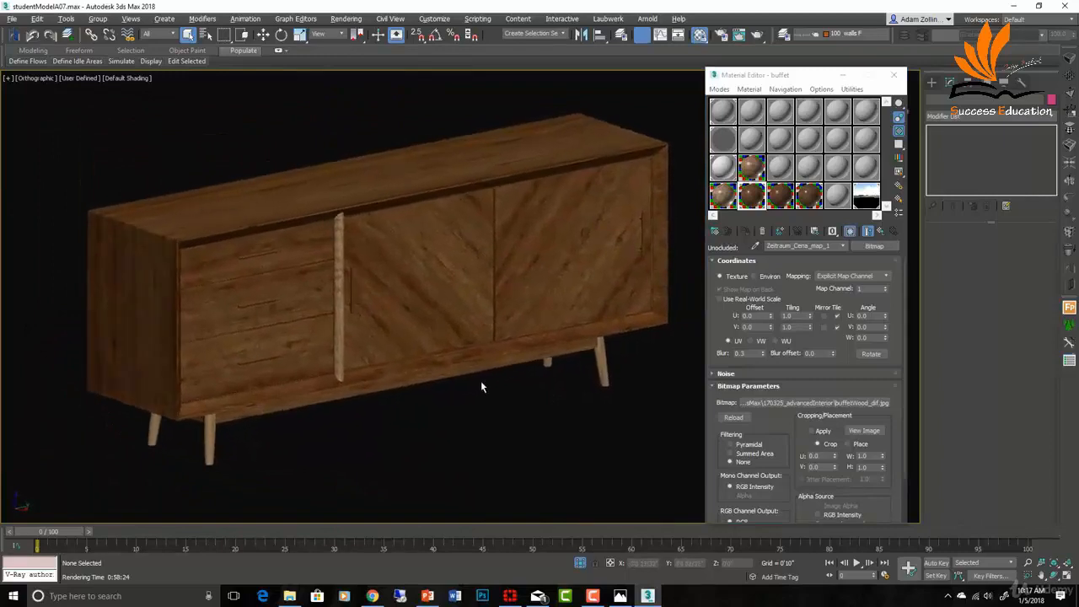
pyautogui.click(290, 597)
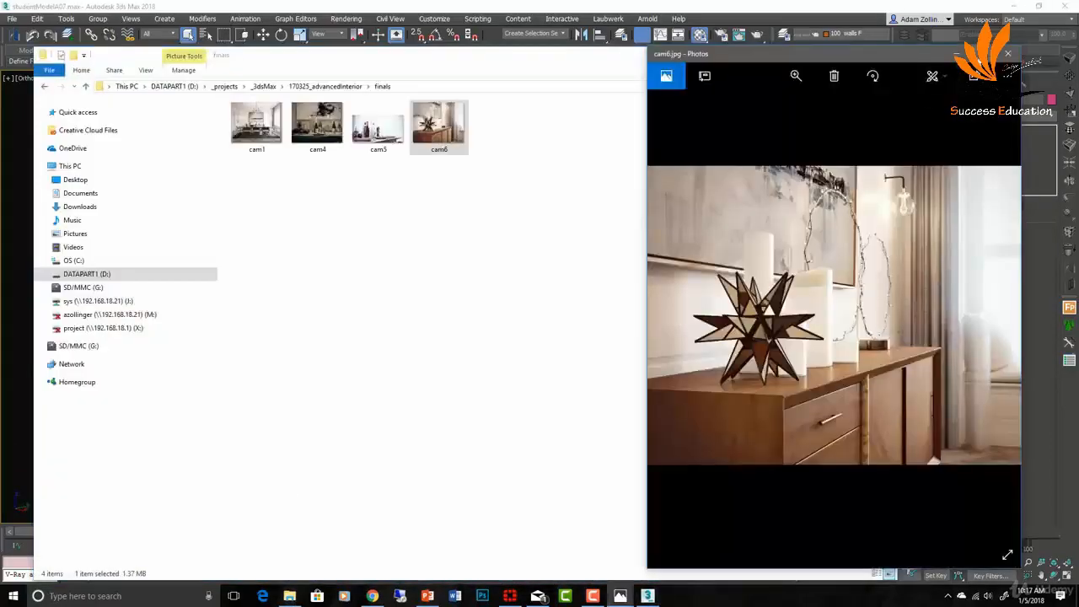
pyautogui.click(976, 52)
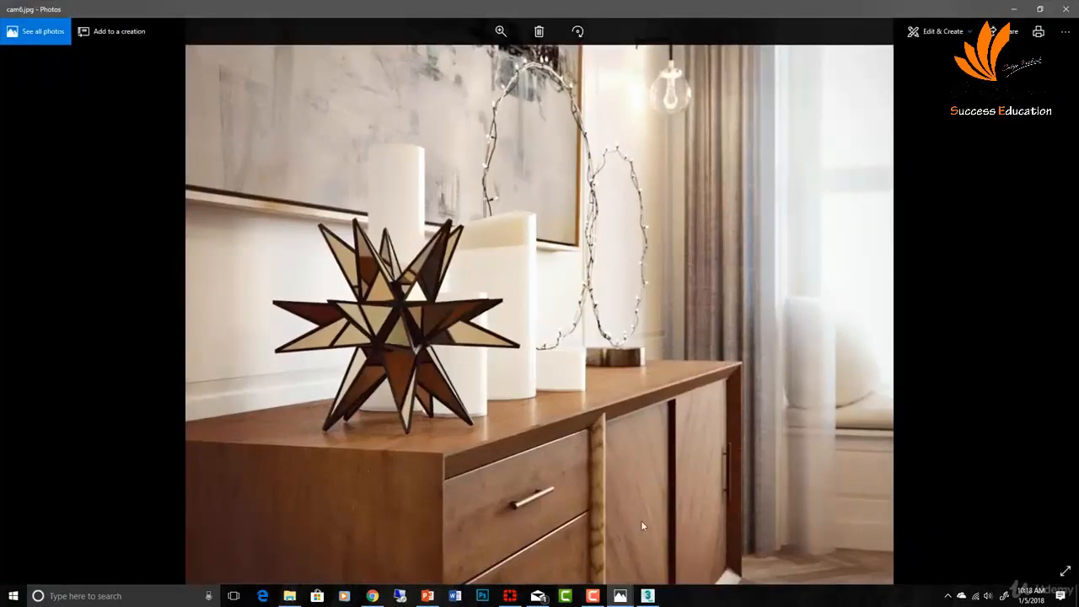
pyautogui.click(1069, 8)
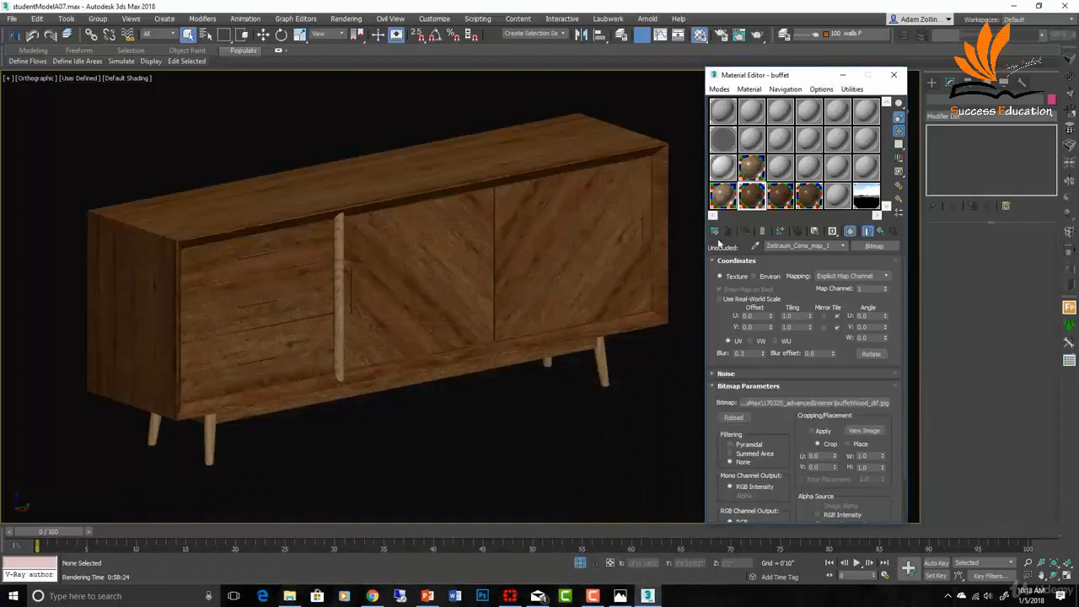
# Step: Return to the top level of the buffet material and paste a copy of darkWood into sub-material ID 2
pyautogui.click(881, 233)
pyautogui.scroll(-1, 822, 352)
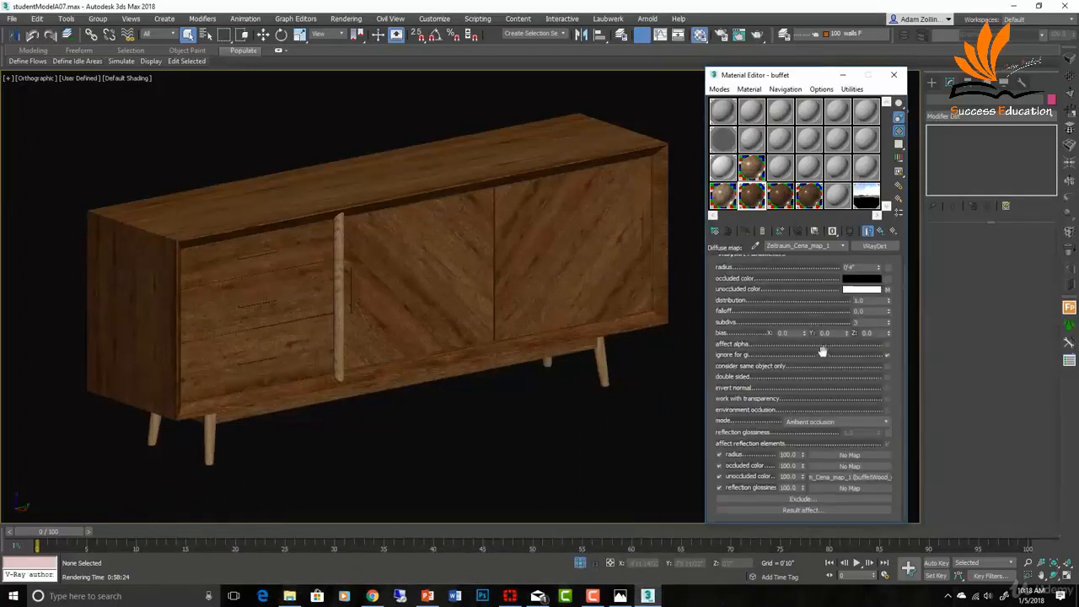
pyautogui.moveTo(822, 351); pyautogui.dragTo(826, 361)
pyautogui.click(881, 232)
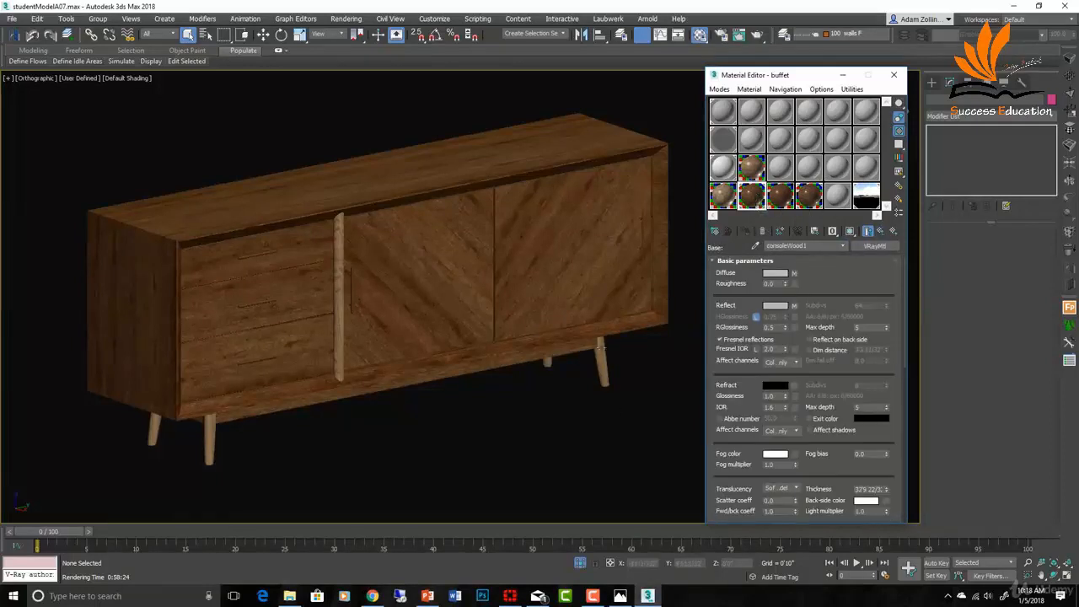
pyautogui.click(881, 232)
pyautogui.click(881, 234)
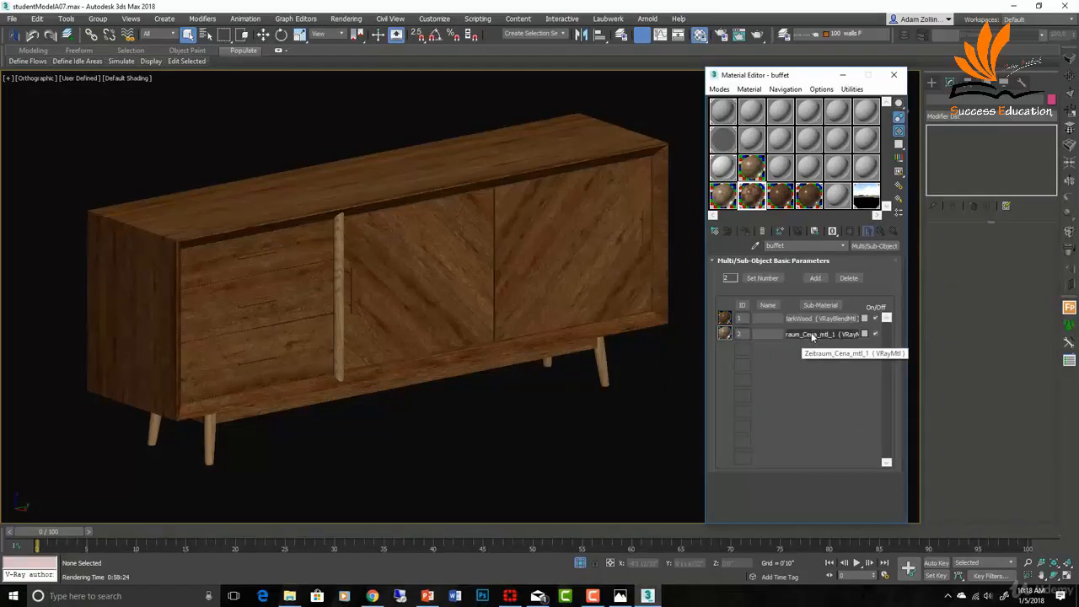
pyautogui.rightClick(812, 322)
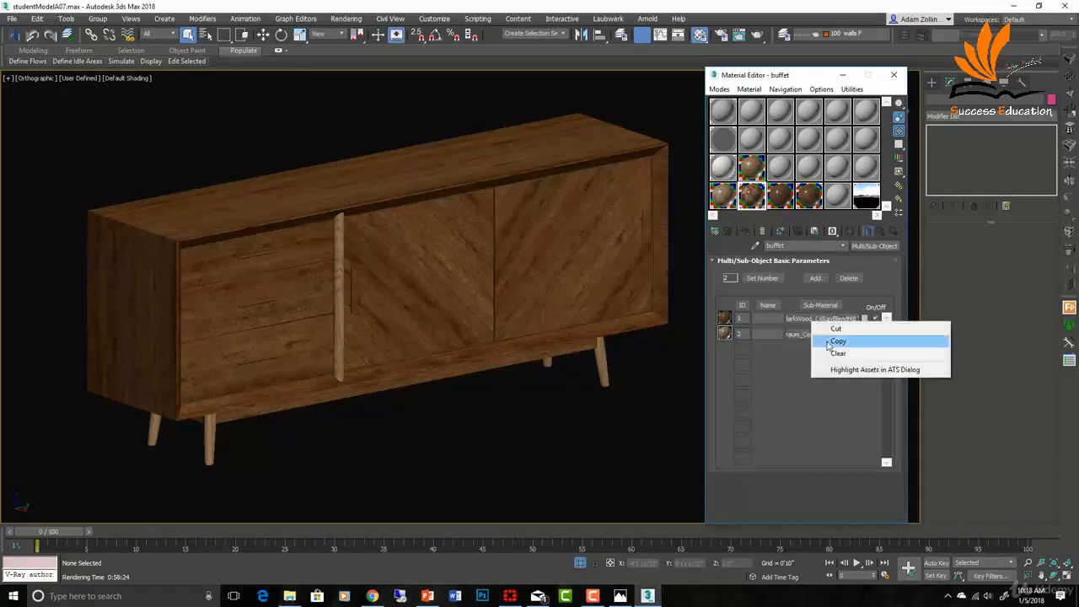
pyautogui.click(838, 341)
pyautogui.rightClick(788, 334)
pyautogui.click(831, 364)
# Step: Set the W angle of sub-material 2's unoccluded diffuse bitmap to 90 and display it in the viewport
pyautogui.click(809, 334)
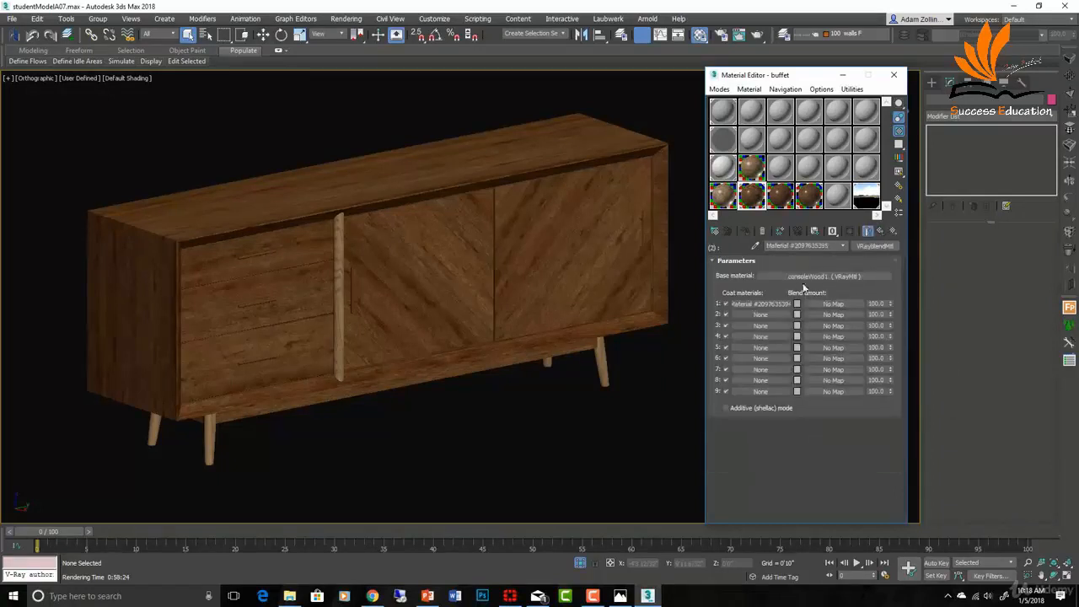
pyautogui.click(805, 277)
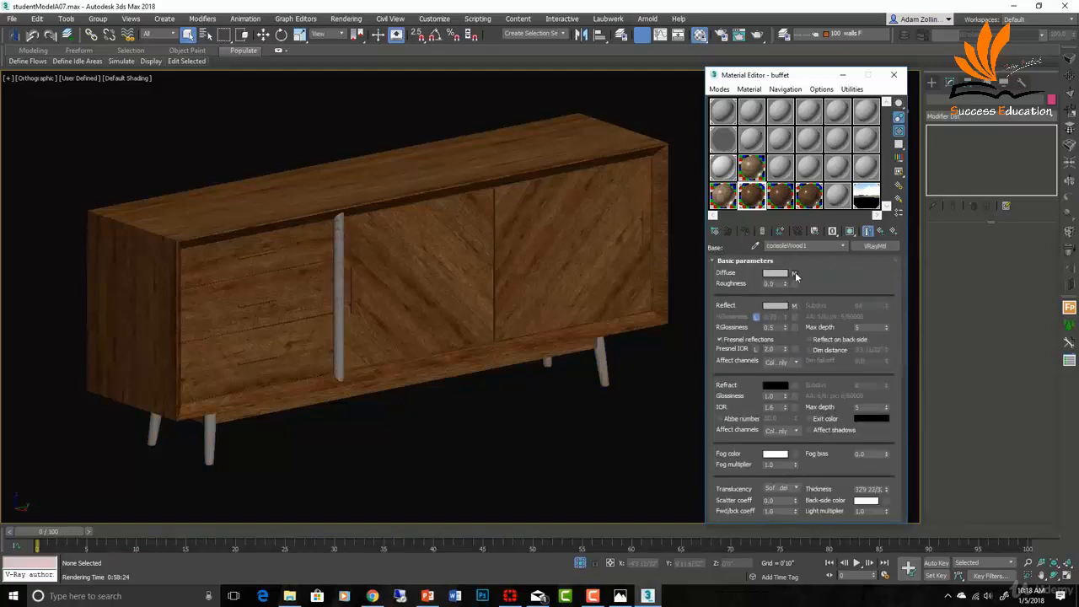
pyautogui.click(795, 274)
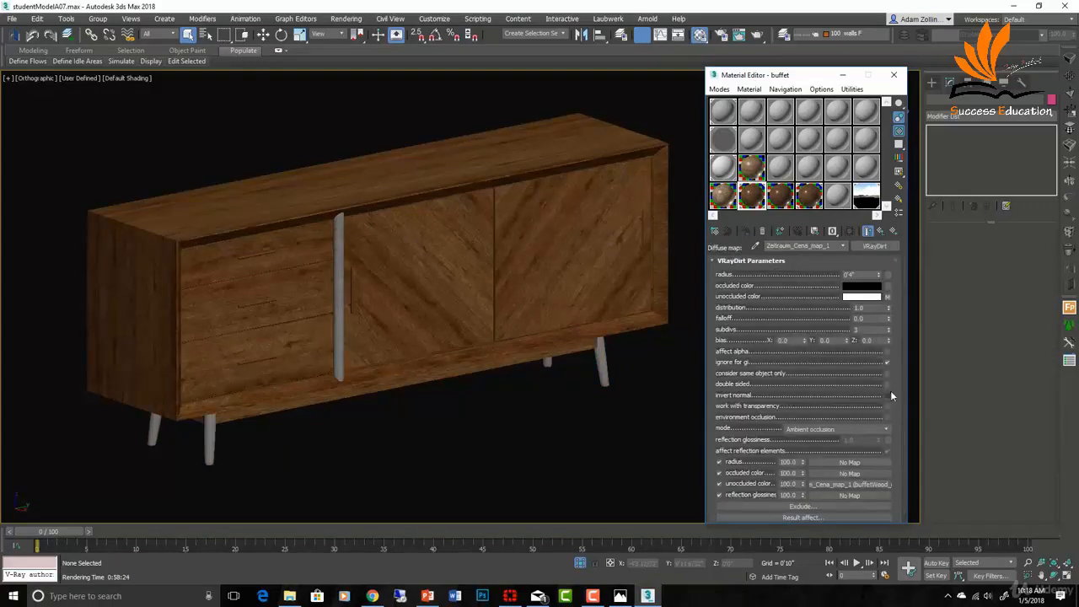
pyautogui.click(892, 296)
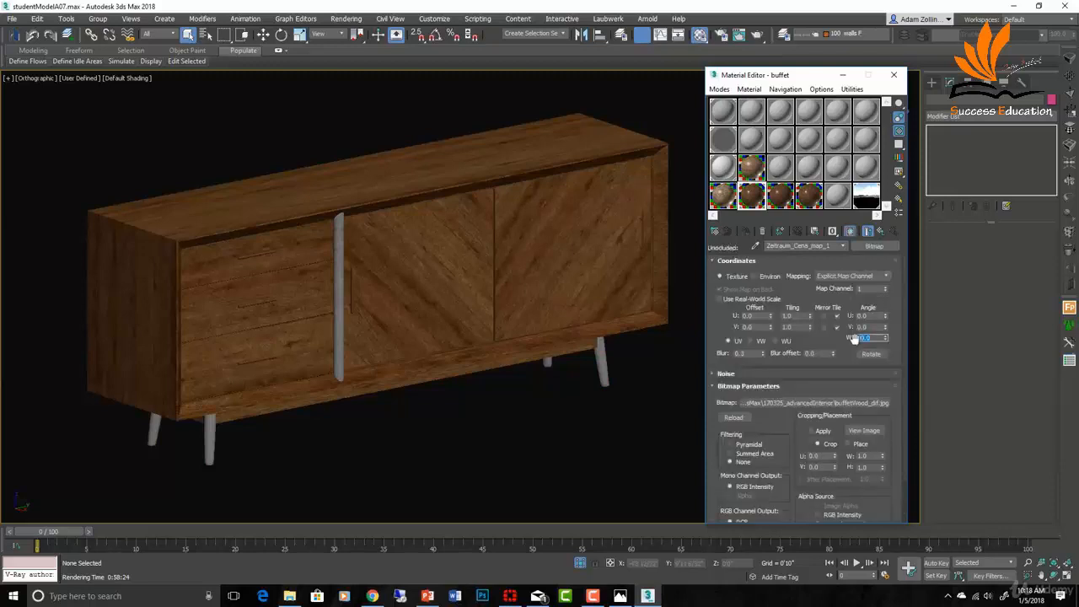
pyautogui.click(852, 233)
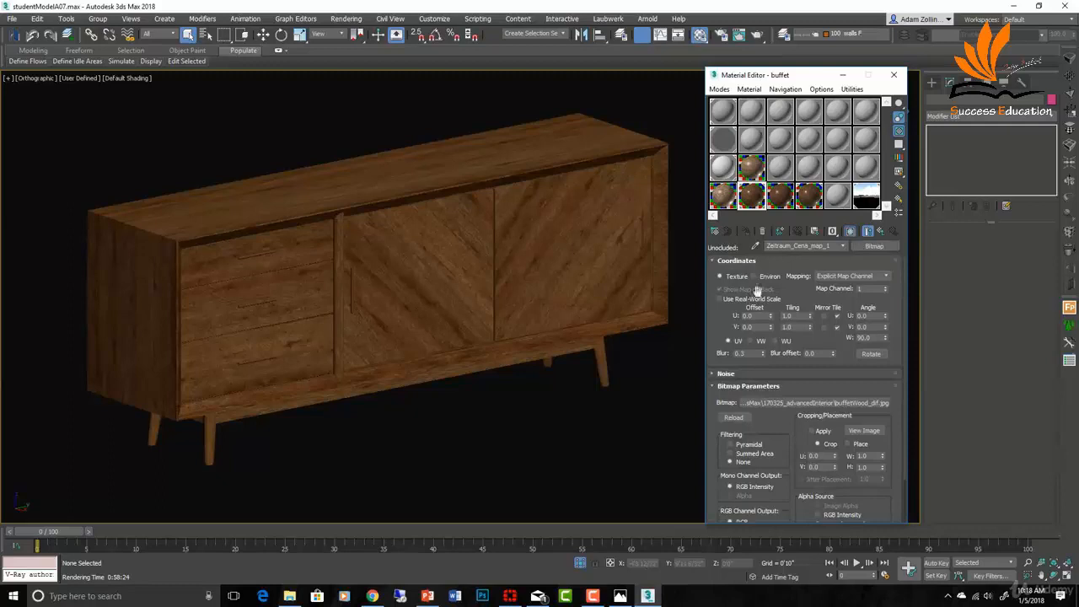
# Step: Set the W angle to 90 for the reflection and bump bitmaps of the base VRayMtl in sub-material 2
pyautogui.click(883, 235)
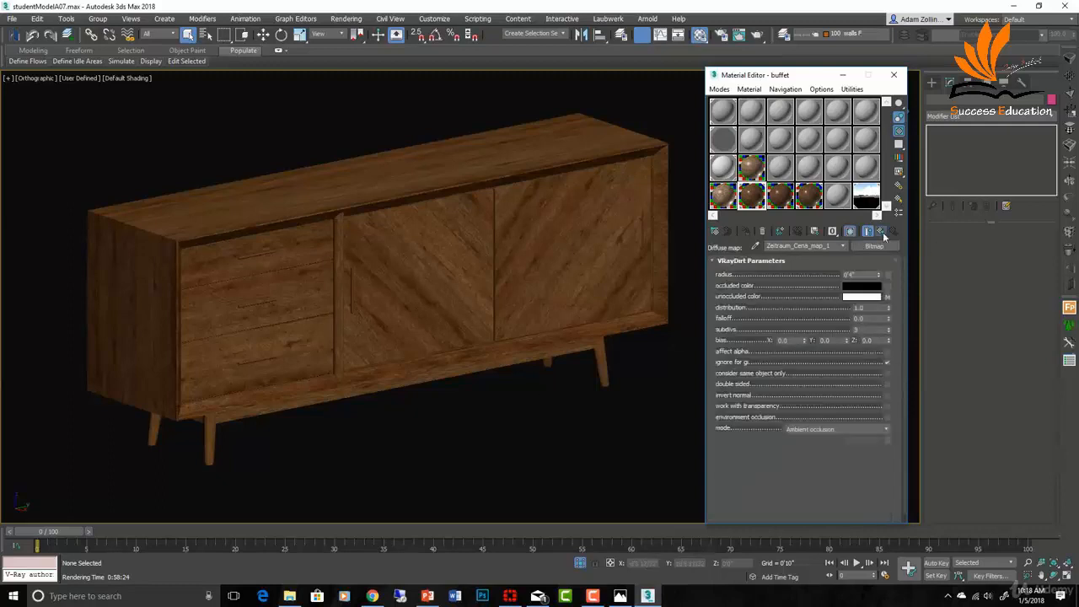
pyautogui.click(883, 237)
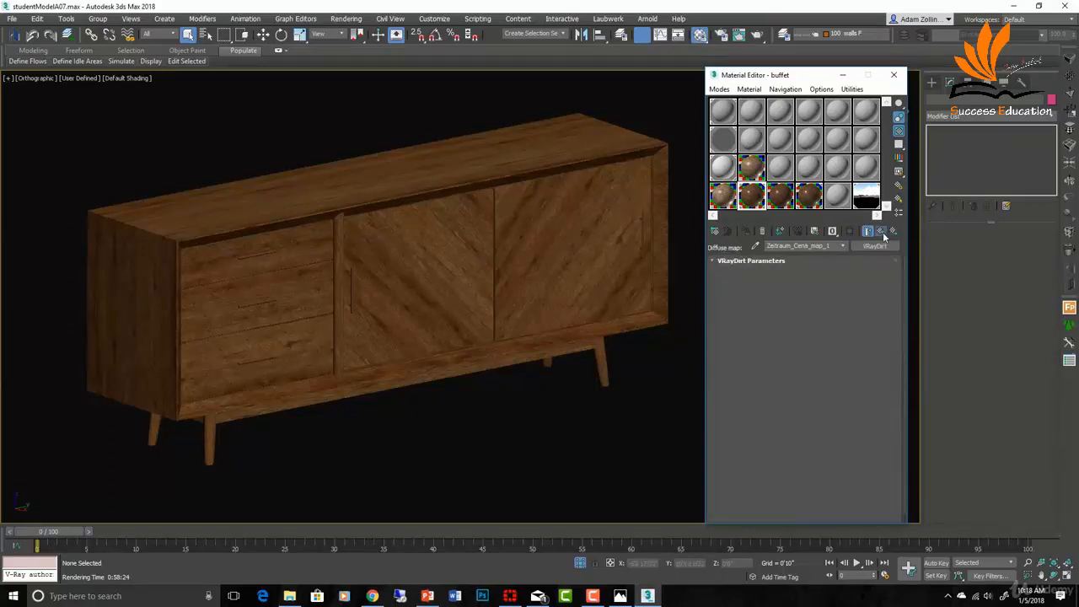
pyautogui.scroll(-6, 808, 297)
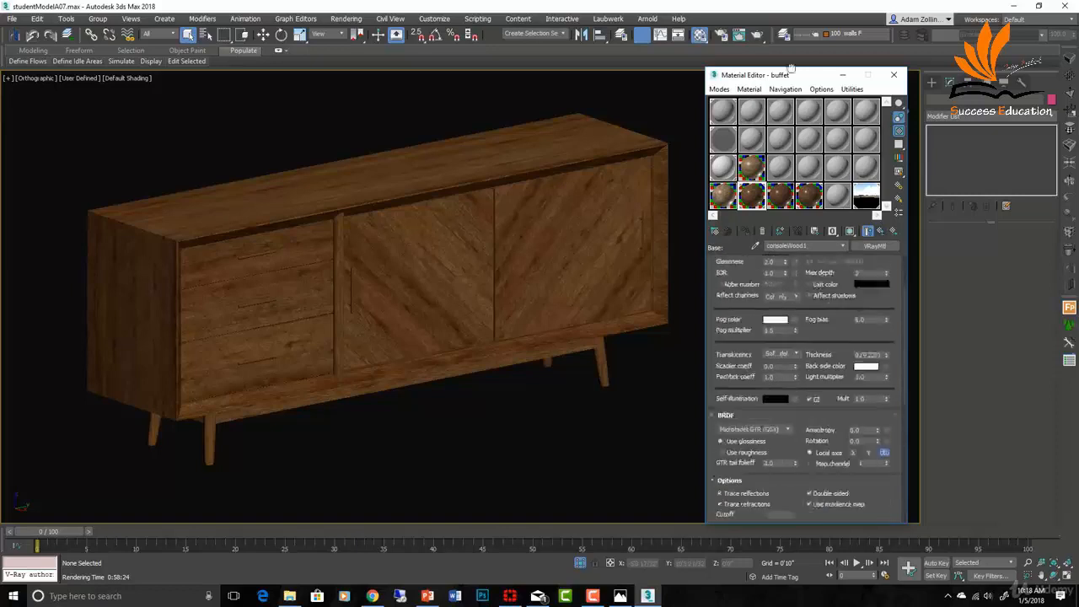
pyautogui.scroll(-5, 817, 443)
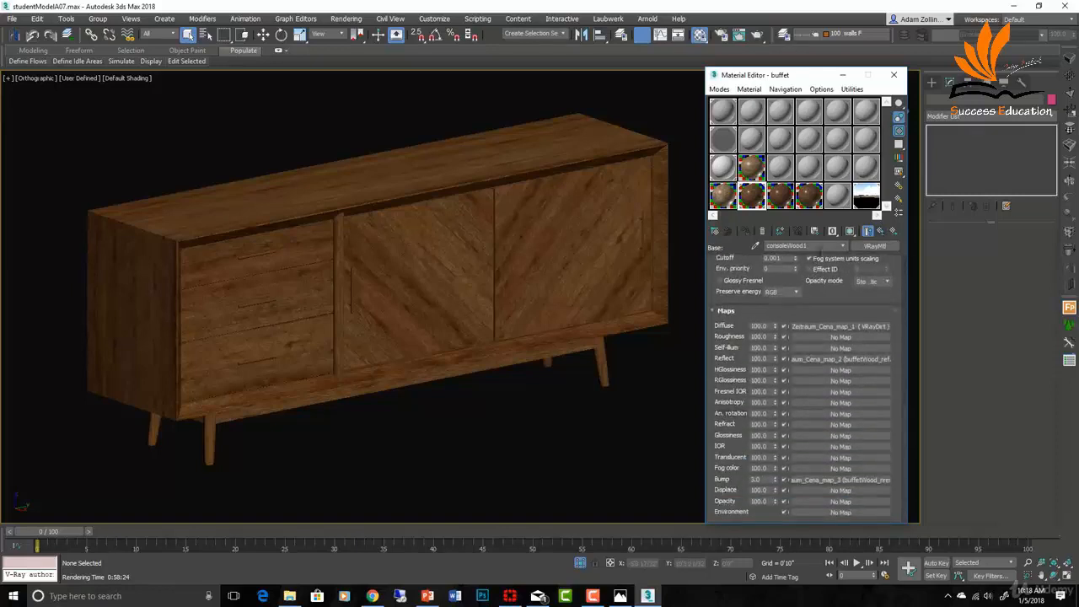
pyautogui.click(849, 360)
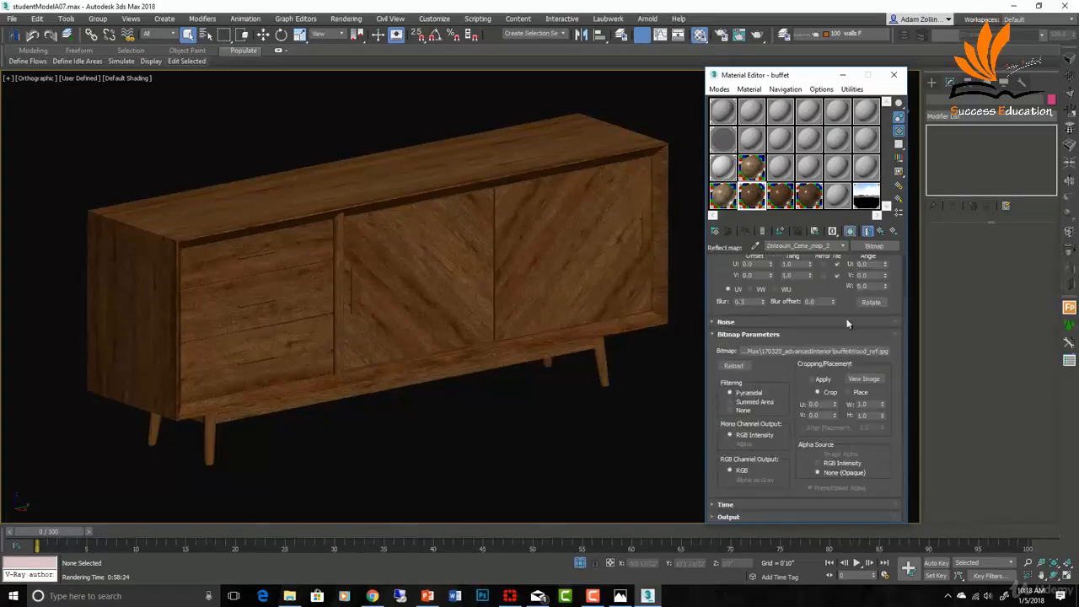
pyautogui.click(866, 286)
pyautogui.click(894, 233)
pyautogui.scroll(-3, 854, 430)
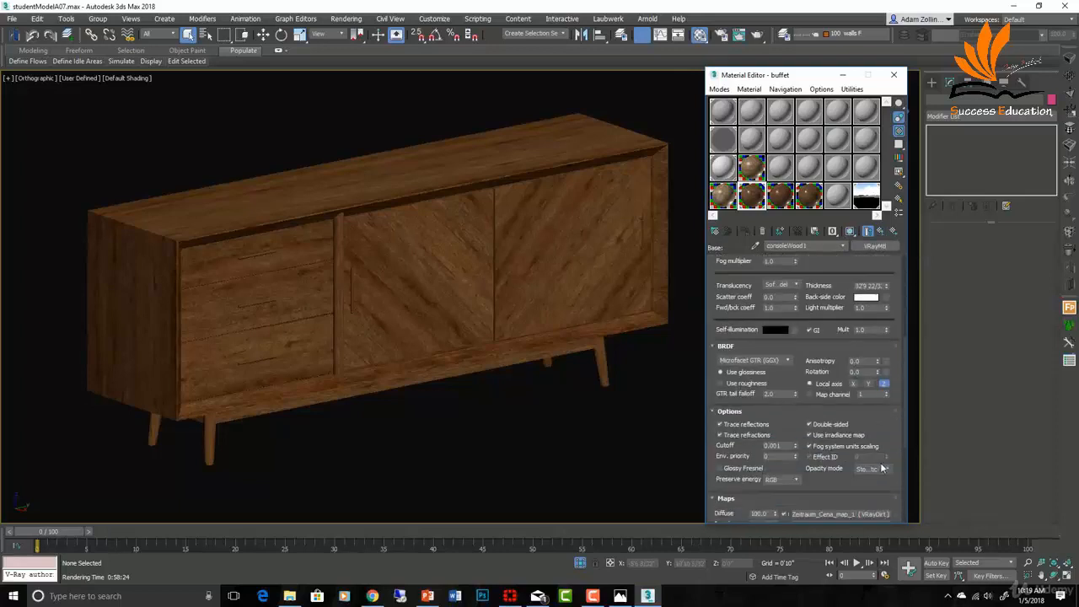
pyautogui.scroll(-4, 882, 431)
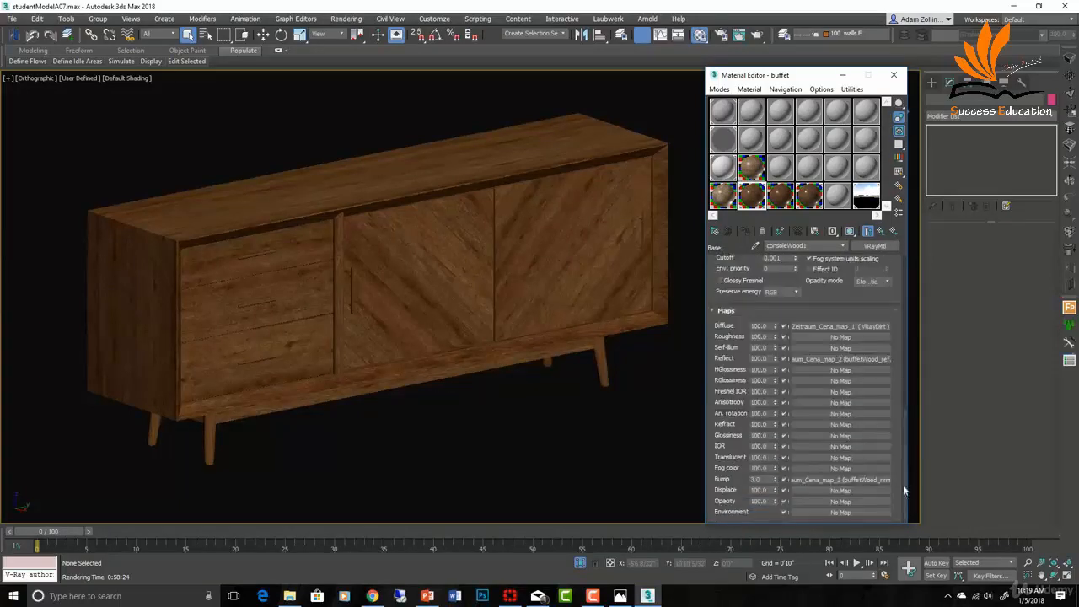
pyautogui.click(857, 481)
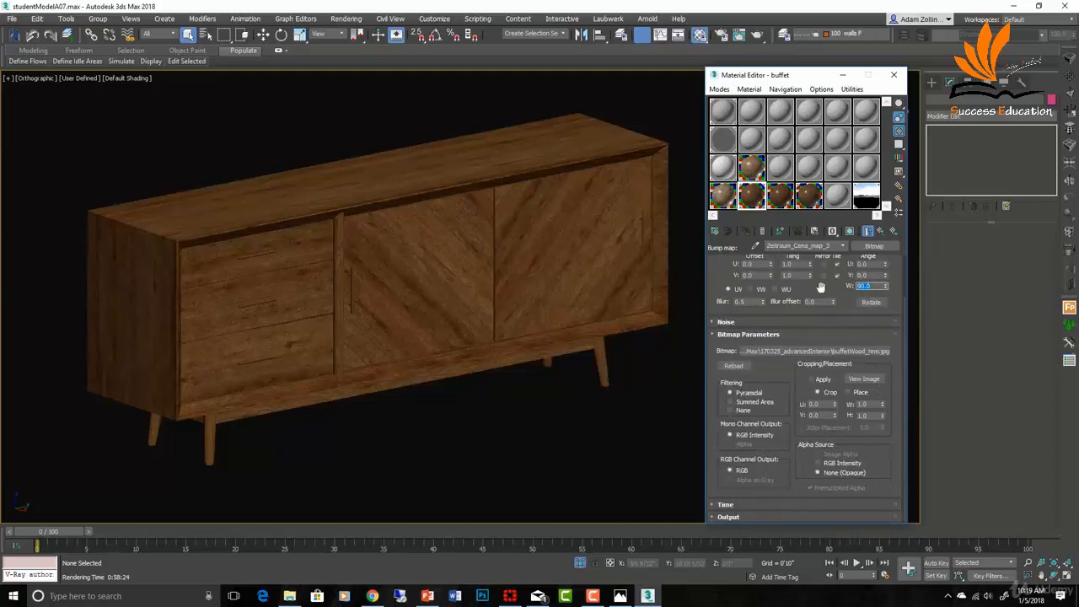
pyautogui.click(881, 231)
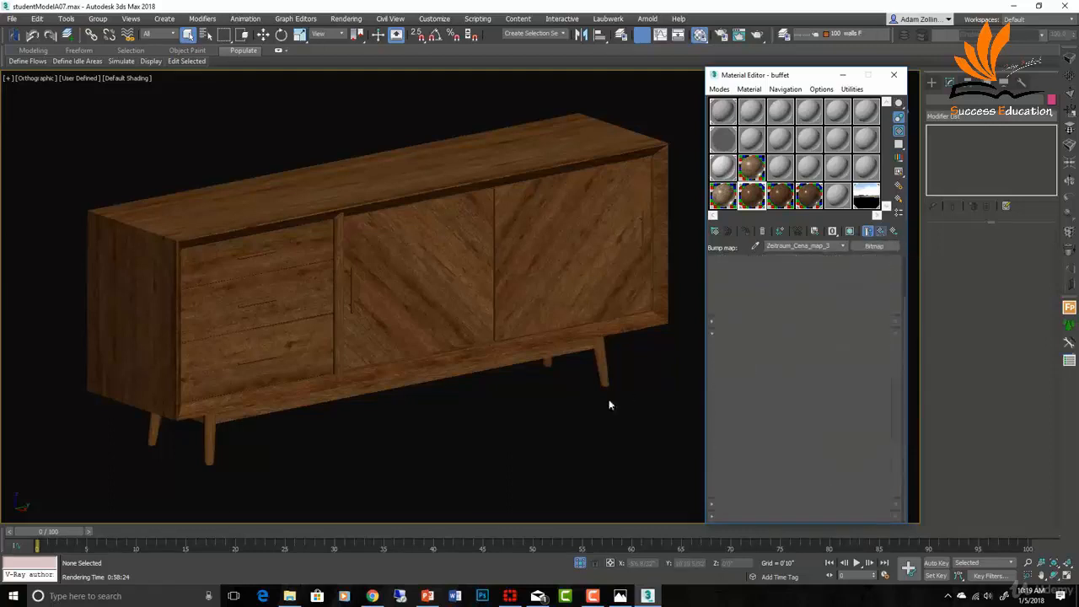
pyautogui.scroll(-3, 884, 478)
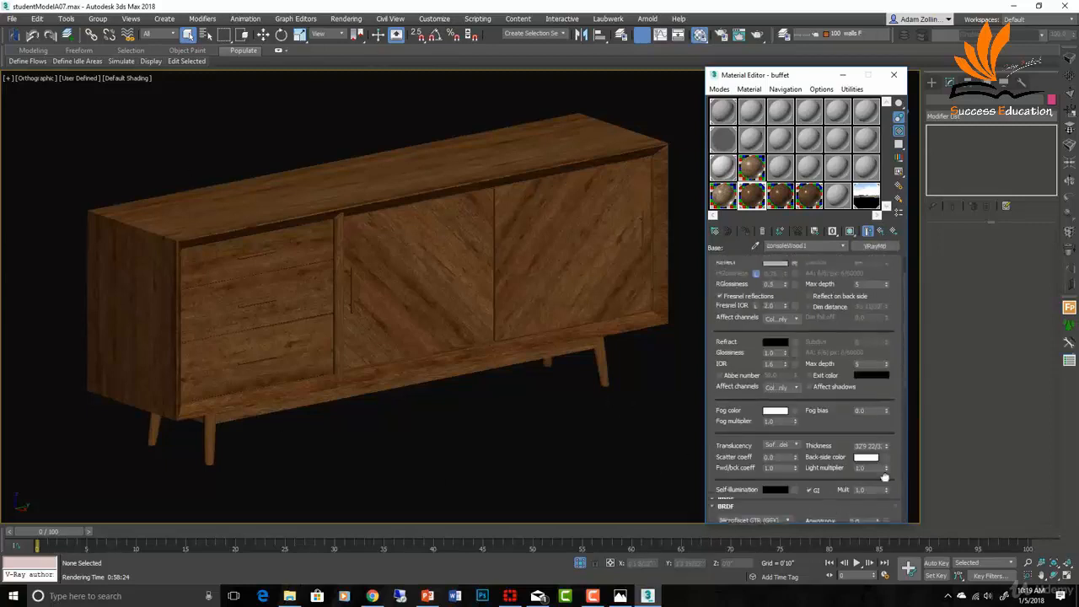
pyautogui.scroll(2, 884, 478)
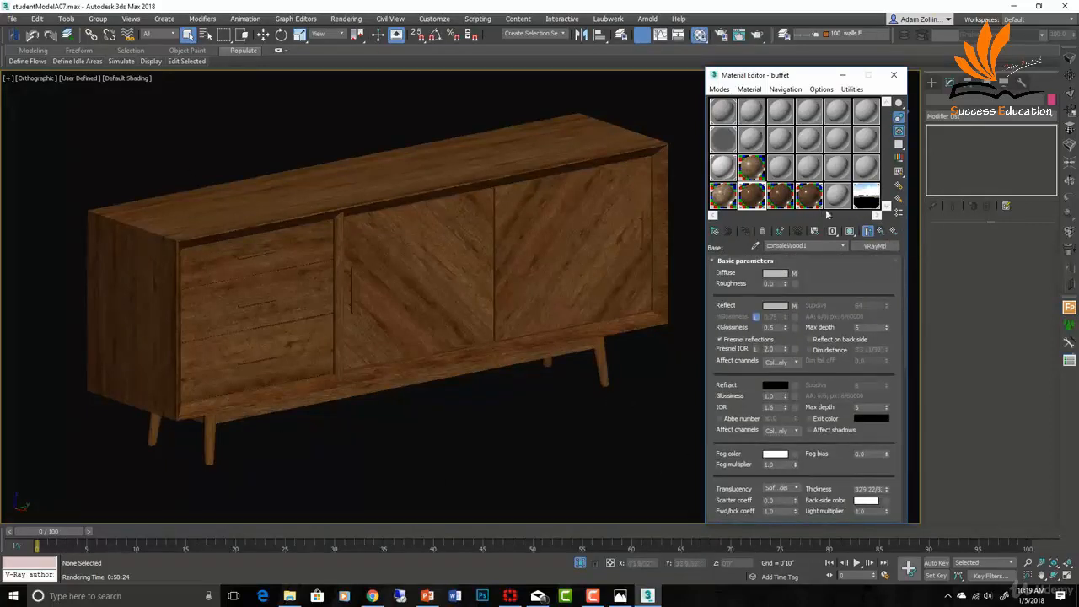
# Step: Preview the whitewashed grunge bitmap from darkWood's coat 1 reflection glossiness on the buffet in the viewport, and turn the preview off
pyautogui.click(881, 232)
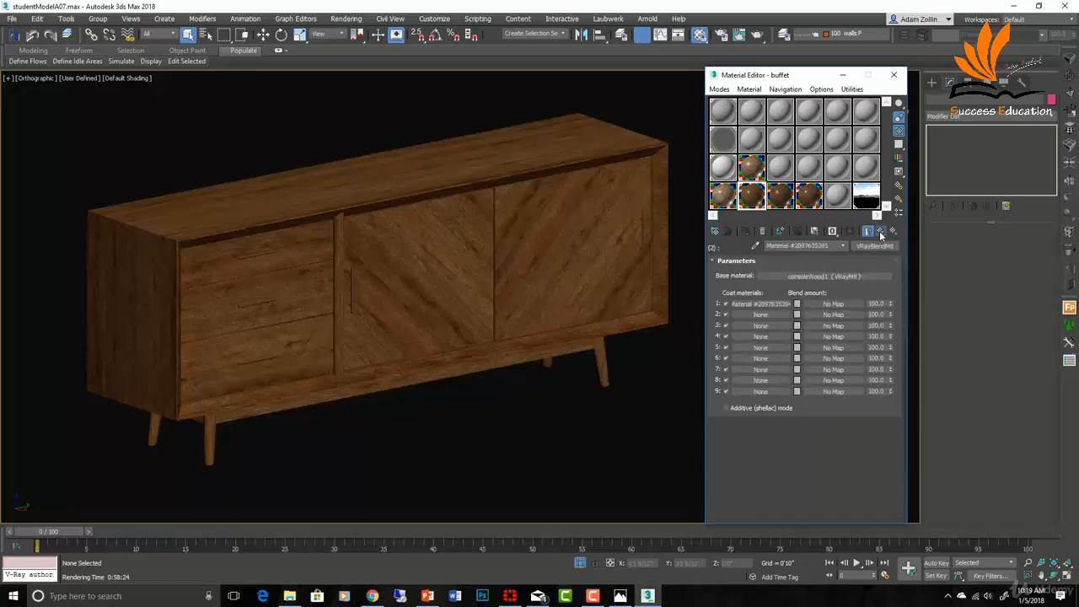
pyautogui.click(881, 233)
pyautogui.click(830, 313)
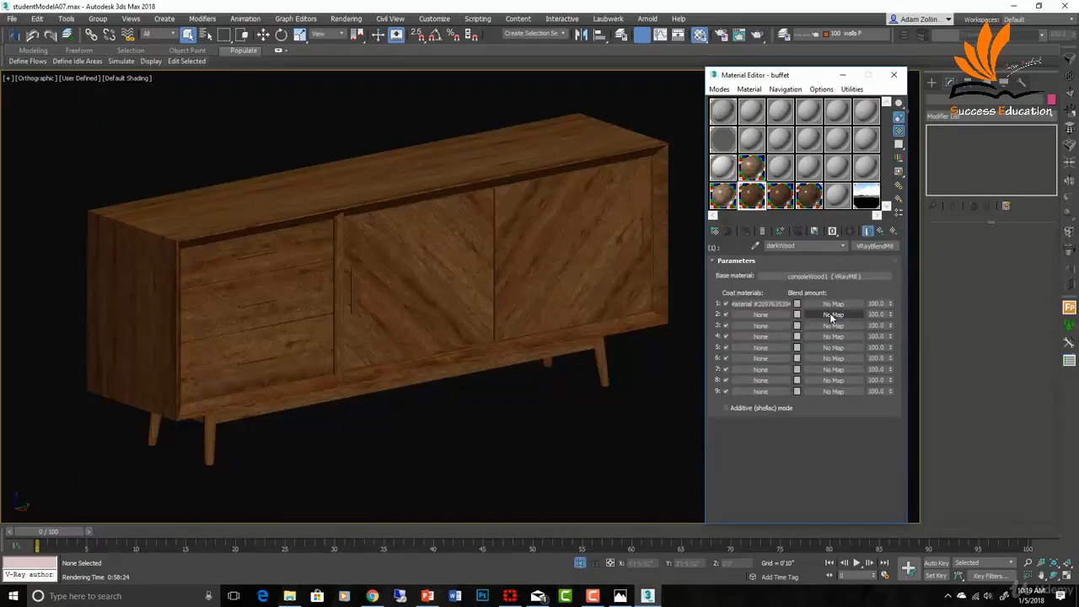
pyautogui.click(776, 304)
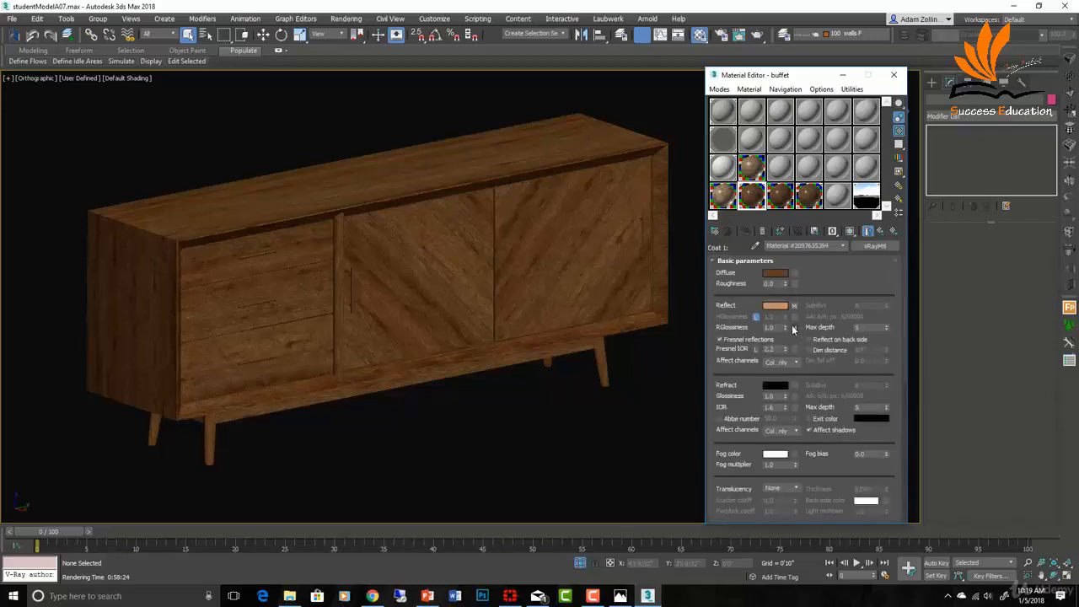
pyautogui.click(794, 328)
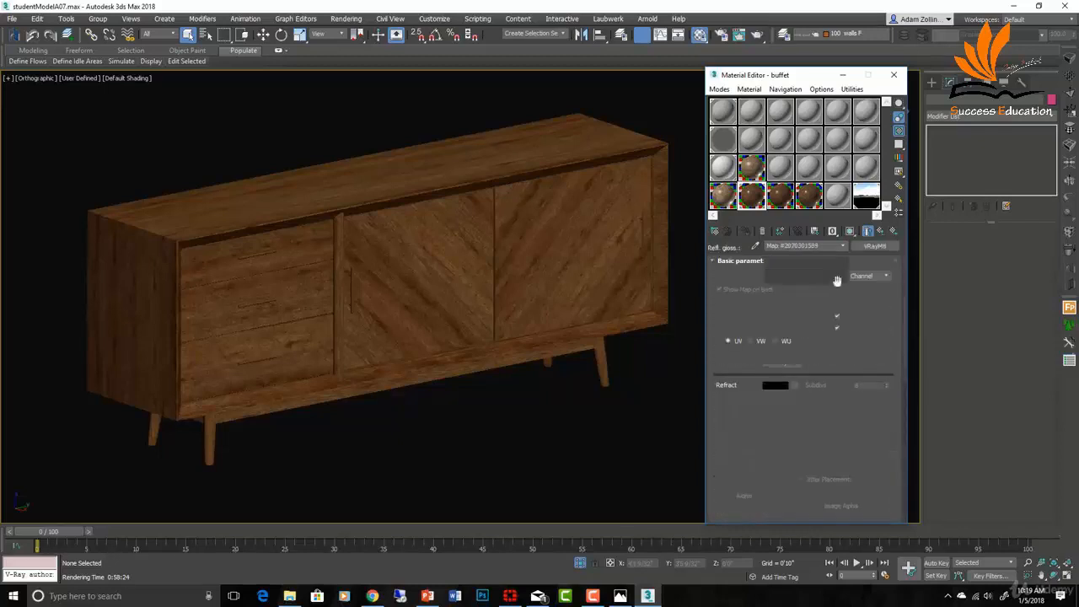
pyautogui.click(850, 232)
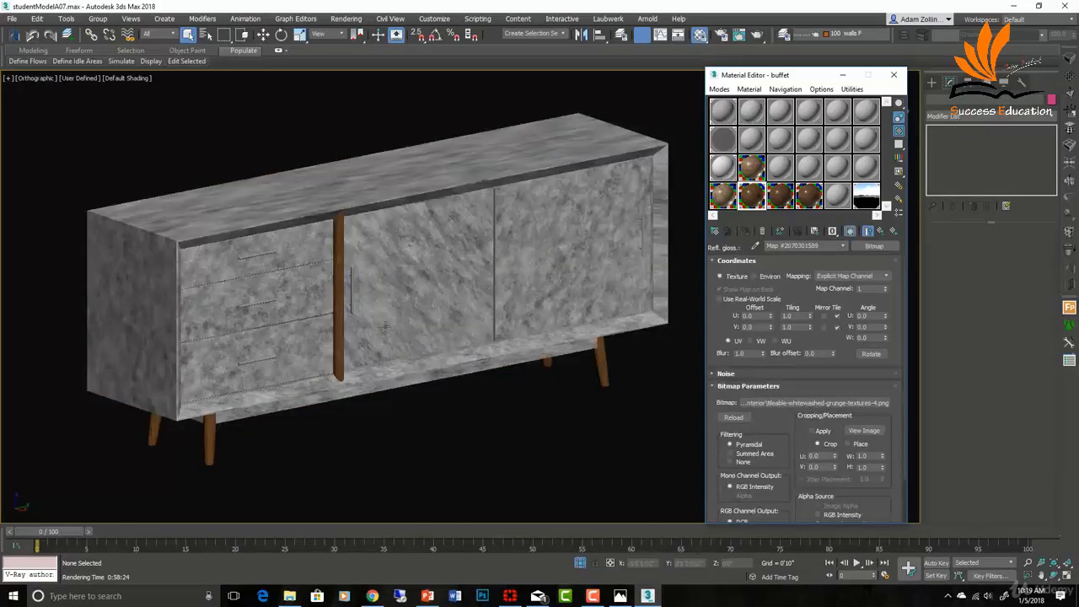
pyautogui.click(850, 232)
# Step: Return to darkWood's base material and display its unoccluded diffuse bitmap buffetWood_dif.jpg in the viewport
pyautogui.click(882, 232)
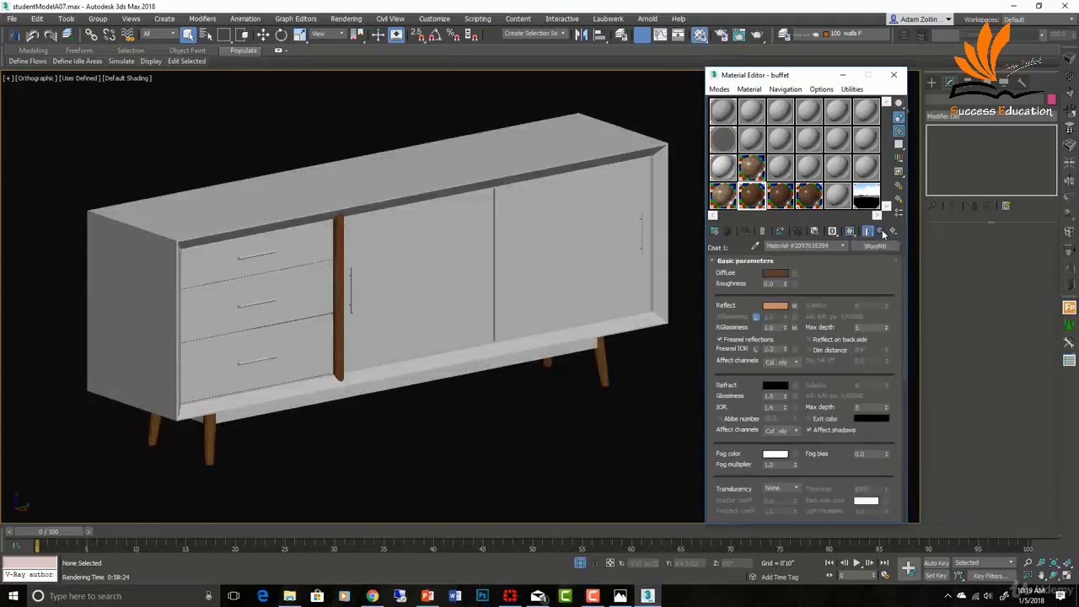
pyautogui.click(883, 232)
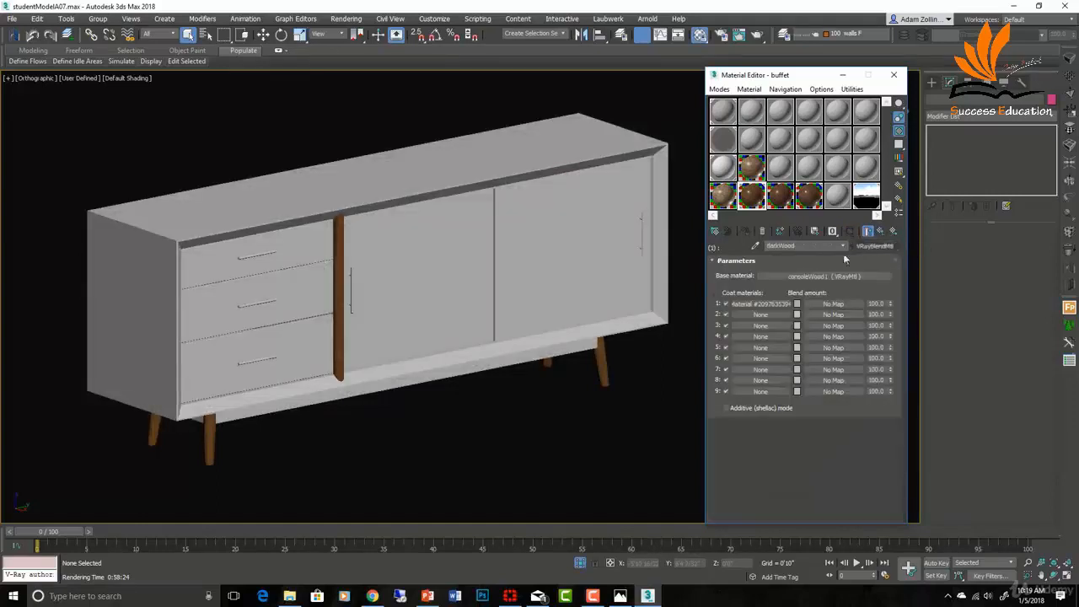
pyautogui.click(808, 279)
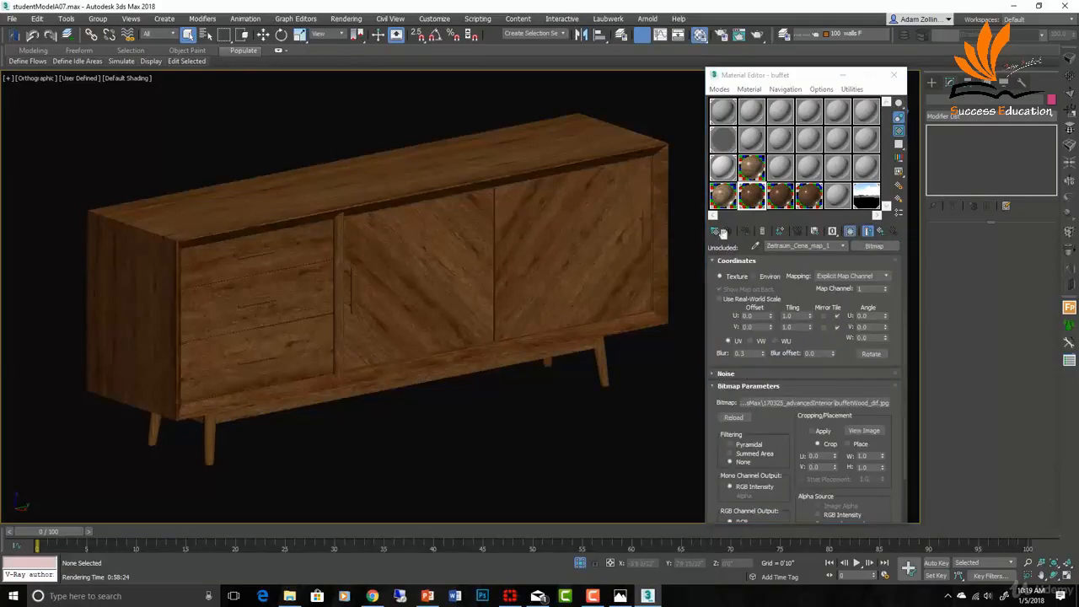
# Step: Switch to the Slate Material Editor, sample the buffet's material into View1, and maximize the editor window
pyautogui.click(719, 90)
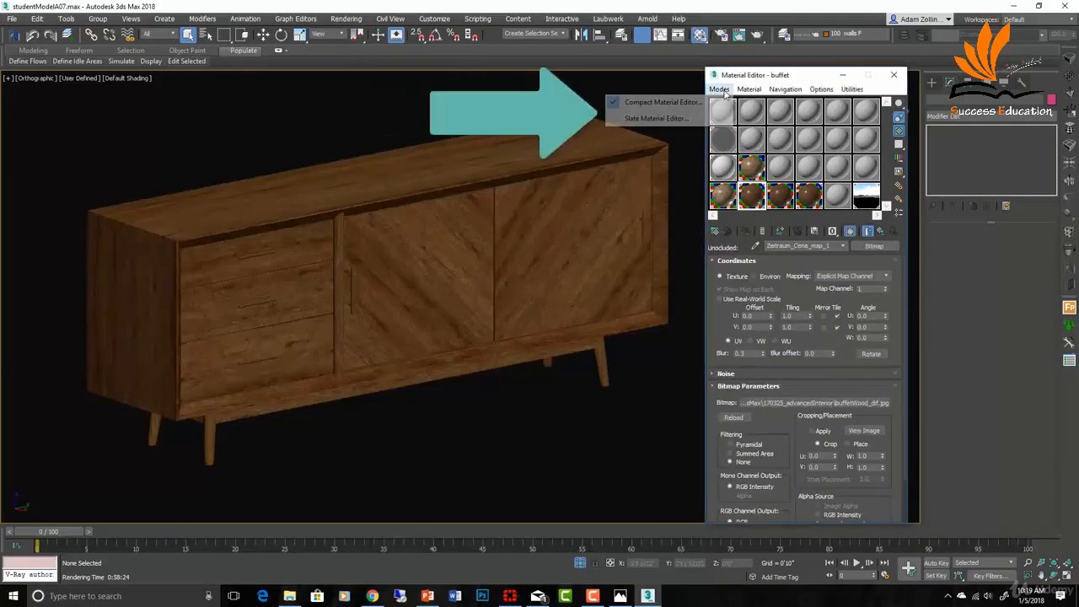
pyautogui.click(656, 118)
pyautogui.moveTo(677, 128); pyautogui.dragTo(867, 154)
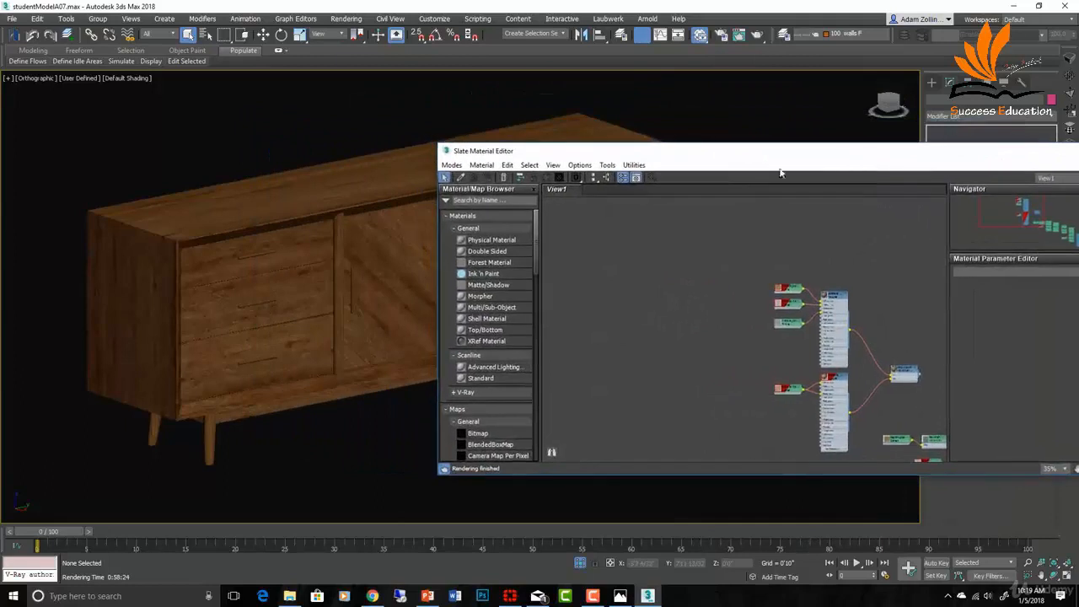
pyautogui.click(459, 179)
pyautogui.click(406, 224)
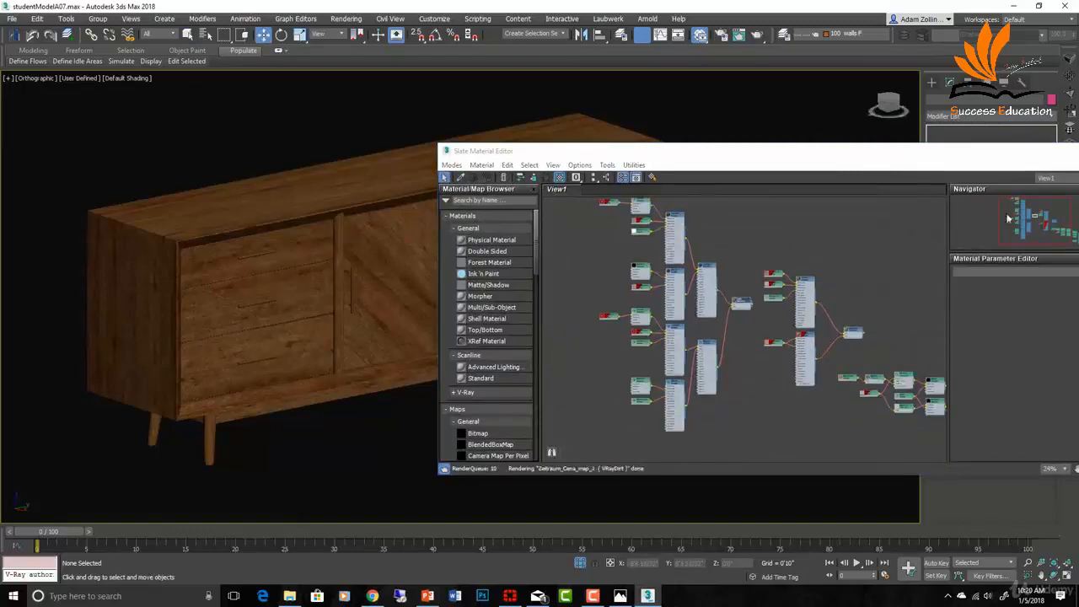
pyautogui.moveTo(1010, 160); pyautogui.dragTo(866, 160)
pyautogui.click(965, 151)
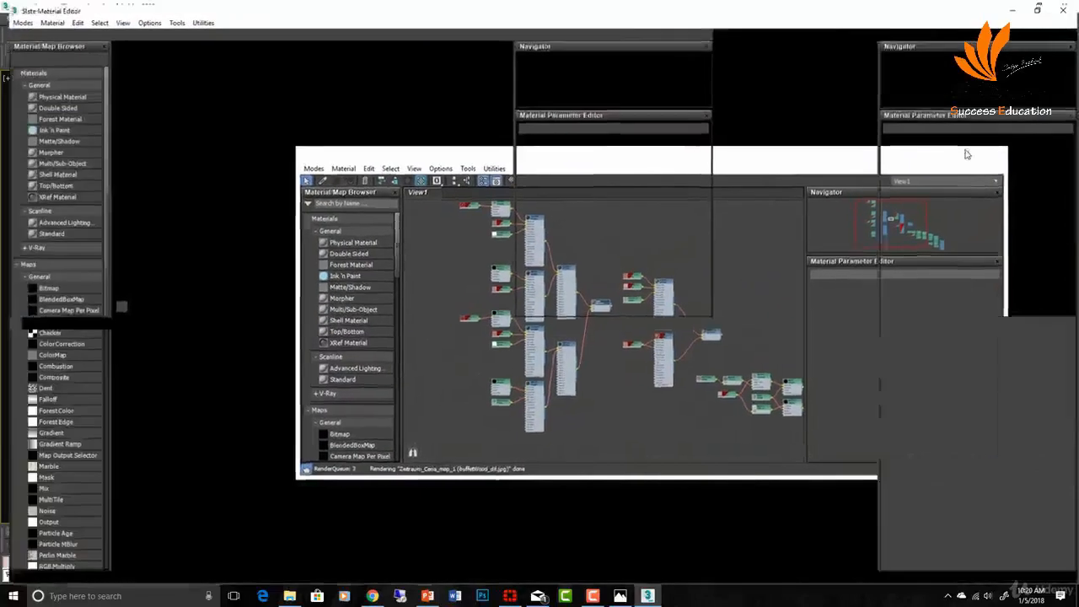
# Step: Examine the buffet Multi/Sub-Object node tree and how its two VRayBlendMtl branches connect
pyautogui.scroll(2, 348, 233)
pyautogui.scroll(6, 507, 297)
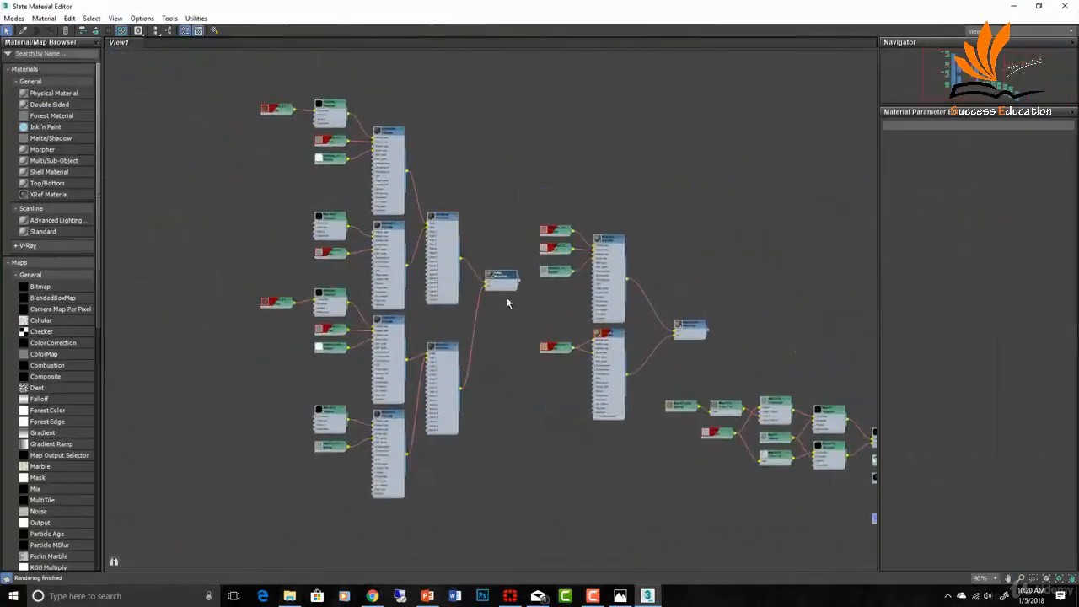
pyautogui.scroll(2, 507, 297)
pyautogui.moveTo(468, 300); pyautogui.dragTo(833, 427, button='middle')
pyautogui.scroll(-1, 741, 373)
pyautogui.scroll(-8, 784, 354)
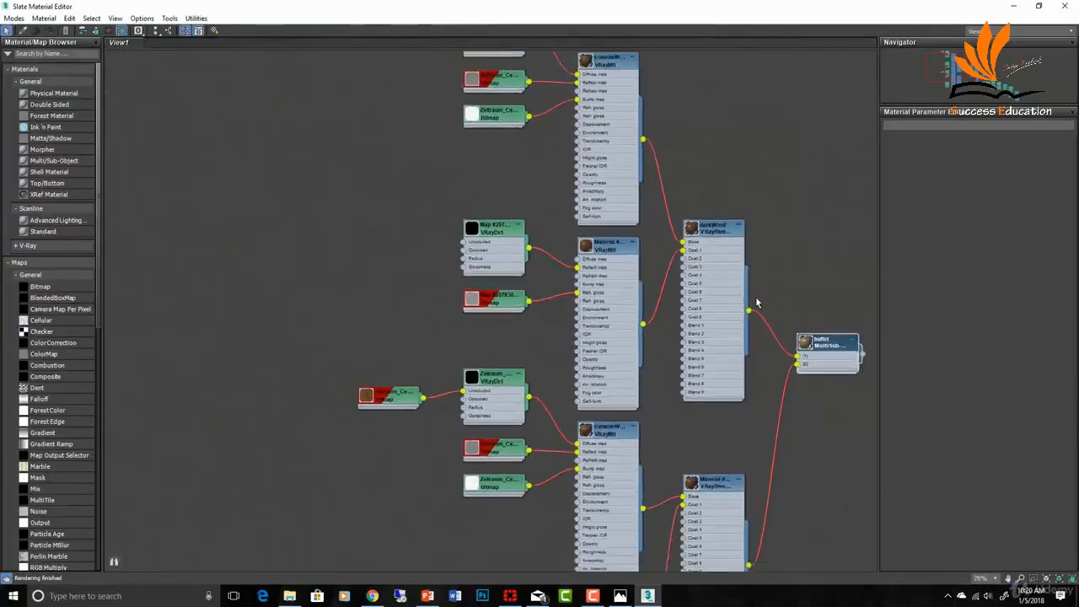
pyautogui.moveTo(702, 319); pyautogui.dragTo(671, 154, button='middle')
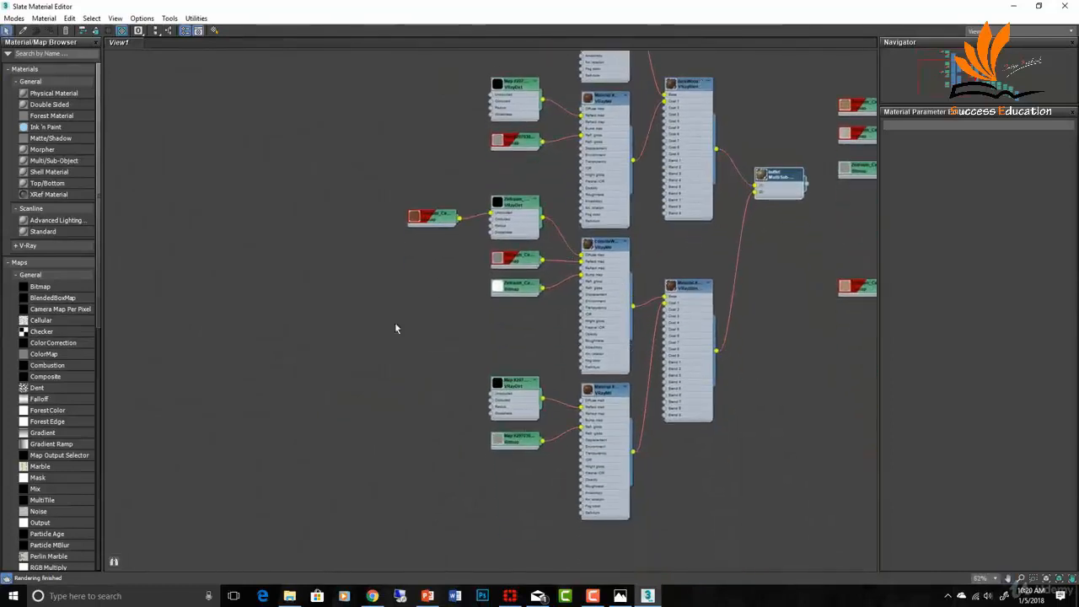
pyautogui.moveTo(668, 242); pyautogui.dragTo(711, 435, button='middle')
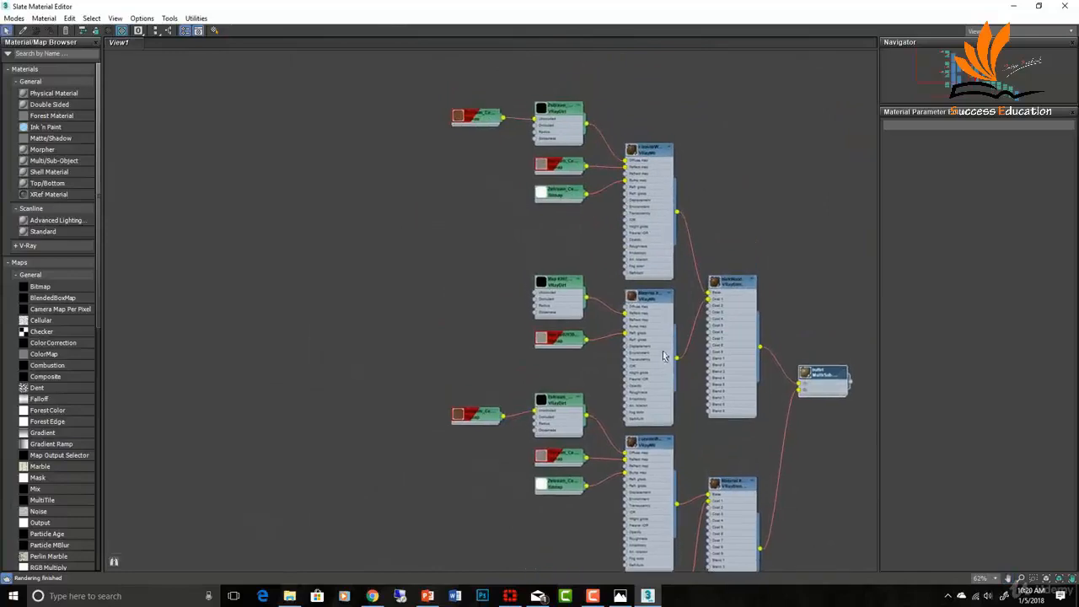
# Step: Examine the diffuse, reflect, bump and glossiness maps feeding darkWood's base and coat 1 materials, and compare them with sub-material 2's branch
pyautogui.scroll(5, 732, 335)
pyautogui.scroll(2, 732, 335)
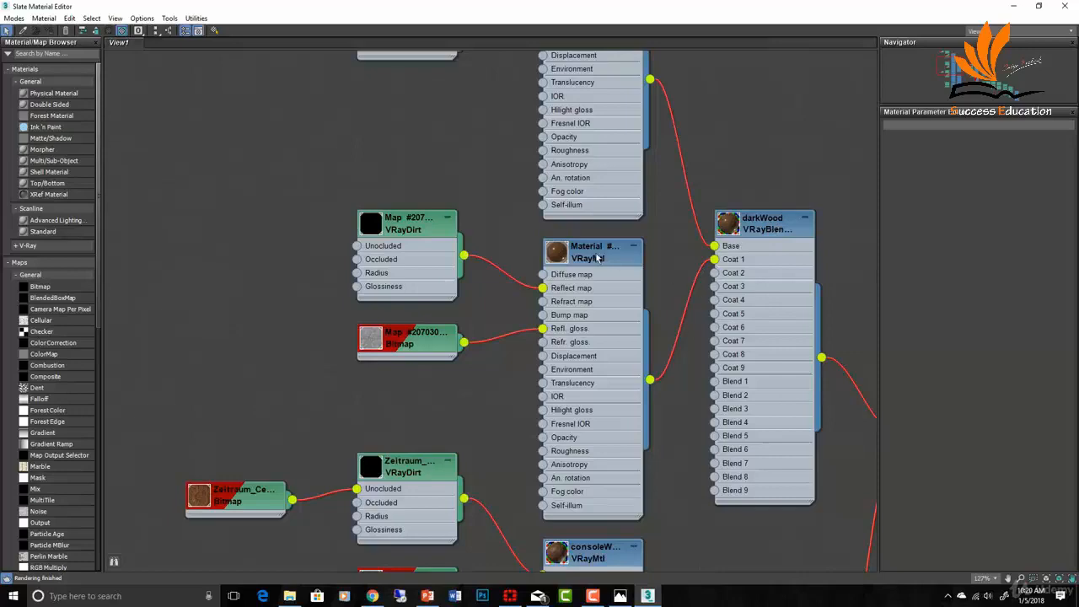
pyautogui.moveTo(737, 182); pyautogui.dragTo(779, 418, button='middle')
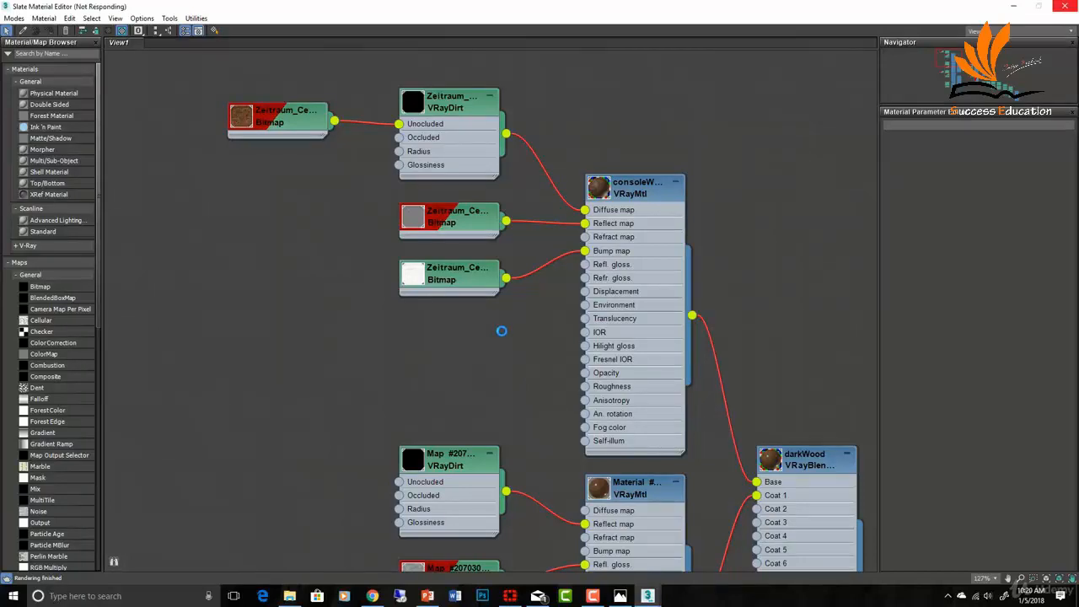
pyautogui.moveTo(499, 349); pyautogui.dragTo(456, 249, button='middle')
pyautogui.scroll(1, 462, 287)
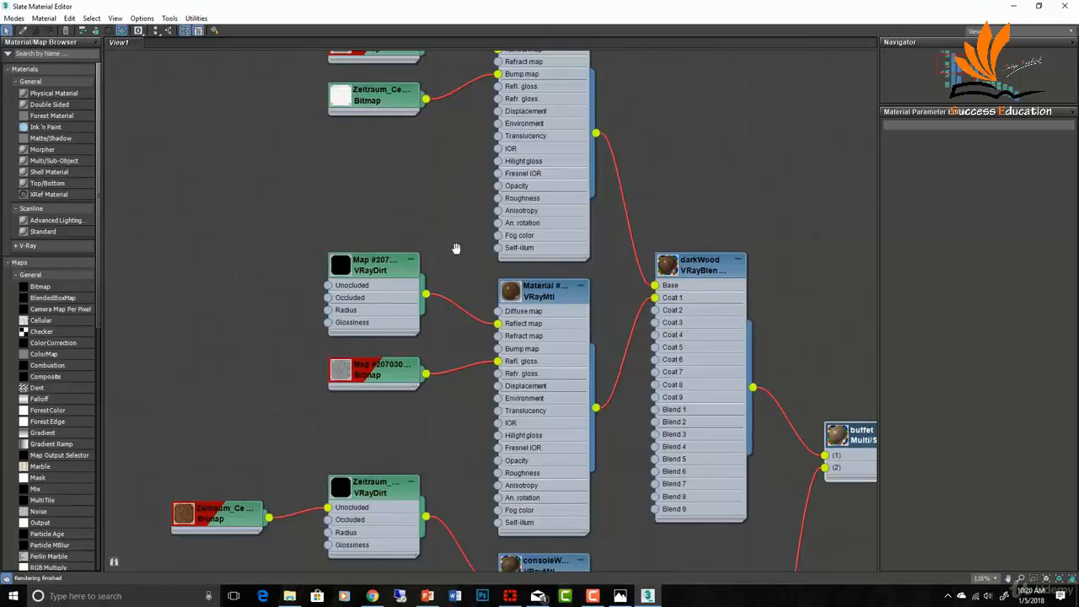
pyautogui.moveTo(470, 250); pyautogui.dragTo(495, 377, button='middle')
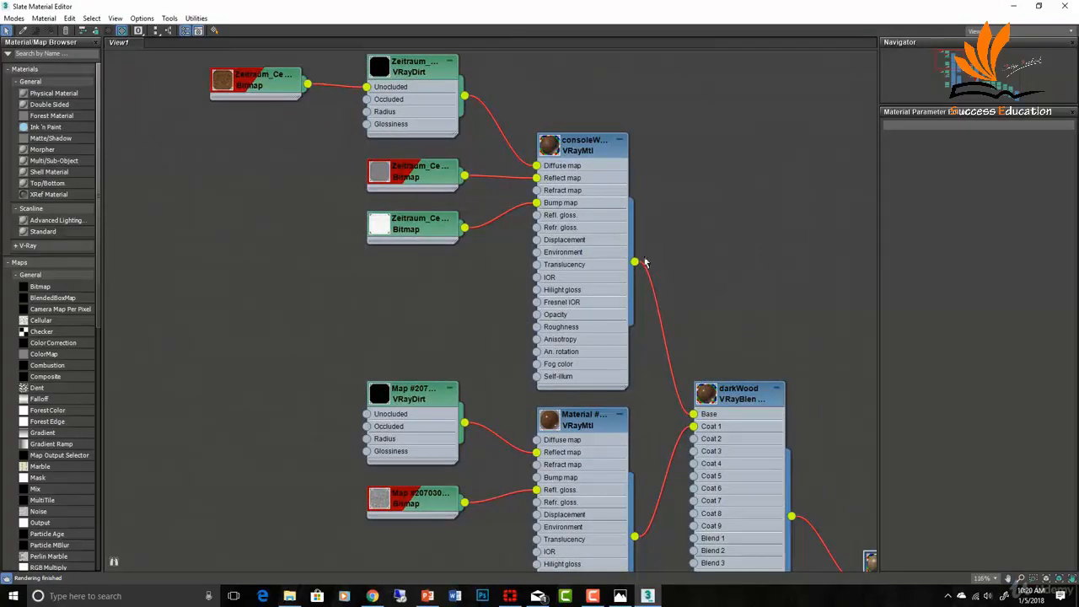
pyautogui.moveTo(740, 328); pyautogui.dragTo(745, 236, button='middle')
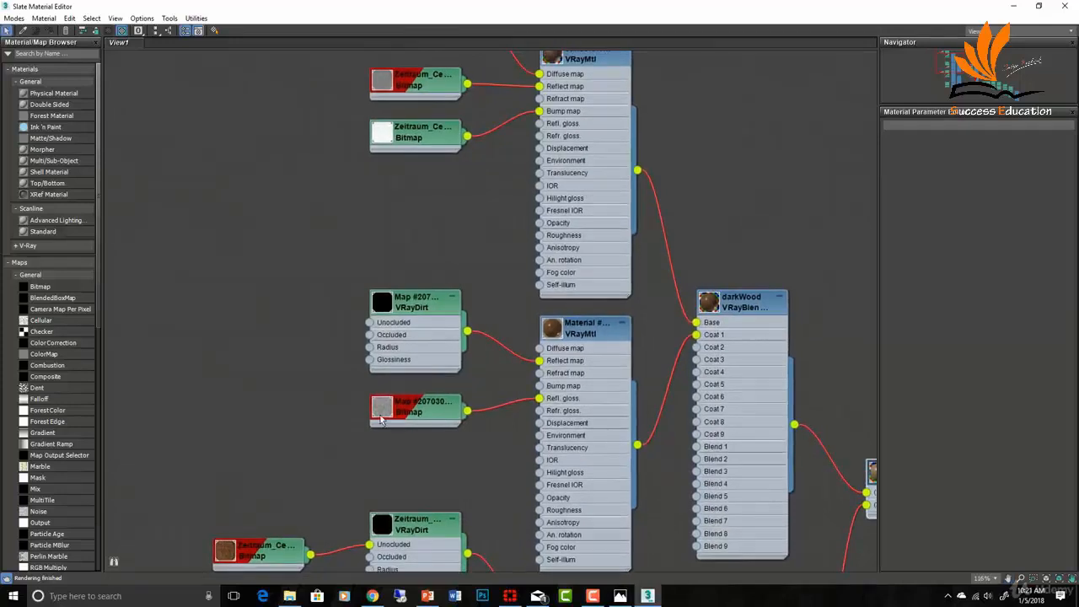
pyautogui.moveTo(415, 223); pyautogui.dragTo(468, 315, button='middle')
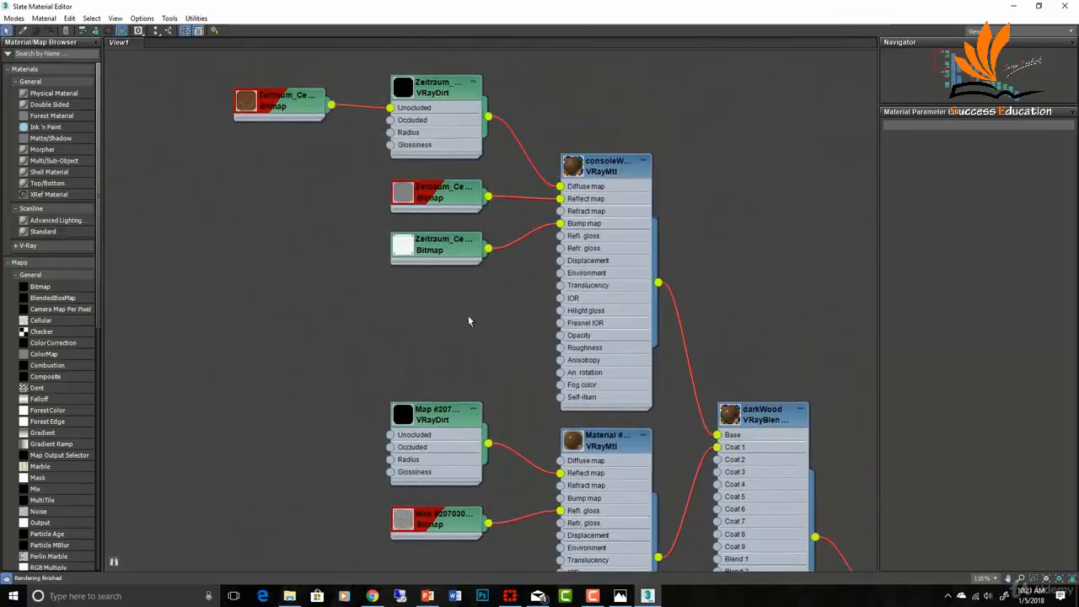
pyautogui.moveTo(453, 553); pyautogui.dragTo(471, 250, button='middle')
pyautogui.scroll(-1, 471, 251)
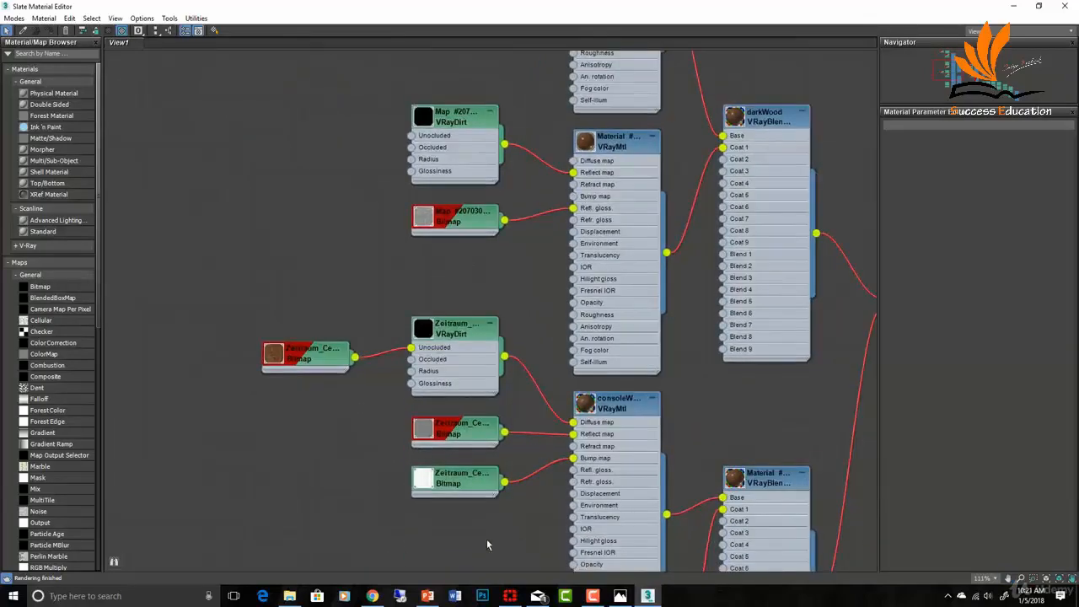
pyautogui.moveTo(487, 545); pyautogui.dragTo(461, 464, button='middle')
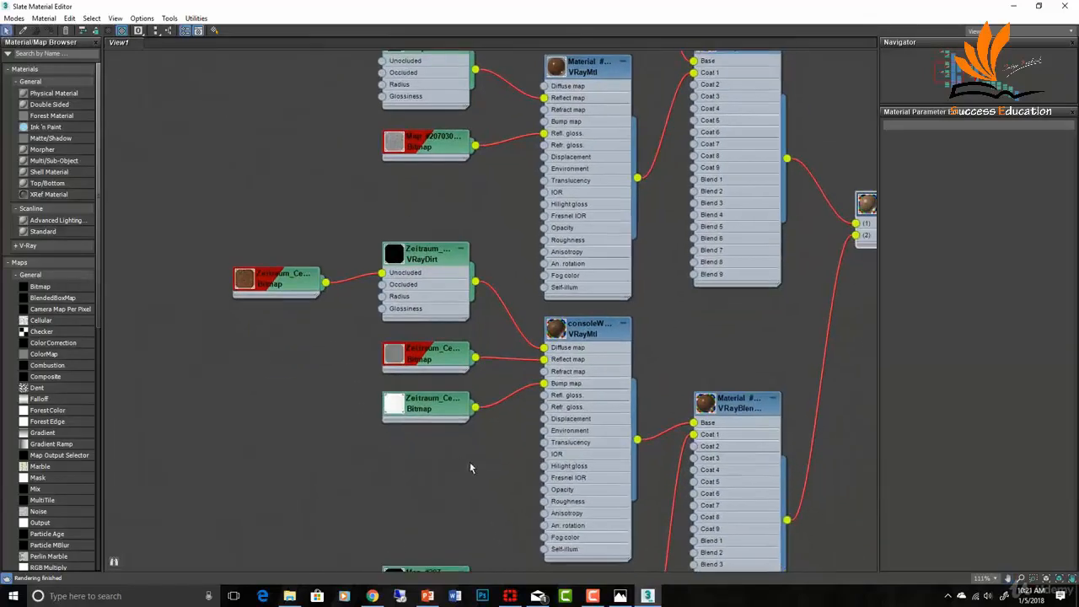
pyautogui.scroll(1, 534, 458)
pyautogui.moveTo(473, 180); pyautogui.dragTo(489, 397, button='middle')
pyautogui.scroll(-1, 557, 170)
pyautogui.moveTo(480, 139); pyautogui.dragTo(405, 302, button='middle')
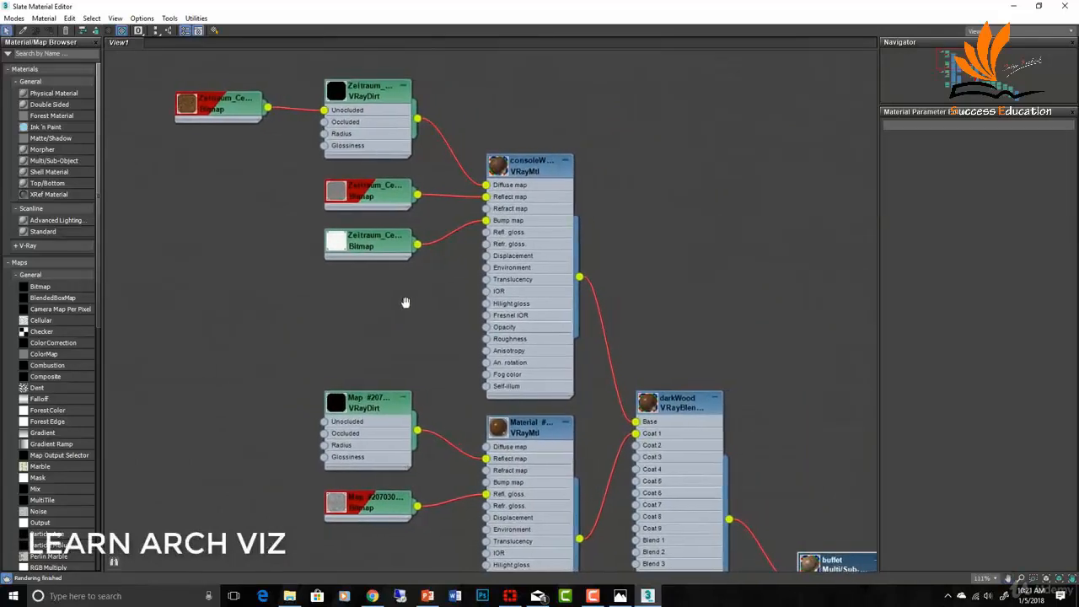